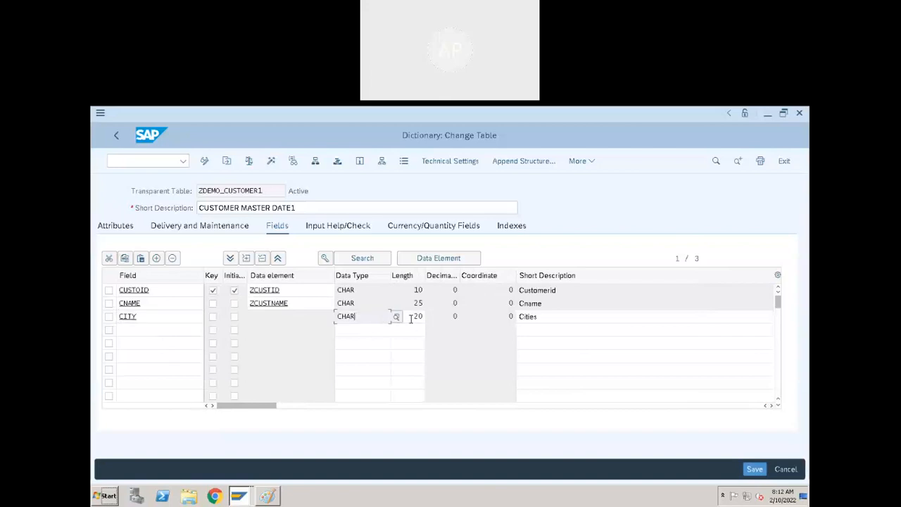
# Compare the CITY field's data type, length and short description in tables ZDEMO_EMPLOYEE and ZDEMO_CUSTOMER1.
pyautogui.press('Tab')
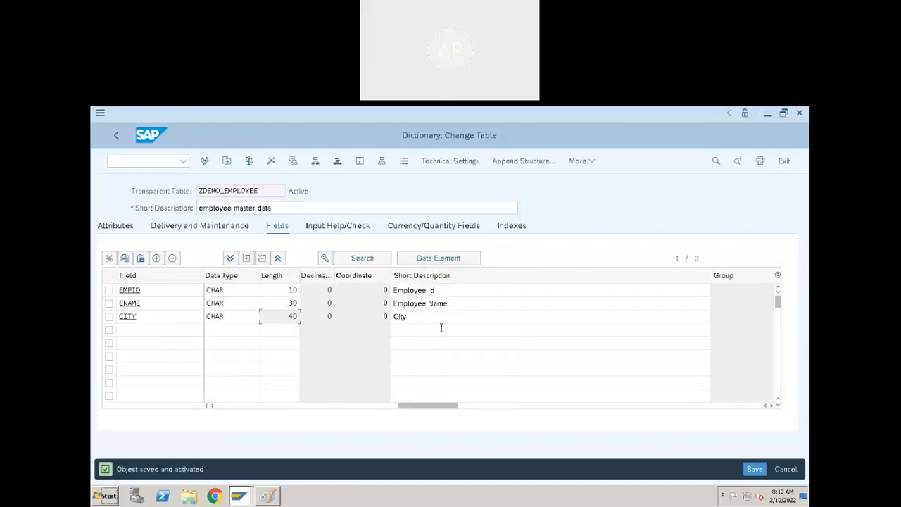
pyautogui.moveTo(434, 406); pyautogui.dragTo(214, 420)
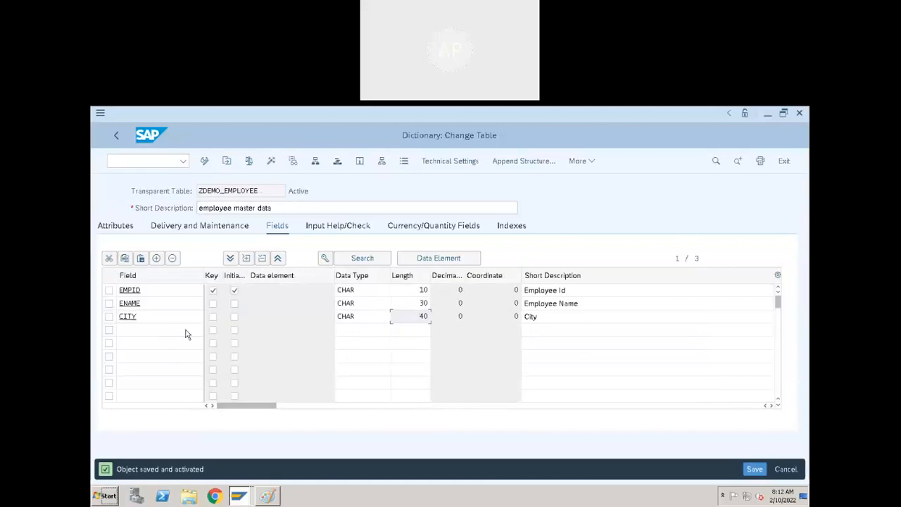
pyautogui.click(176, 317)
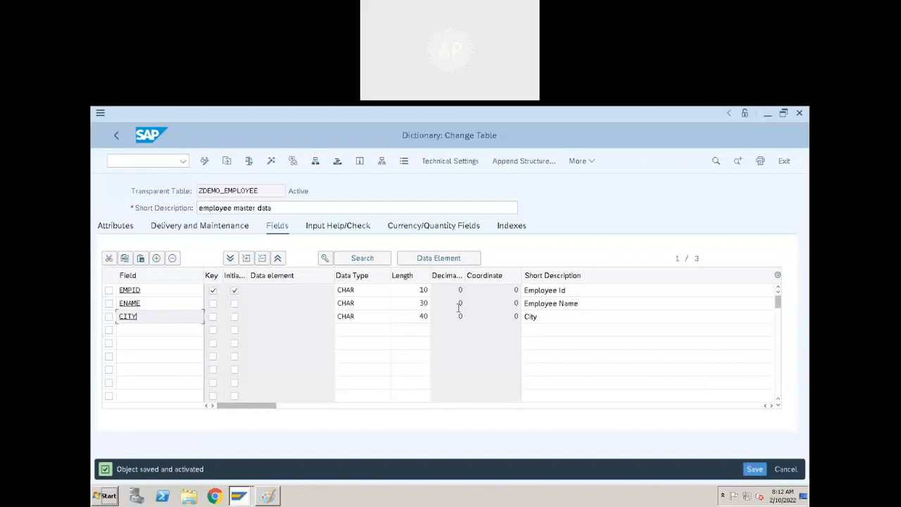
pyautogui.click(414, 317)
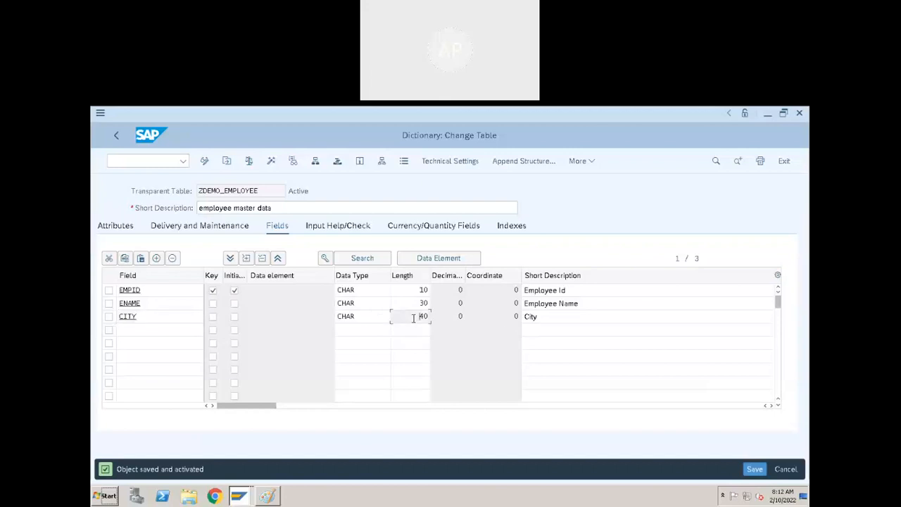
pyautogui.click(549, 318)
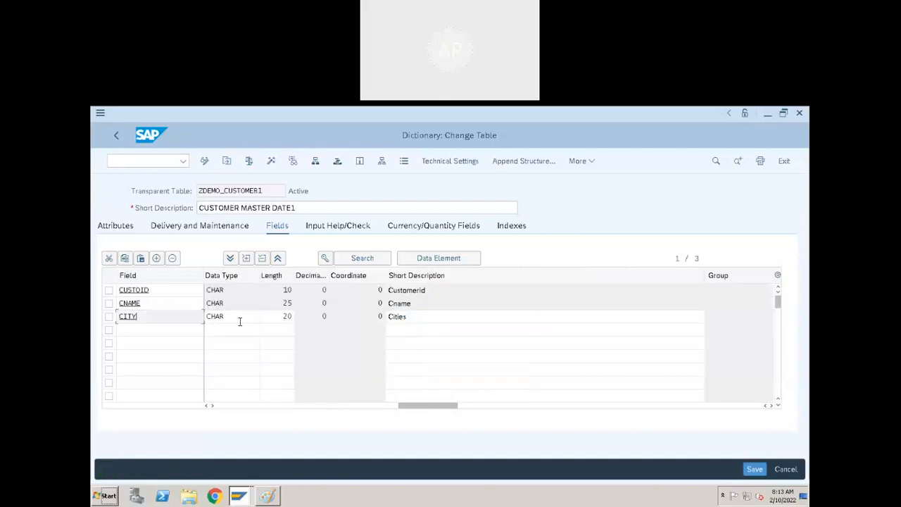
pyautogui.click(248, 406)
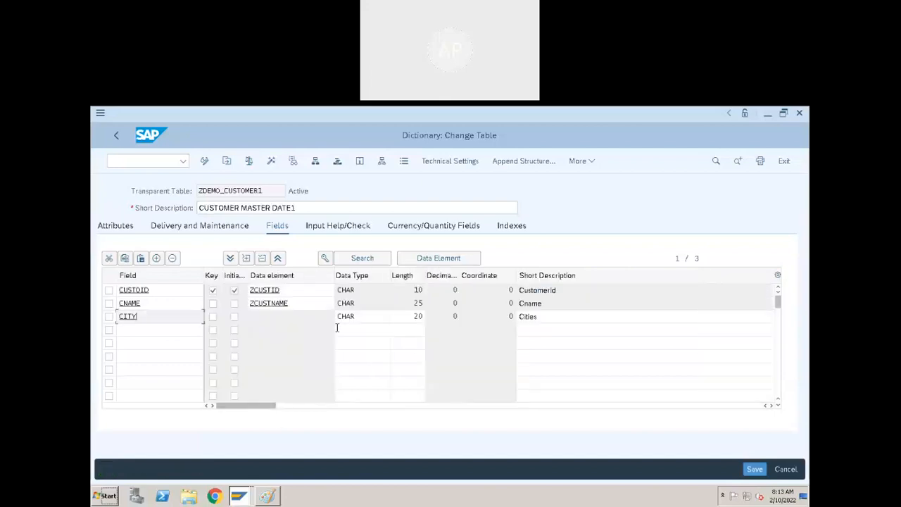
pyautogui.click(370, 318)
pyautogui.click(416, 317)
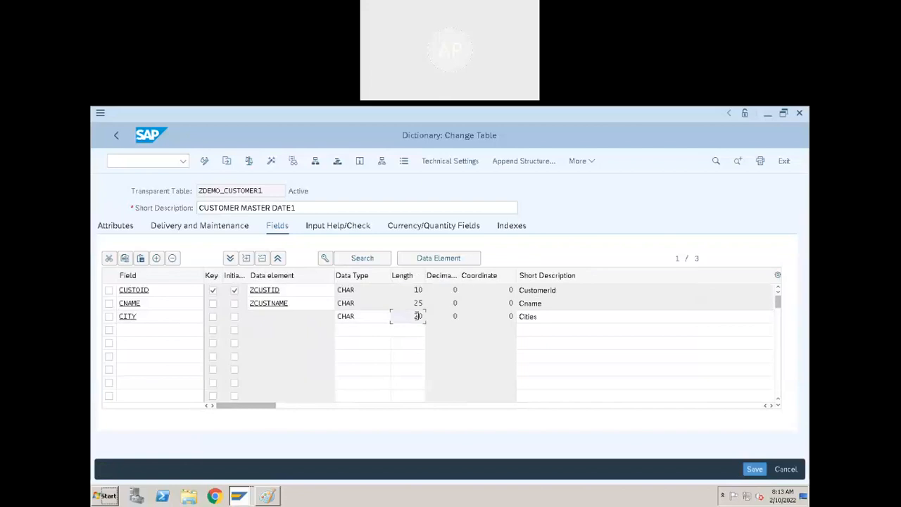
pyautogui.click(563, 315)
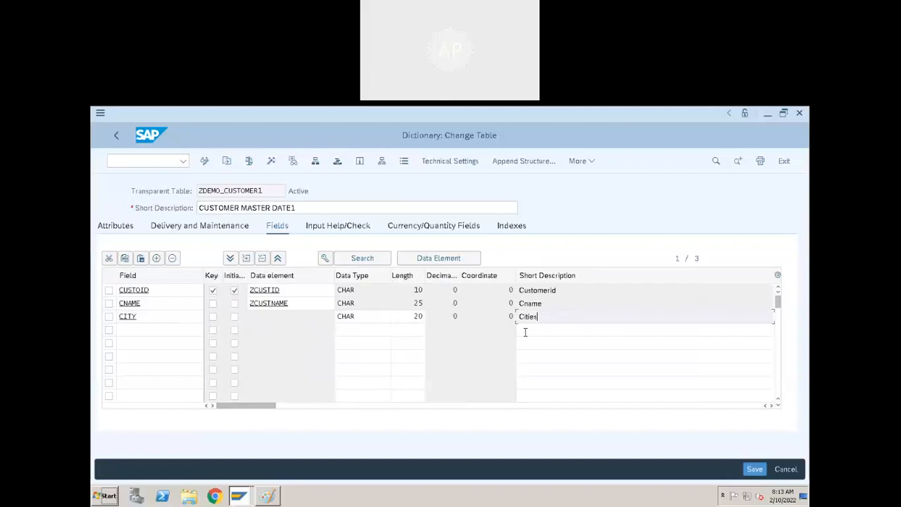
pyautogui.click(173, 317)
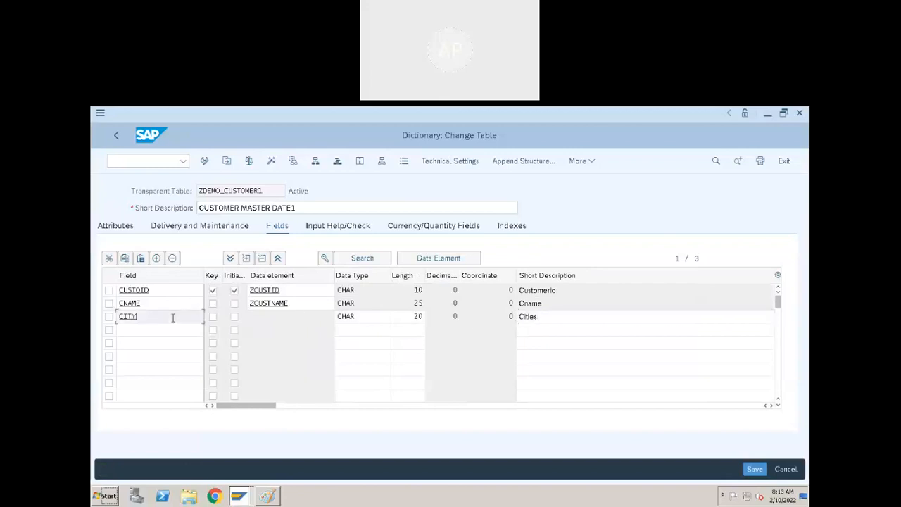
pyautogui.click(379, 318)
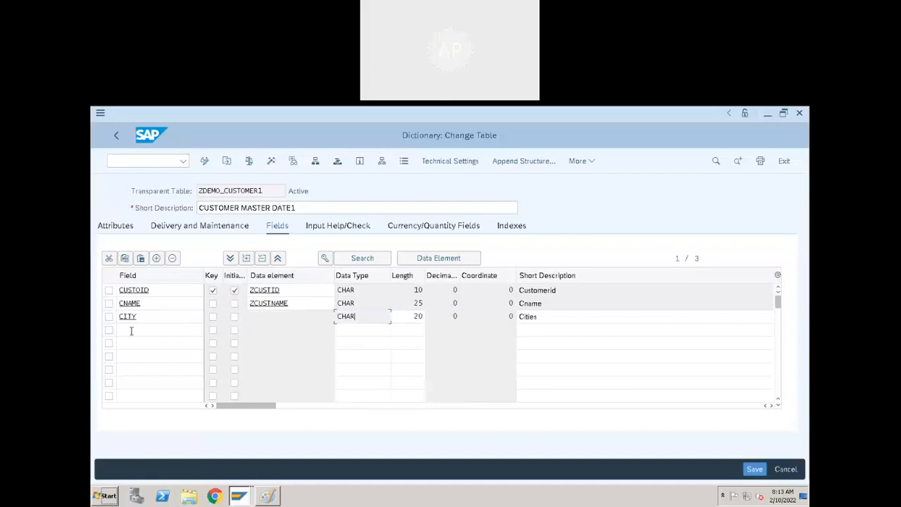
# Examine the data type and length of CUSTOID, and the name, type, length and short description of CITY in ZDEMO_CUSTOMER1.
pyautogui.click(161, 290)
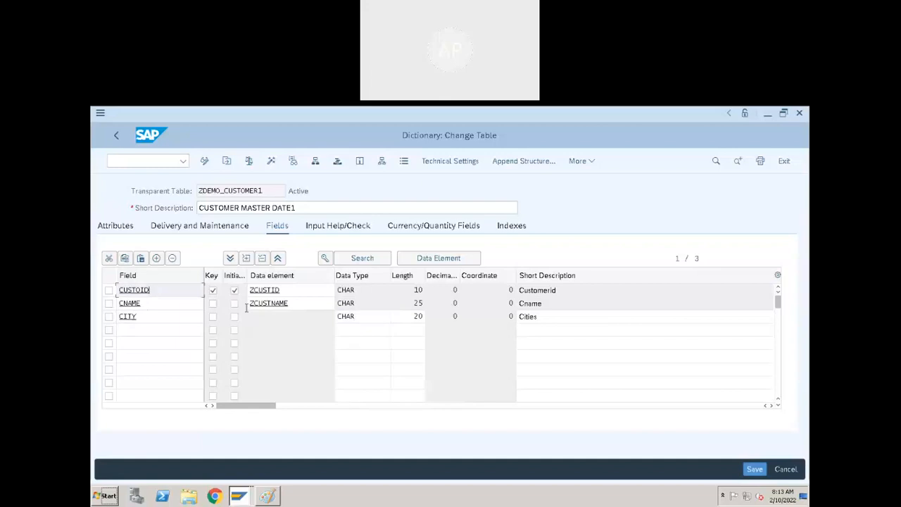
pyautogui.click(384, 289)
pyautogui.doubleClick(418, 289)
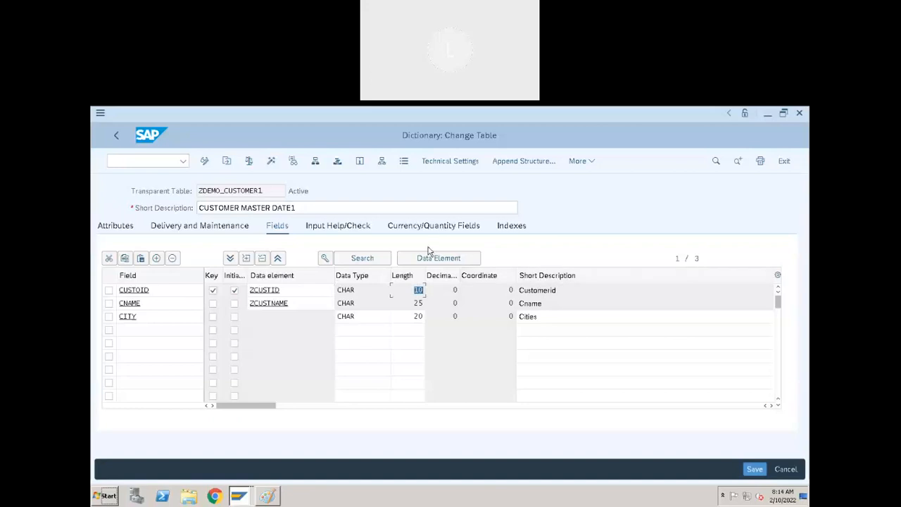
pyautogui.click(378, 289)
pyautogui.click(394, 318)
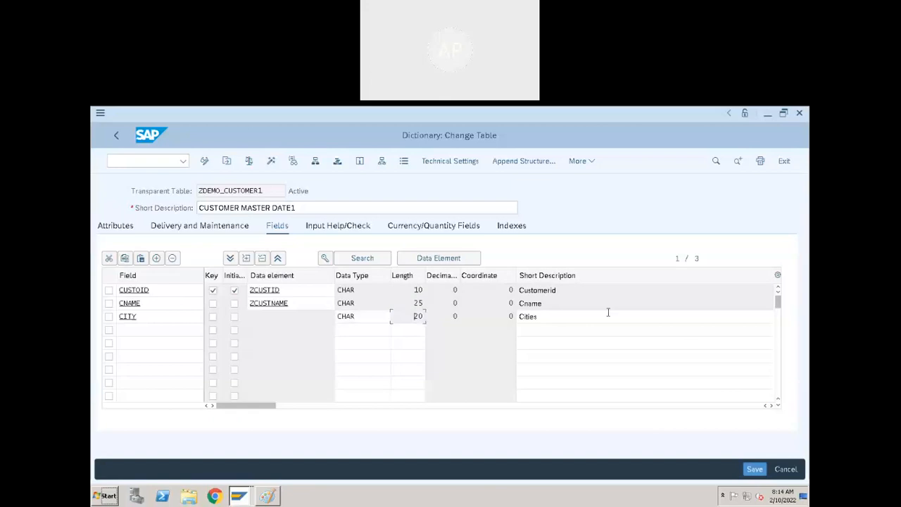
pyautogui.press('Tab')
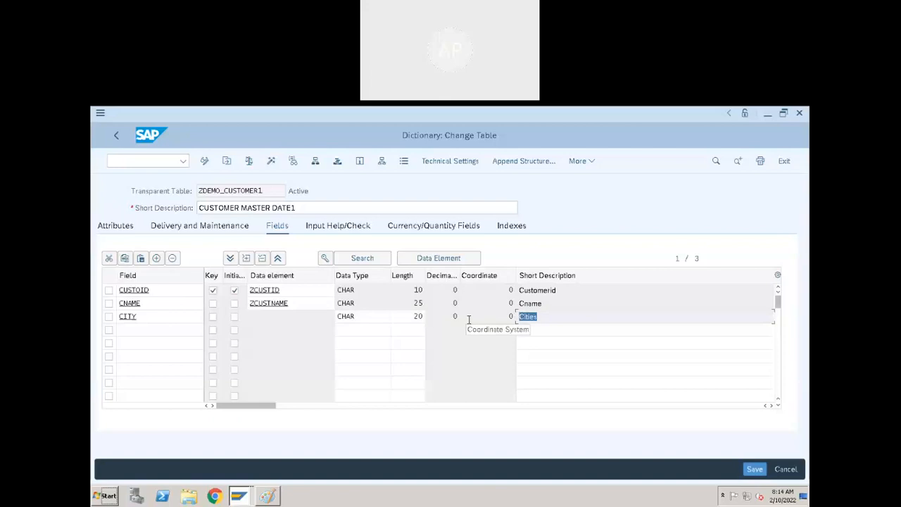
pyautogui.click(155, 316)
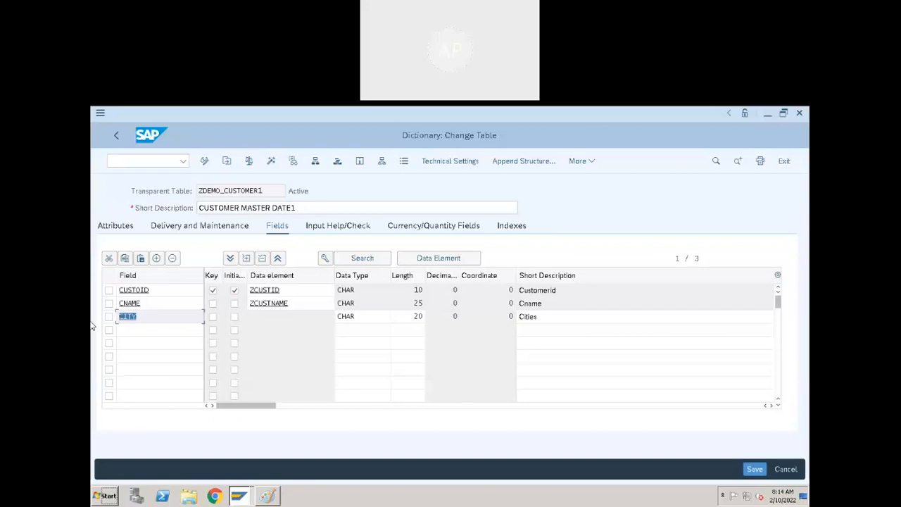
pyautogui.click(362, 318)
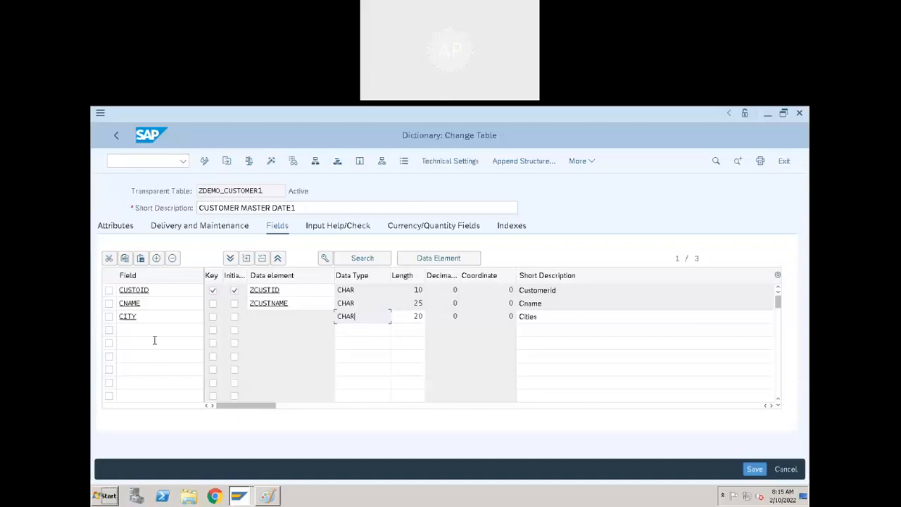
pyautogui.click(152, 318)
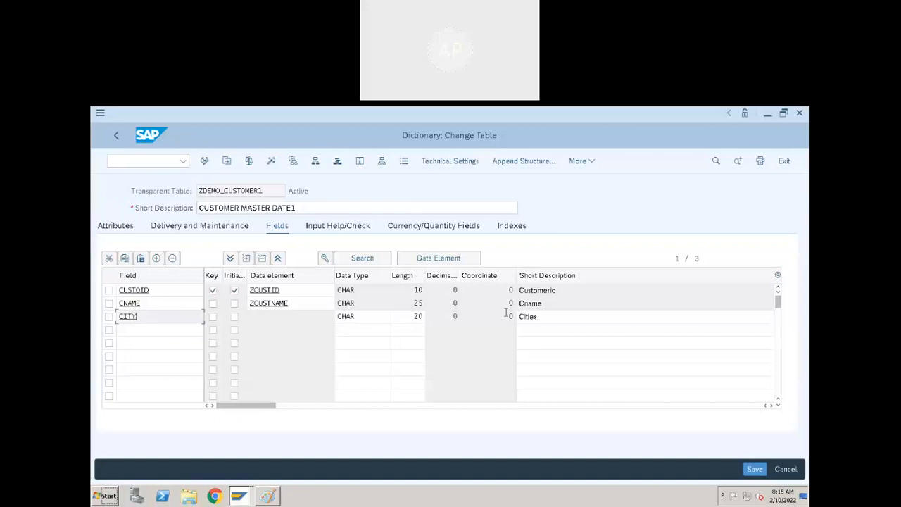
pyautogui.moveTo(565, 318); pyautogui.dragTo(496, 315)
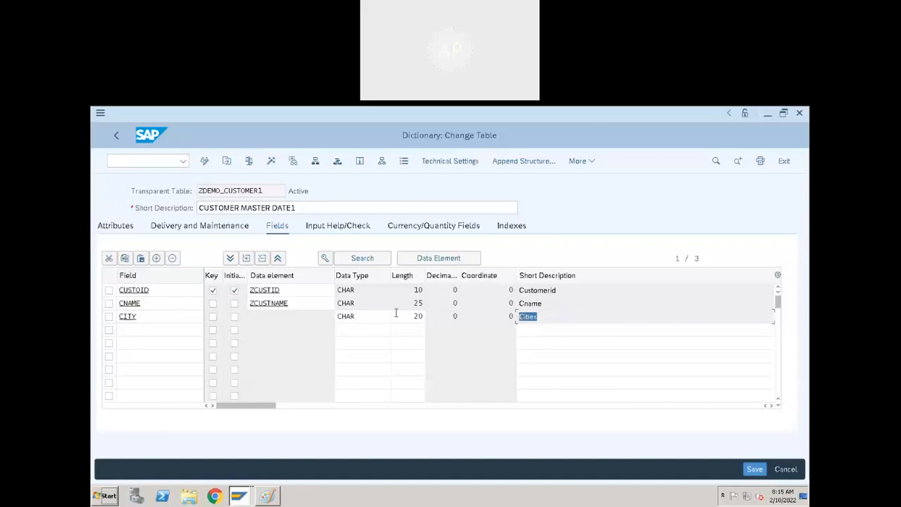
pyautogui.click(371, 317)
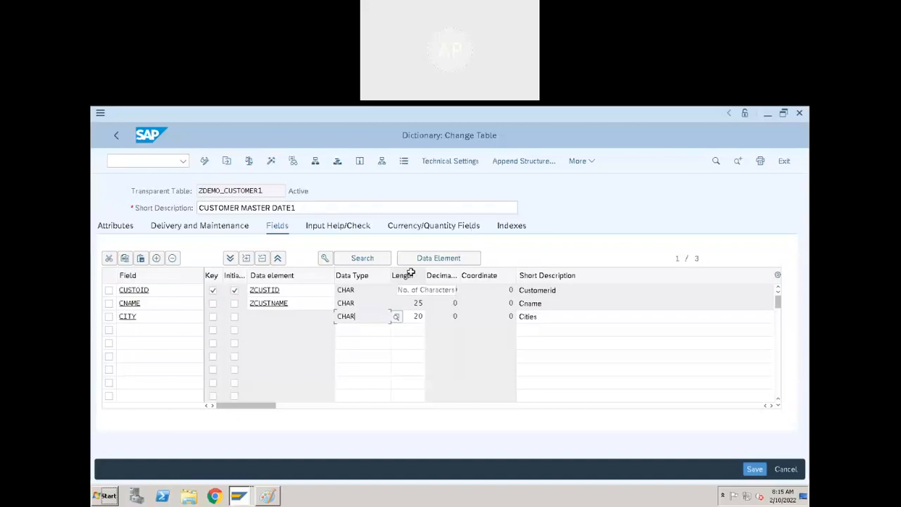
# Switch to Paint and add a text box with the headings "Data Elements" and "Domain", separated by blank lines.
pyautogui.click(268, 496)
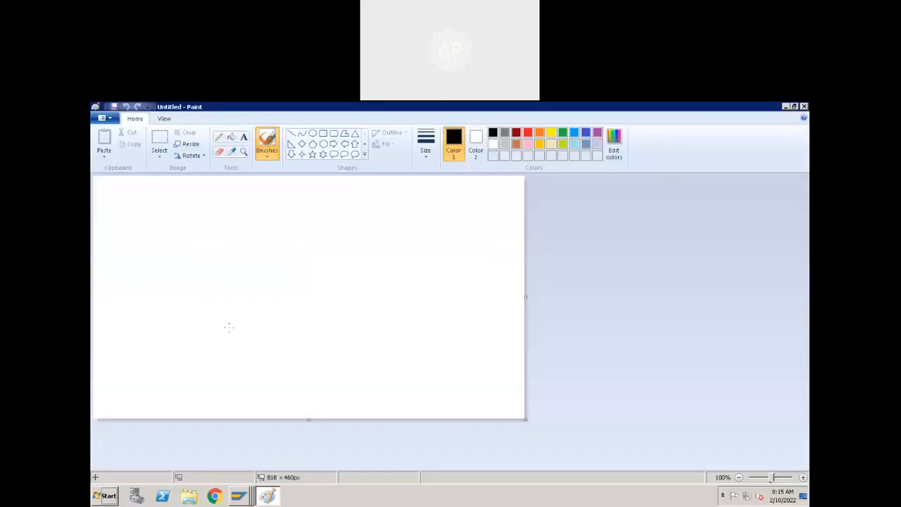
pyautogui.click(212, 301)
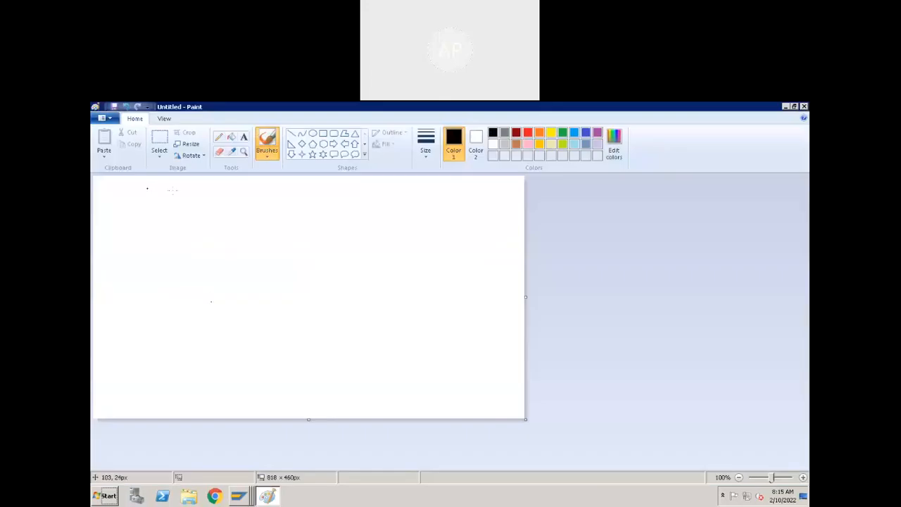
pyautogui.click(244, 136)
pyautogui.click(113, 197)
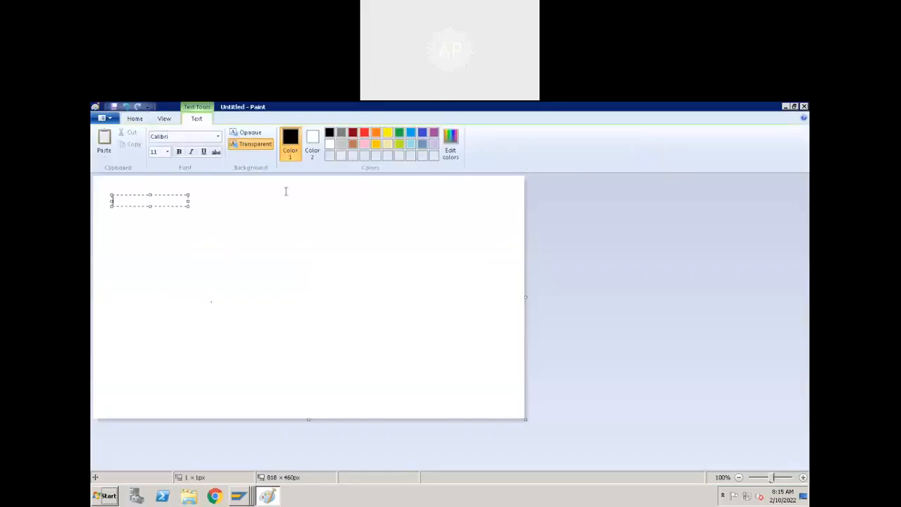
pyautogui.write('Data Elements')
pyautogui.press('Return')
pyautogui.press('Return')
pyautogui.press('Return')
pyautogui.press('Return')
pyautogui.write('Domain')
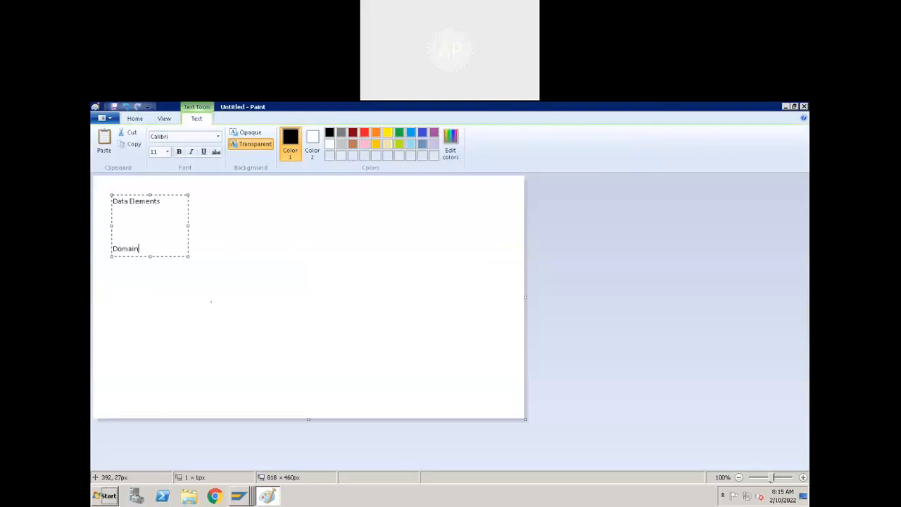
# Write "Semantic Attribute of the table filed." under Data Elements, and widen and reposition the text box to about 464 × 140 px.
pyautogui.click(131, 210)
pyautogui.write('Semantic Attribute of the ta')
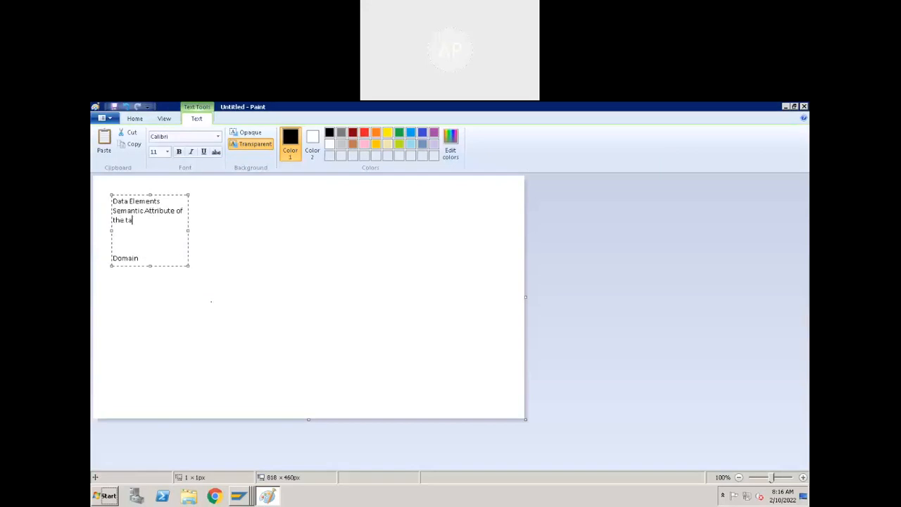
pyautogui.write('ble filed.')
pyautogui.moveTo(189, 230); pyautogui.dragTo(310, 225)
pyautogui.moveTo(185, 195); pyautogui.dragTo(172, 182)
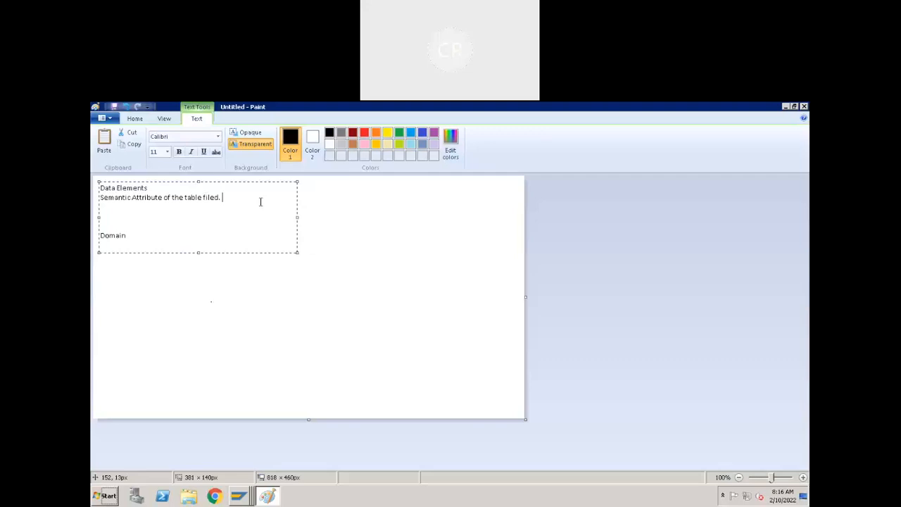
pyautogui.moveTo(350, 216); pyautogui.dragTo(342, 217)
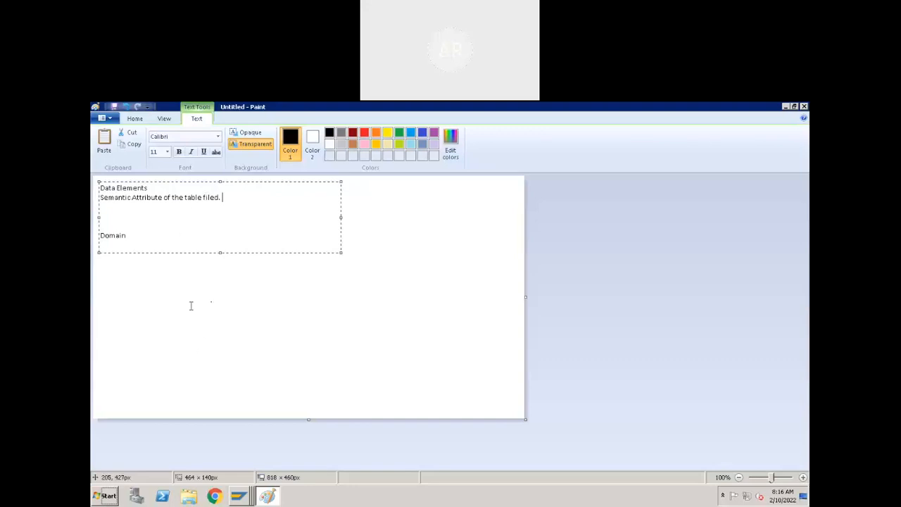
# Check the CITY short description in the SAP table ZDEMO_EMPLOYEE, and add "It contains short Description" to the Data Elements note in Paint.
pyautogui.click(239, 496)
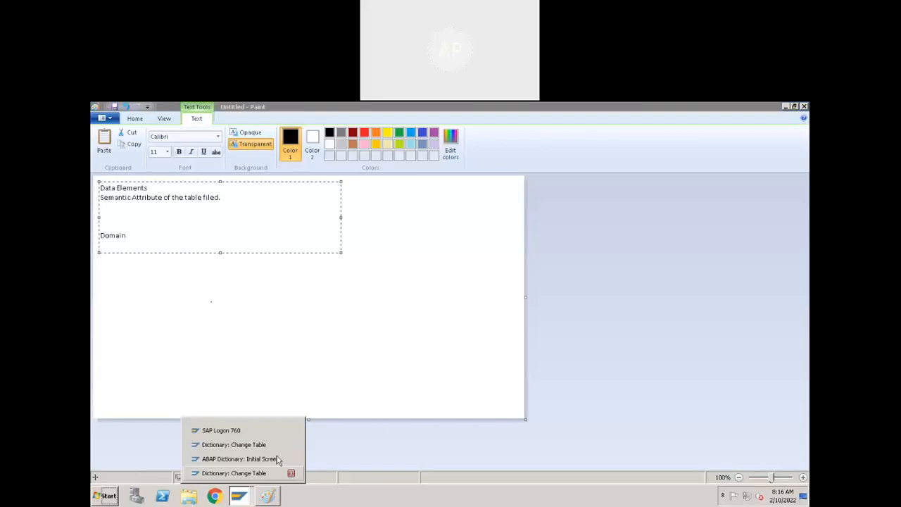
pyautogui.click(243, 445)
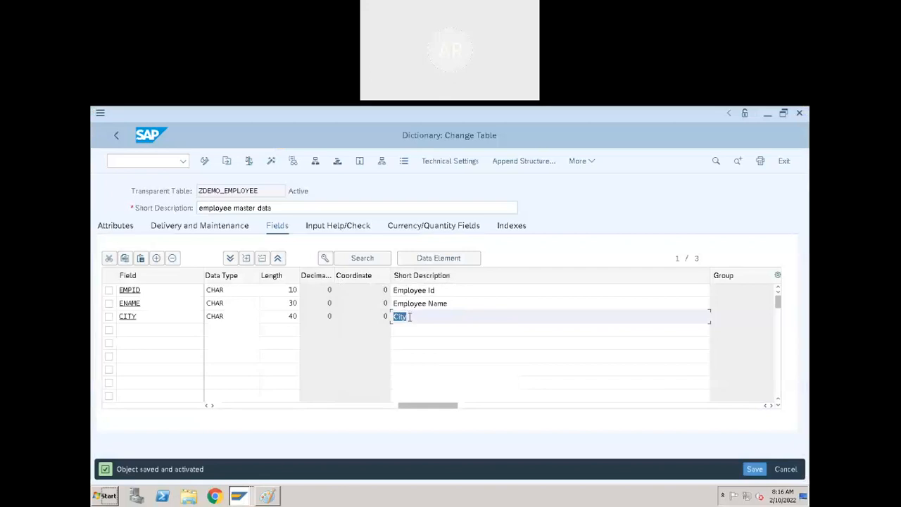
pyautogui.hotkey('alt', 'Tab')
pyautogui.write('Description')
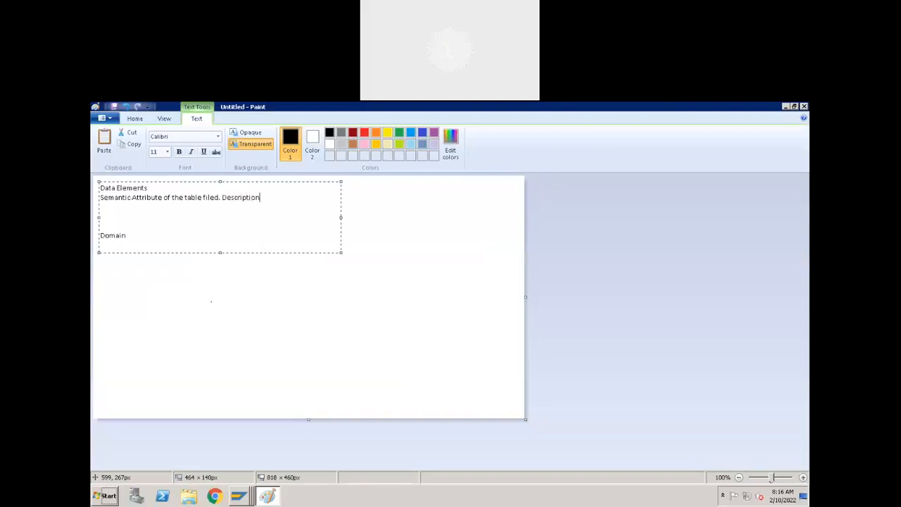
pyautogui.press('Left')
pyautogui.press('Left')
pyautogui.press('Left')
pyautogui.press('Left')
pyautogui.press('Left')
pyautogui.write('It contains short')
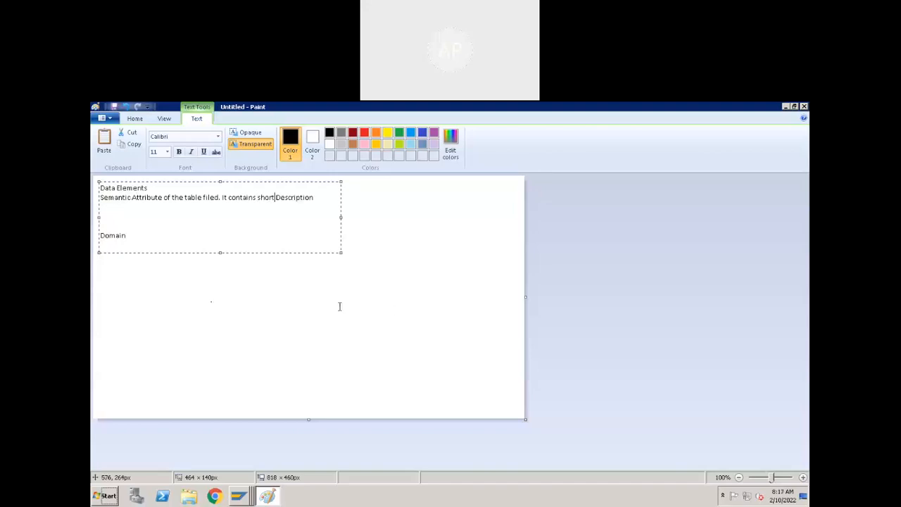
# Make the "Data Elements" heading bold.
pyautogui.moveTo(147, 187); pyautogui.dragTo(100, 188)
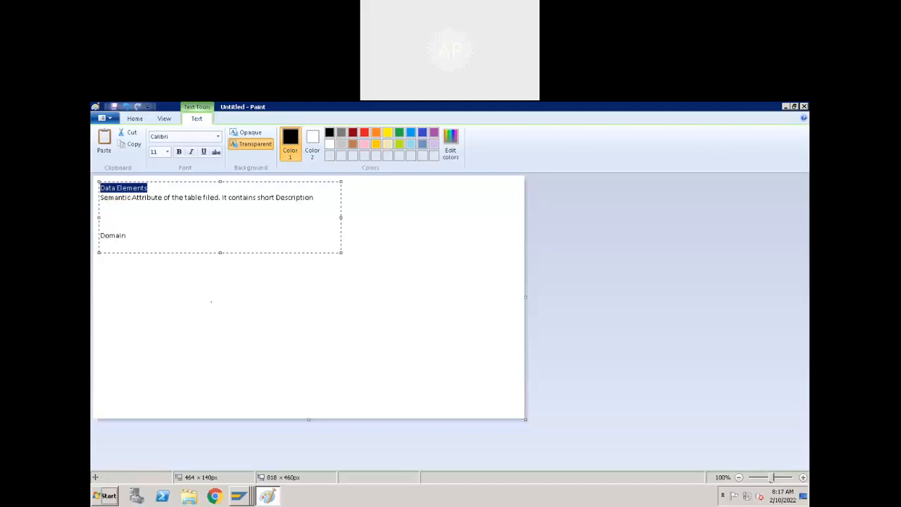
pyautogui.click(179, 151)
pyautogui.click(273, 209)
pyautogui.click(324, 202)
# Remove the extra blank lines above "Domain", make that heading bold and start a new line below it.
pyautogui.click(165, 241)
pyautogui.click(120, 236)
pyautogui.click(144, 234)
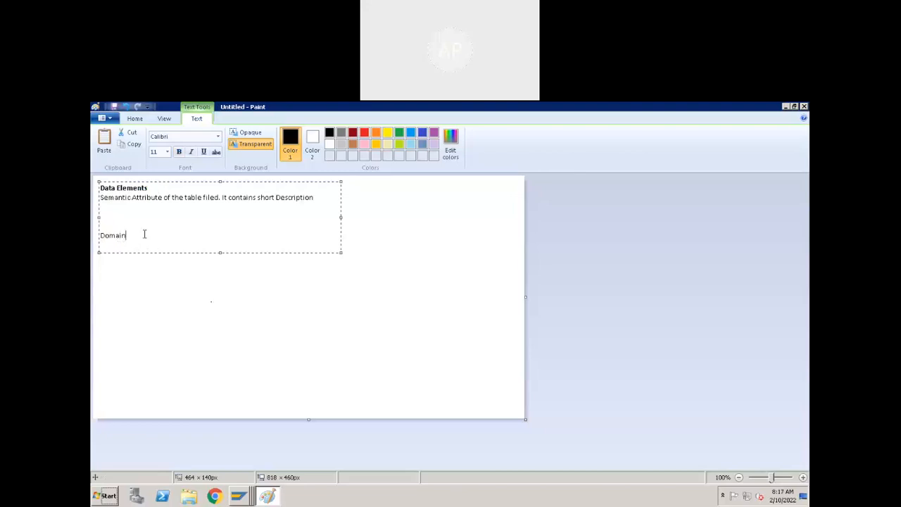
pyautogui.press('BackSpace')
pyautogui.press('BackSpace')
pyautogui.press('Down')
pyautogui.hotkey('shift', 'Right')
pyautogui.hotkey('shift', 'Right')
pyautogui.hotkey('shift', 'Right')
pyautogui.hotkey('shift', 'Right')
pyautogui.hotkey('shift', 'Right')
pyautogui.hotkey('shift', 'Right')
pyautogui.hotkey('ctrl', 'b')
pyautogui.press('Right')
pyautogui.press('Return')
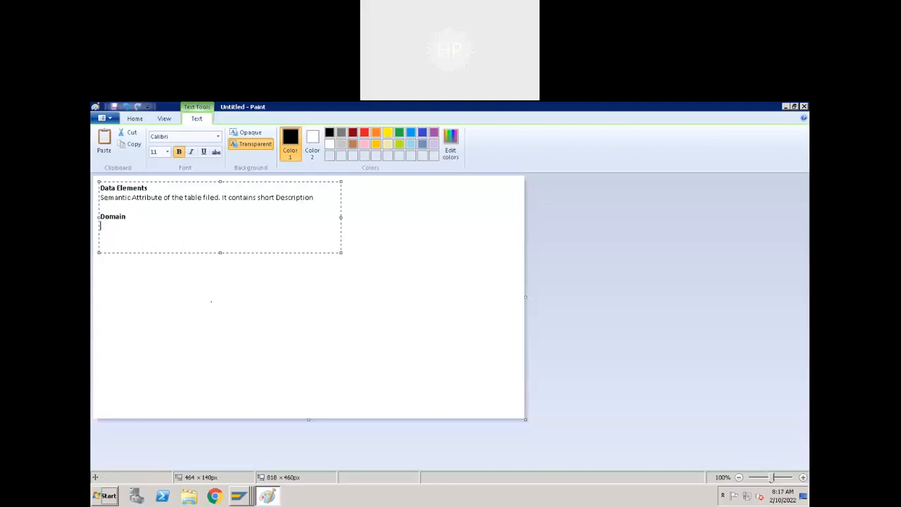
# Write "Domain is a techinical attribute of the tabe filed." below the Domain heading in regular, non-bold text.
pyautogui.write('Domain is a techinical attribute ')
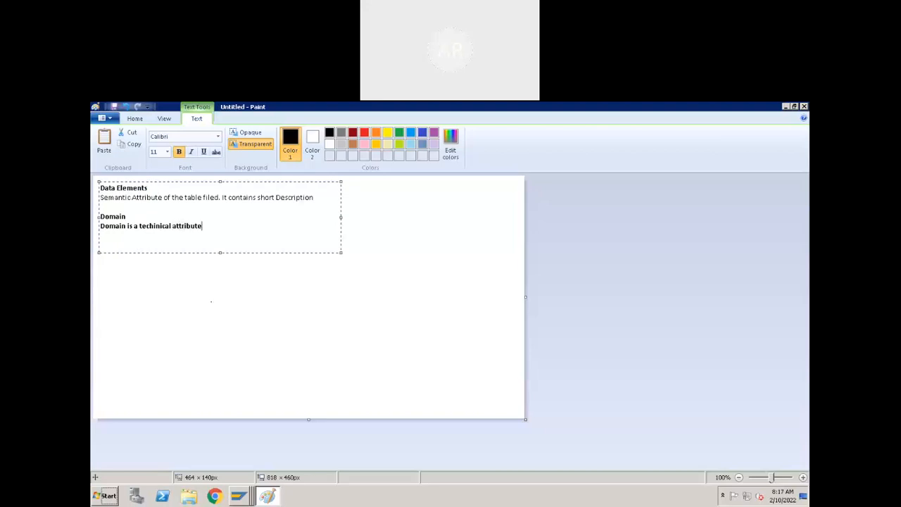
pyautogui.write('of the tabe filed.')
pyautogui.moveTo(269, 225); pyautogui.dragTo(102, 225)
pyautogui.hotkey('ctrl', 'b')
pyautogui.press('End')
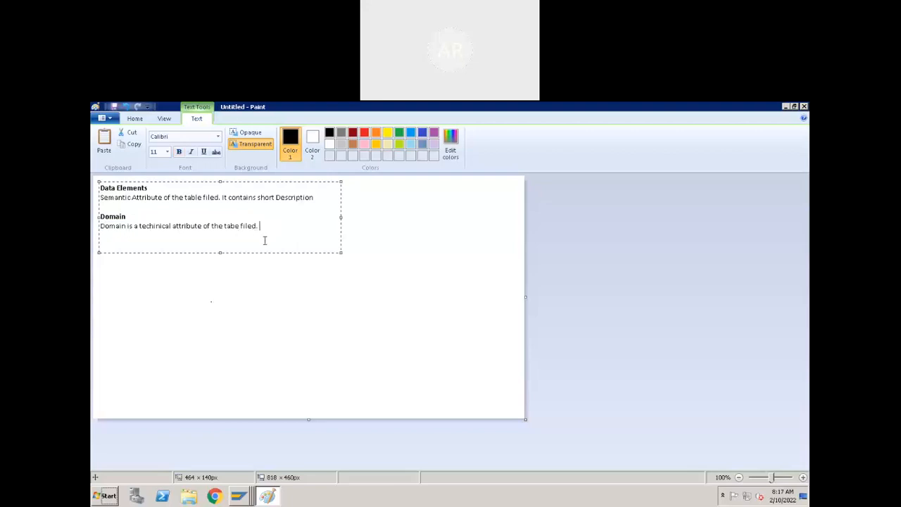
# Add "It contains data type and Legth." to the Domain note, widen the text box to fit it on one line, and start a new line.
pyautogui.write('It contains data type and Legth.')
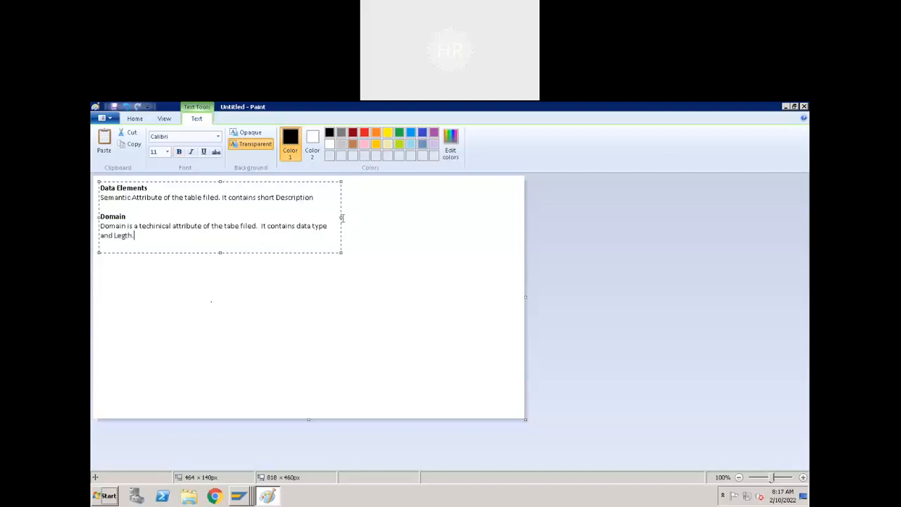
pyautogui.moveTo(342, 215); pyautogui.dragTo(373, 215)
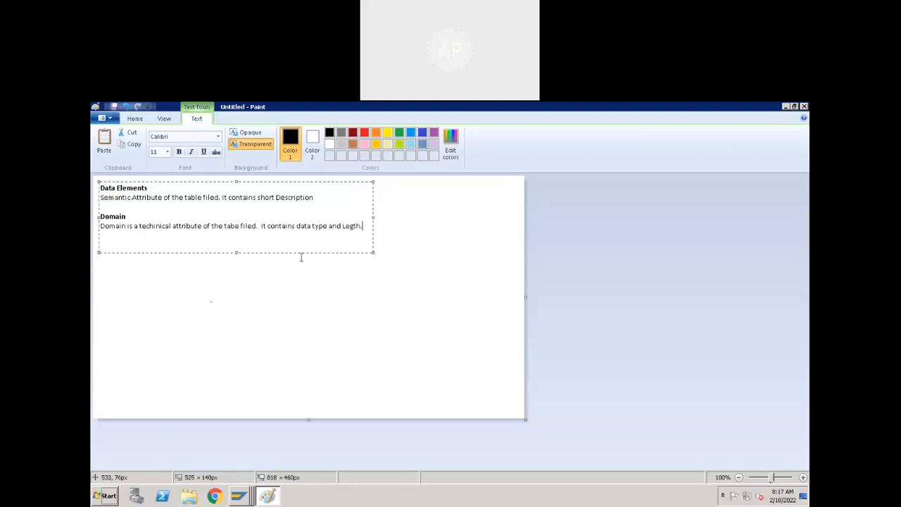
pyautogui.moveTo(239, 252); pyautogui.dragTo(239, 242)
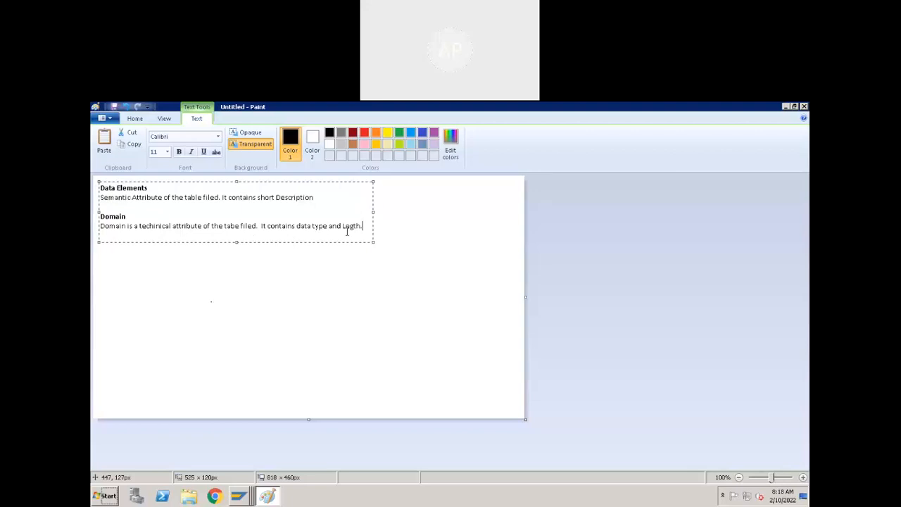
pyautogui.press('Return')
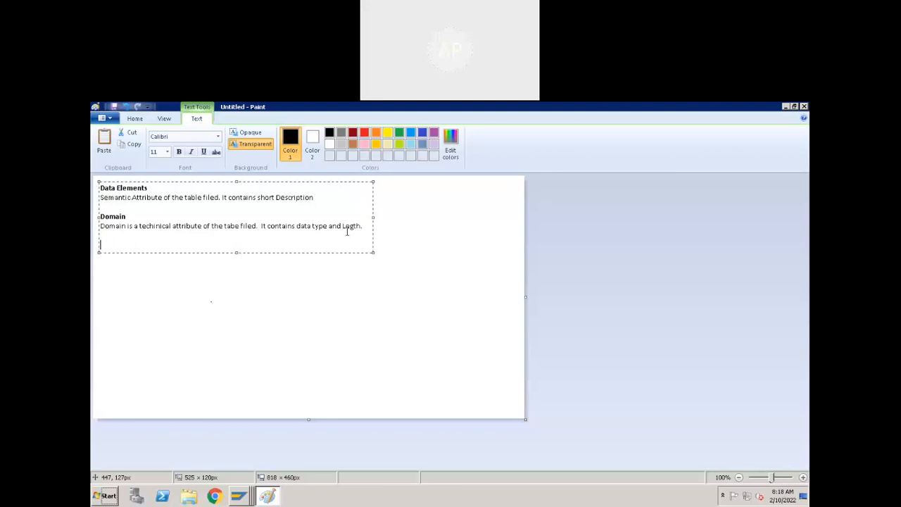
# Switch to SAP, return to the ABAP Dictionary initial screen and start creating the database table ZDEMO_CUSTOMER.
pyautogui.hotkey('alt', 'Tab')
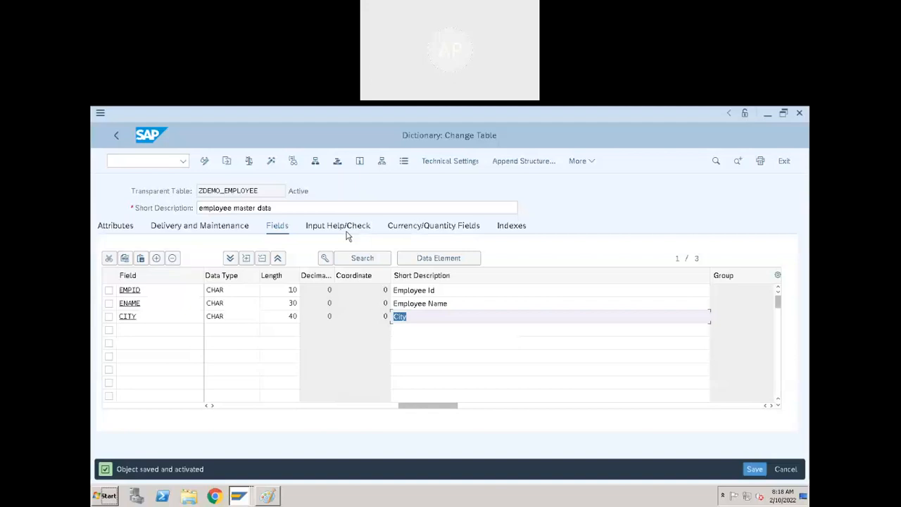
pyautogui.click(117, 138)
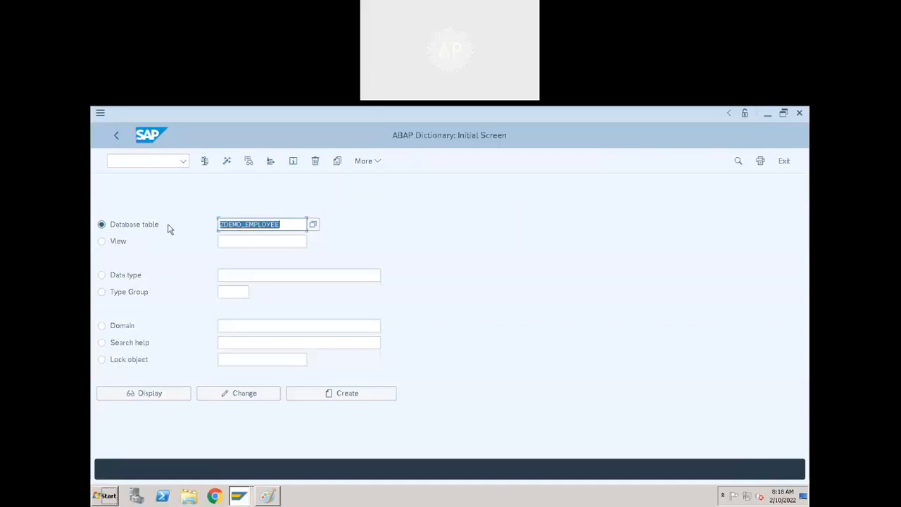
pyautogui.press('BackSpace')
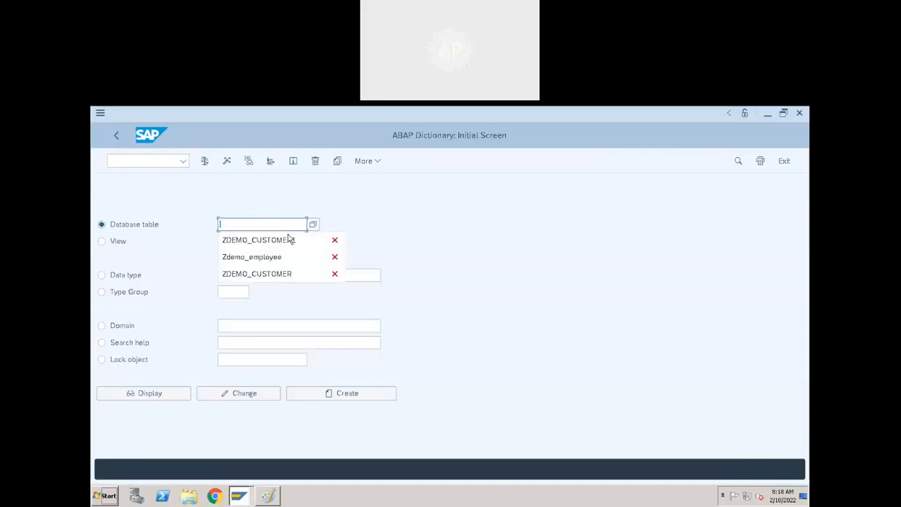
pyautogui.click(282, 273)
pyautogui.click(331, 398)
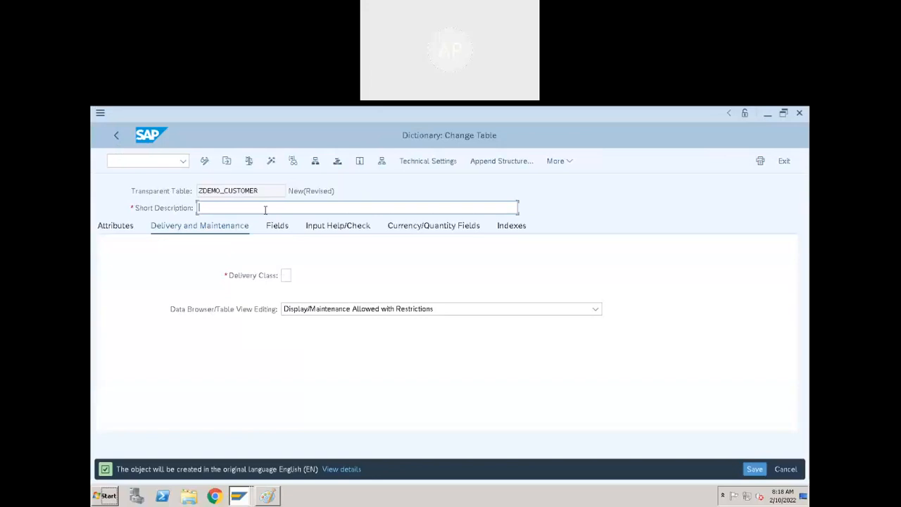
# Enter the short description "Customer Master", set delivery class A and set table view editing to Display/Maintenance Allowed.
pyautogui.write('Customer Master')
pyautogui.click(289, 275)
pyautogui.click(296, 276)
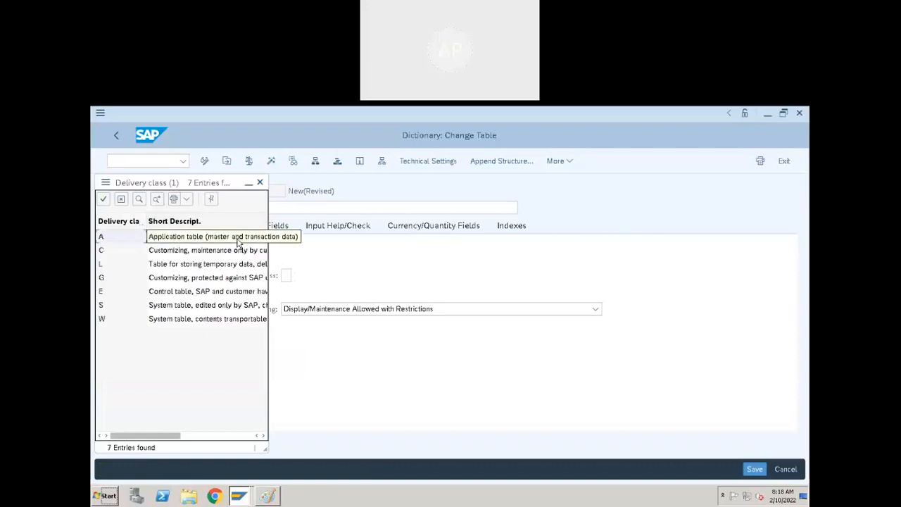
pyautogui.doubleClick(238, 243)
pyautogui.click(298, 310)
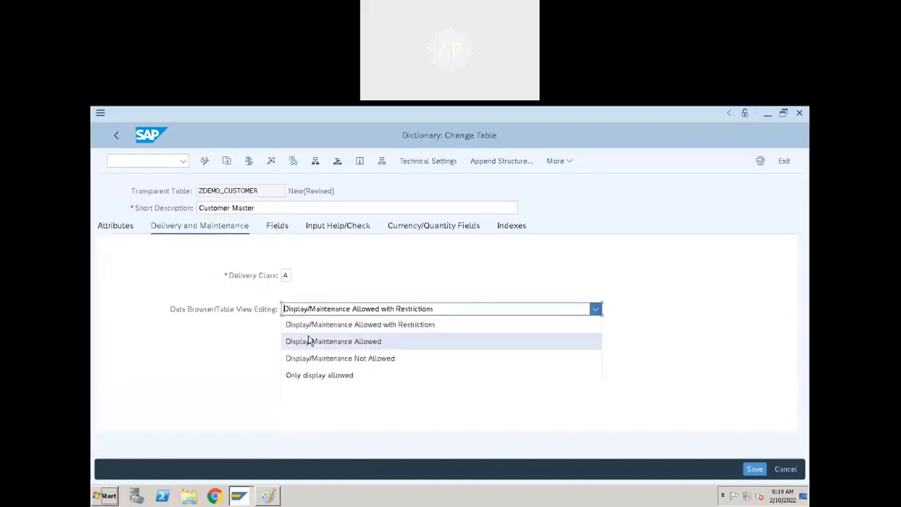
pyautogui.click(310, 341)
# Add CUSTOMRID as the first field of the ZDEMO_CUSTOMER table.
pyautogui.click(275, 226)
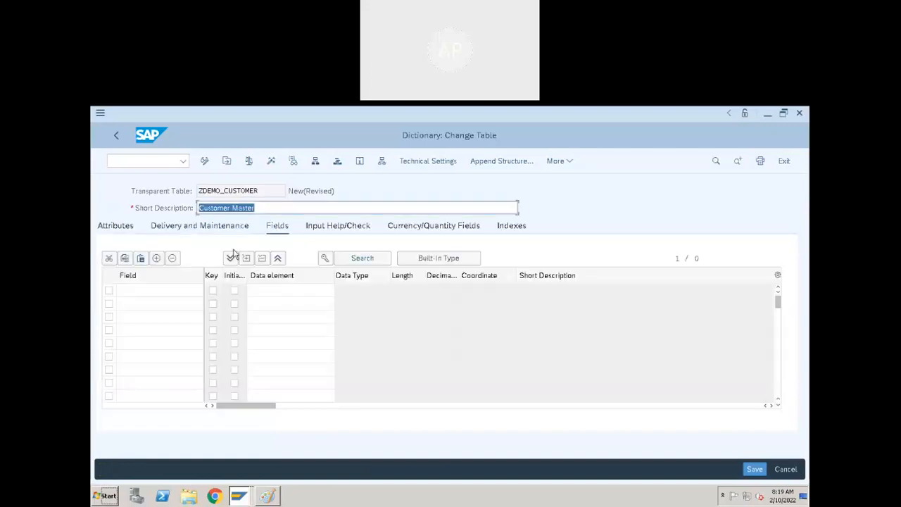
pyautogui.click(151, 289)
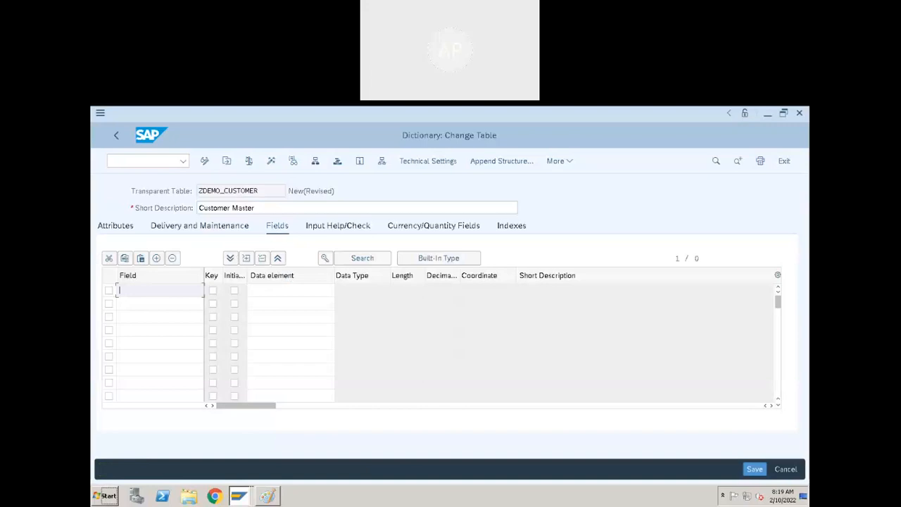
pyautogui.write('CID')
pyautogui.press('BackSpace')
pyautogui.press('BackSpace')
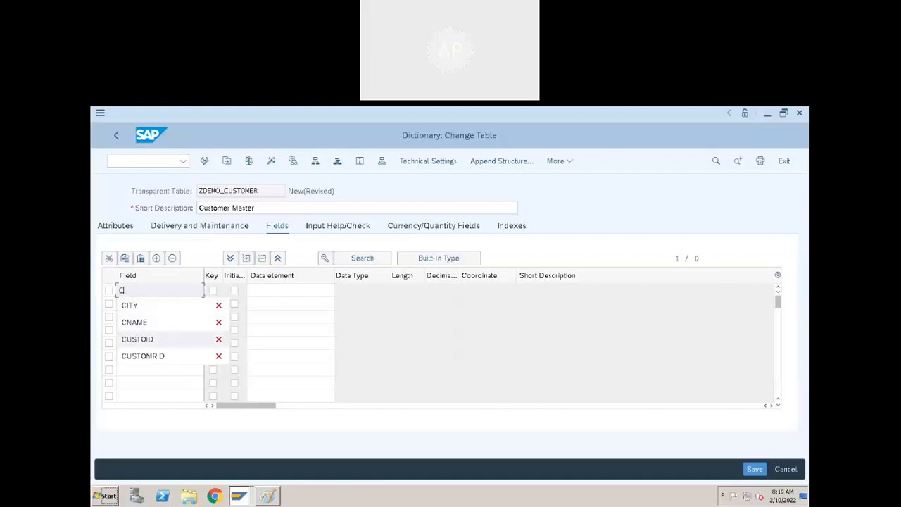
pyautogui.press('Down')
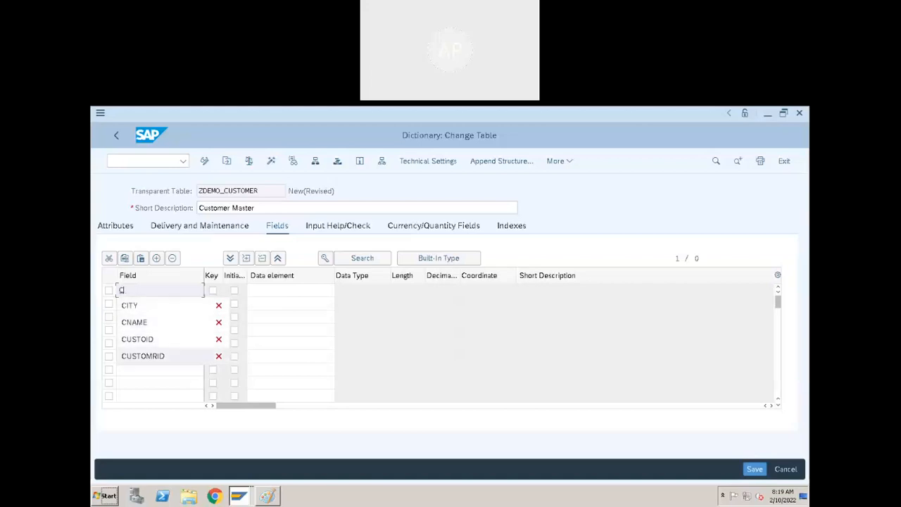
pyautogui.press('Return')
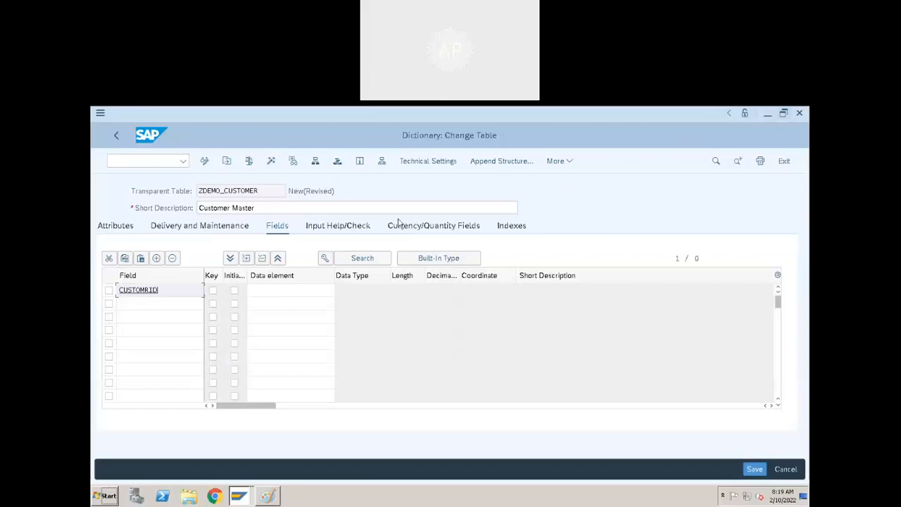
# Mark the CUSTOMRID field as a key field with initial values and go to its empty data element.
pyautogui.doubleClick(109, 290)
pyautogui.click(170, 283)
pyautogui.click(169, 291)
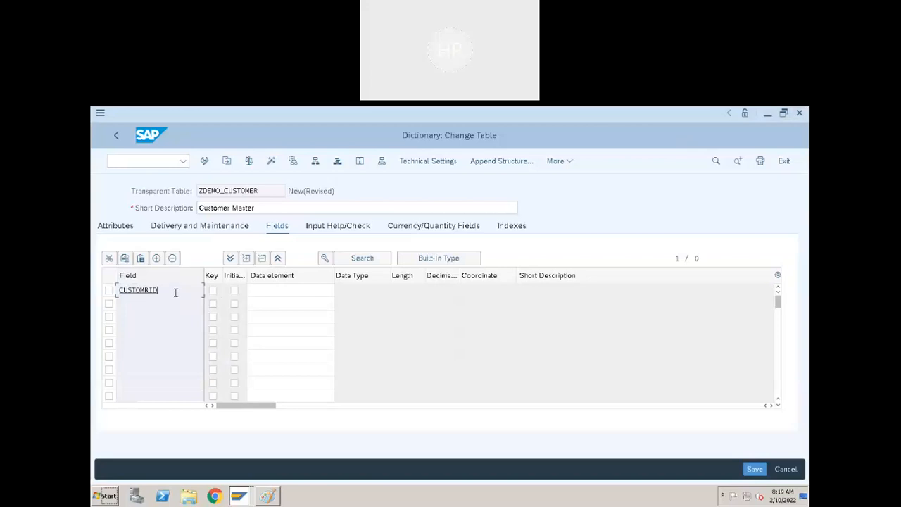
pyautogui.click(213, 290)
pyautogui.click(235, 291)
pyautogui.click(257, 290)
pyautogui.click(362, 287)
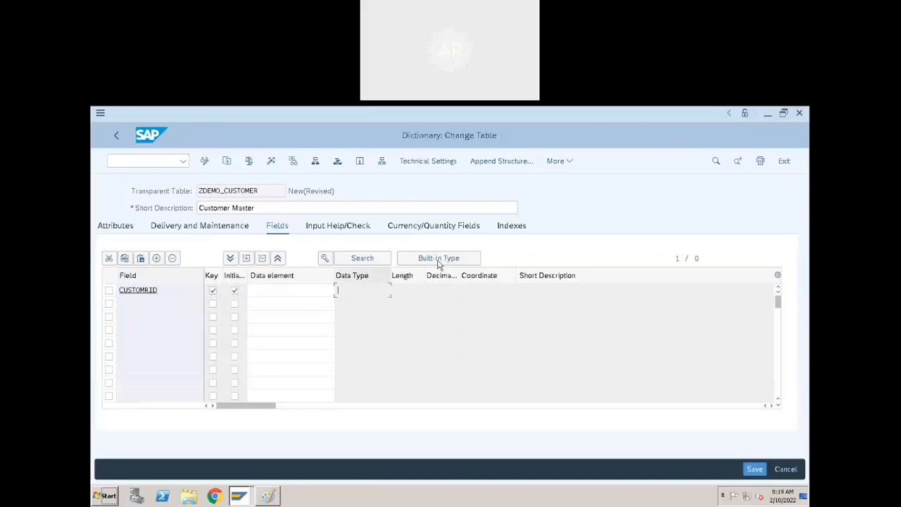
pyautogui.click(452, 260)
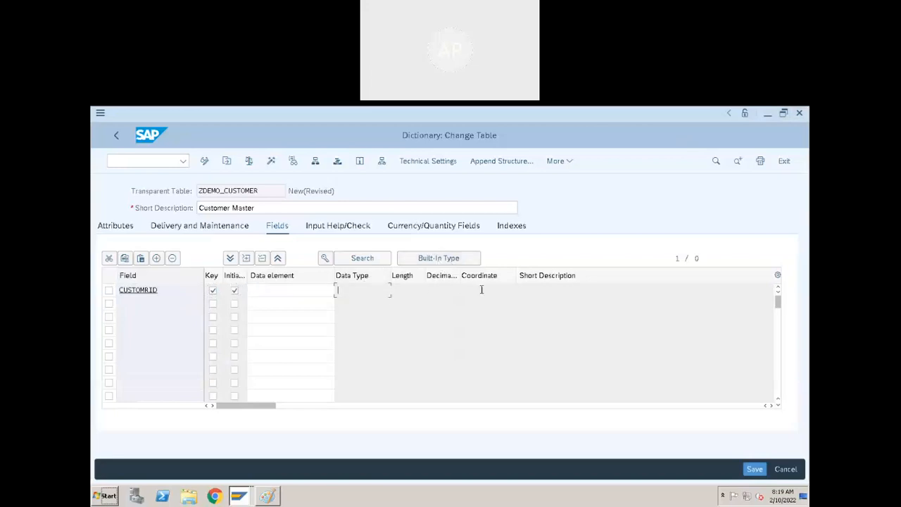
pyautogui.click(306, 291)
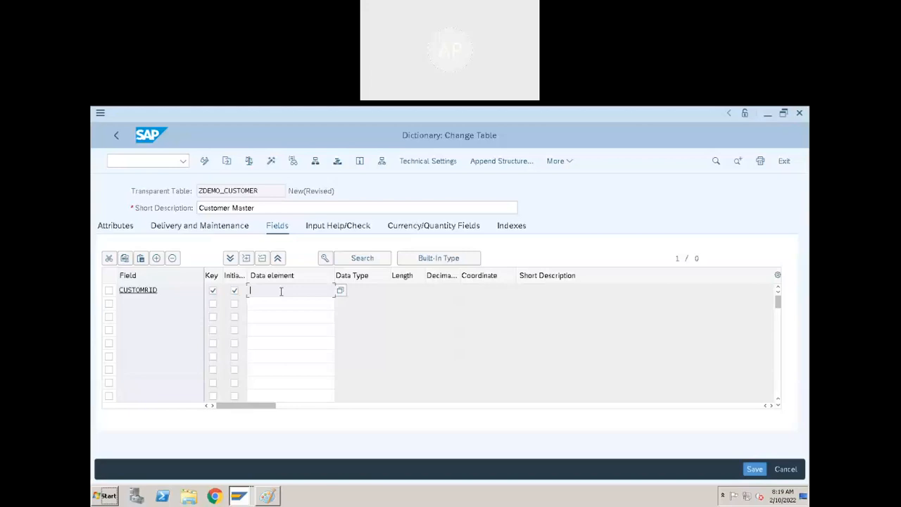
# Open transaction SE11 in a new session and display the database table KNA1.
pyautogui.click(128, 161)
pyautogui.write('/o')
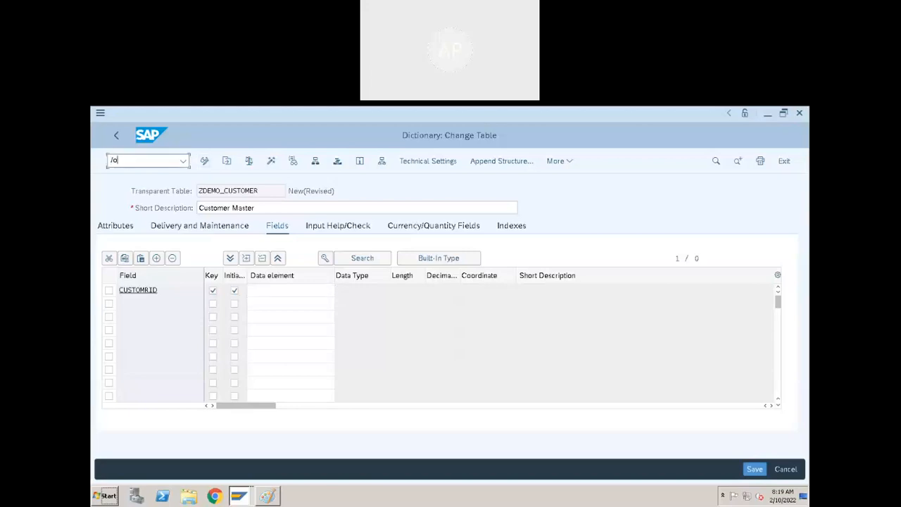
pyautogui.write('se11')
pyautogui.press('Return')
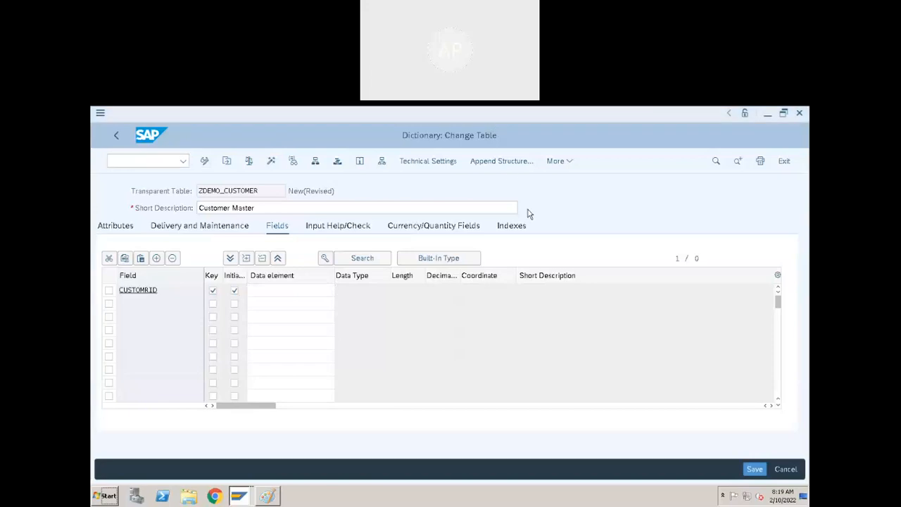
pyautogui.press('BackSpace')
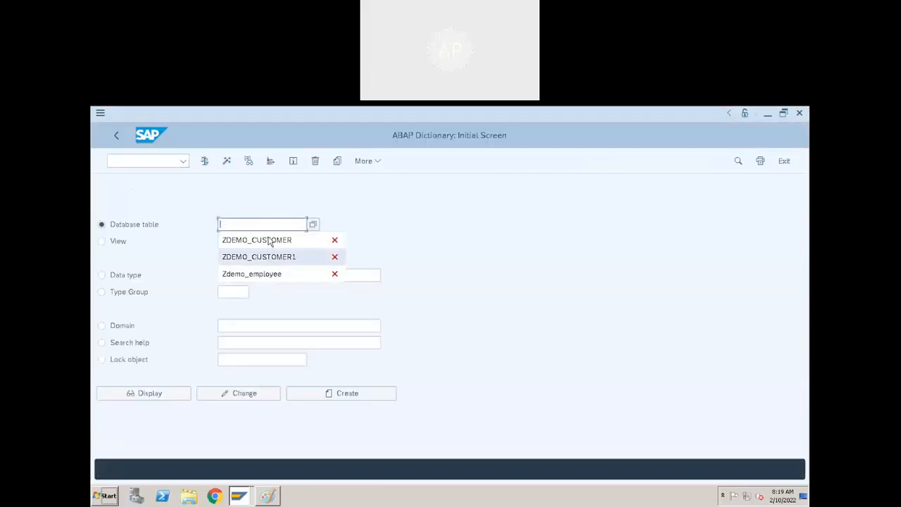
pyautogui.write('kna1')
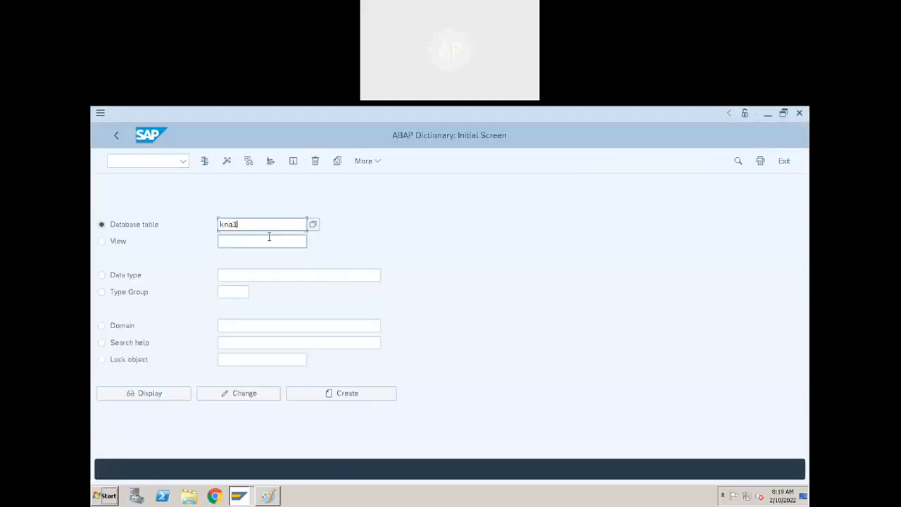
pyautogui.press('Return')
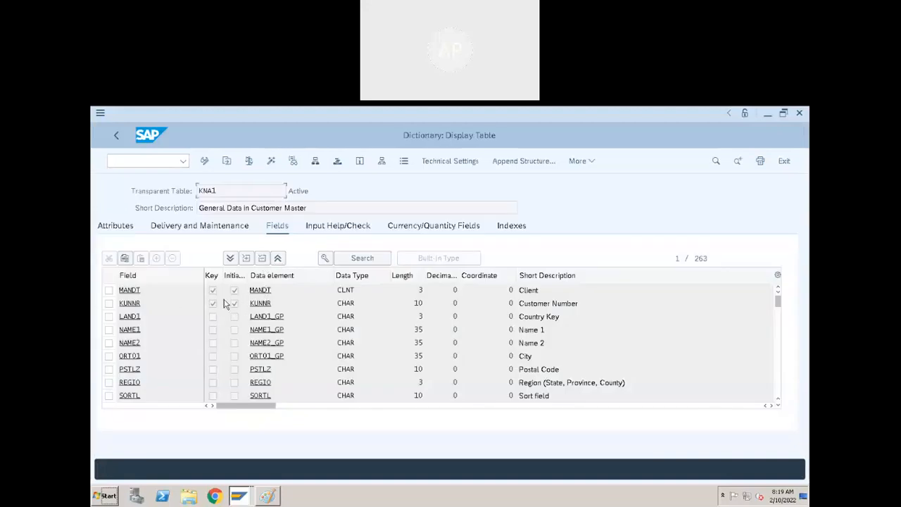
# Copy the name KUNNR from table KNA1 and assign it as the data element of CUSTOMRID in ZDEMO_CUSTOMER.
pyautogui.click(281, 303)
pyautogui.moveTo(172, 306); pyautogui.dragTo(141, 303)
pyautogui.click(189, 307)
pyautogui.moveTo(155, 300); pyautogui.dragTo(111, 304)
pyautogui.hotkey('ctrl', 'c')
pyautogui.click(306, 303)
pyautogui.moveTo(307, 302); pyautogui.dragTo(228, 302)
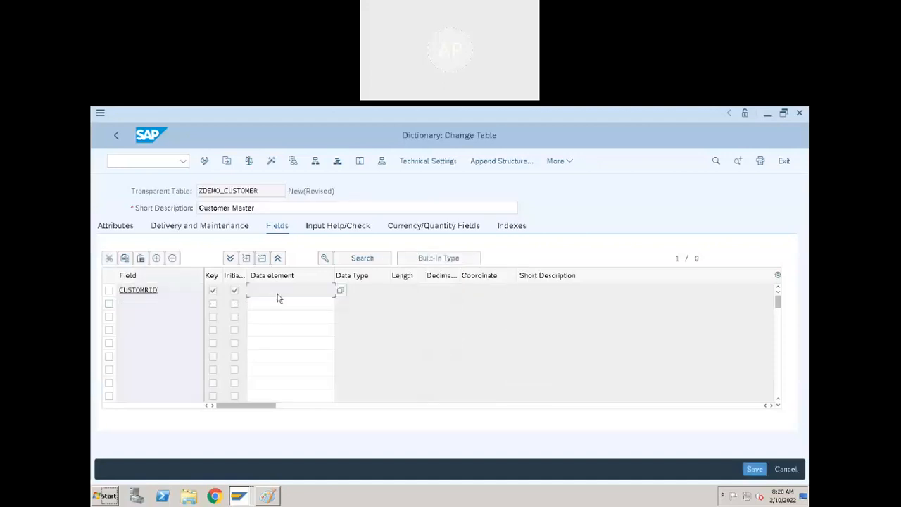
pyautogui.hotkey('ctrl', 'v')
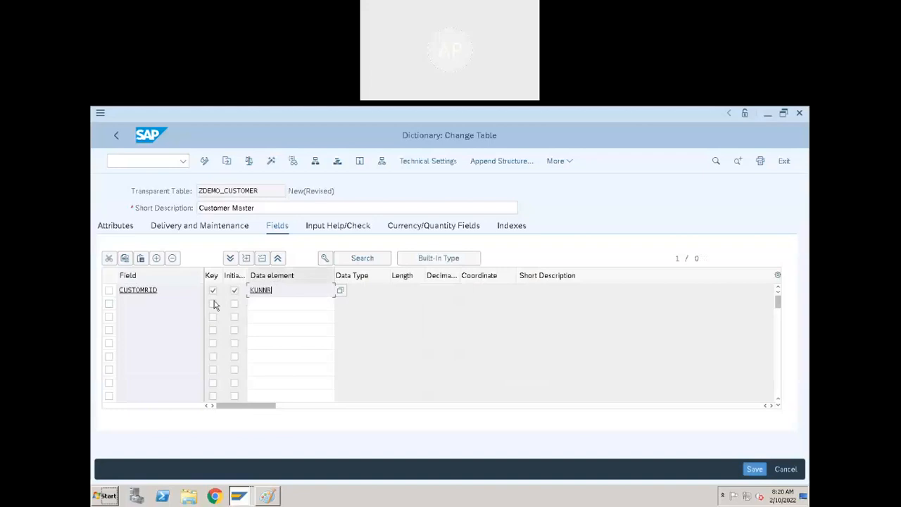
pyautogui.press('Return')
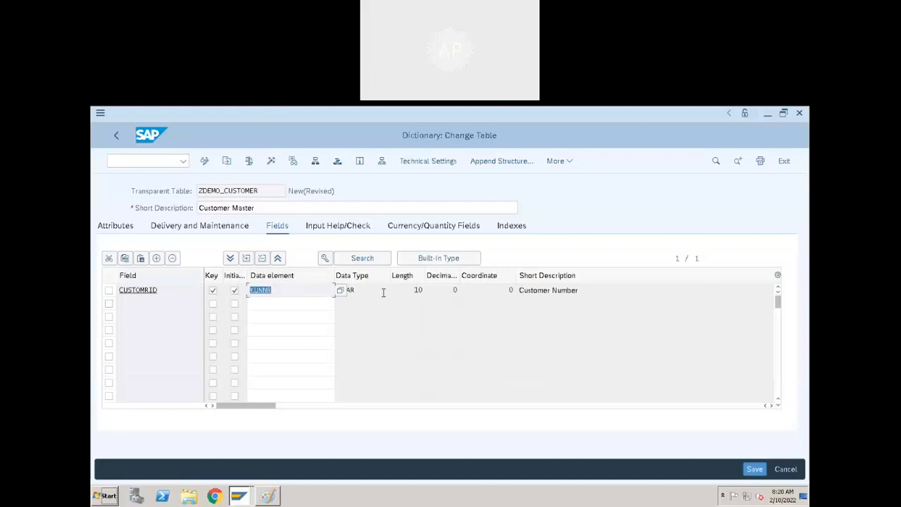
# Examine the data type, length and short description that CUSTOMRID takes from its data element.
pyautogui.click(358, 291)
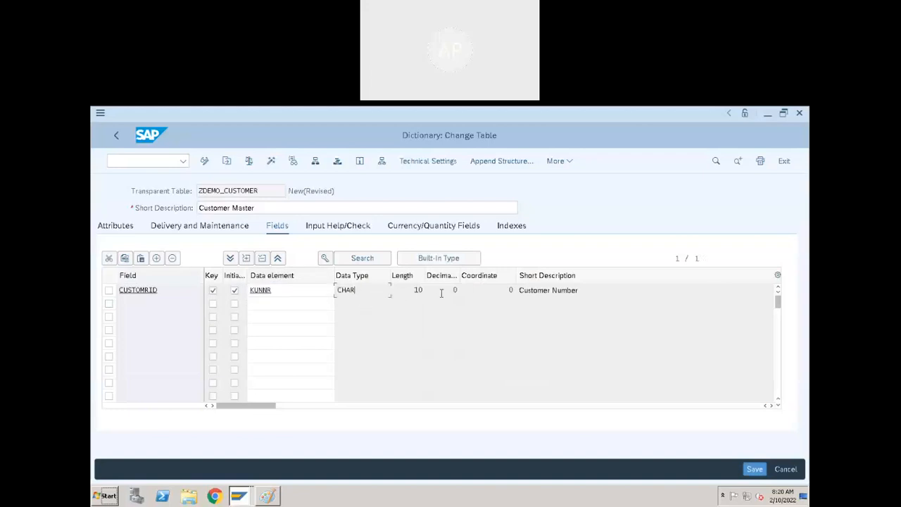
pyautogui.moveTo(601, 286); pyautogui.dragTo(485, 297)
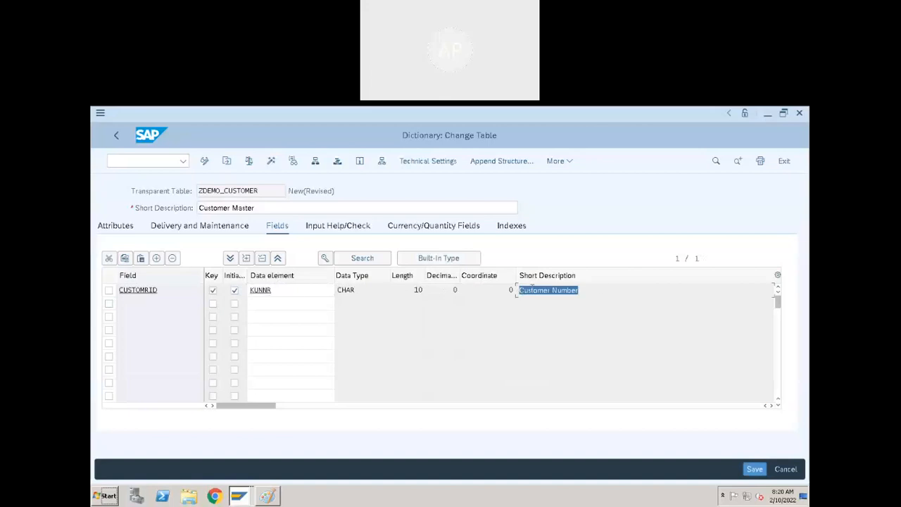
pyautogui.click(585, 289)
pyautogui.moveTo(560, 294); pyautogui.dragTo(513, 297)
pyautogui.moveTo(576, 294); pyautogui.dragTo(501, 304)
pyautogui.click(287, 288)
pyautogui.click(235, 291)
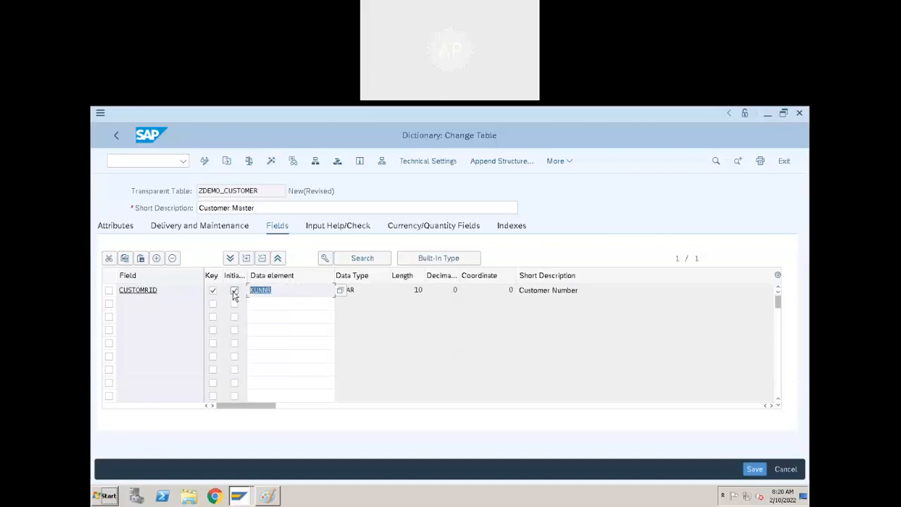
pyautogui.click(284, 289)
# Go back to table KNA1 and open the data element KUNNR to inspect its domain.
pyautogui.hotkey('alt', 'Tab')
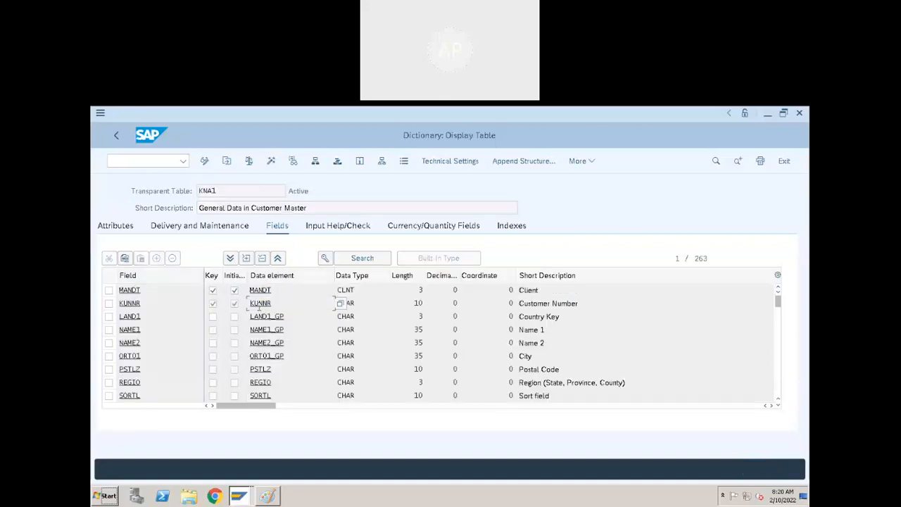
pyautogui.doubleClick(259, 304)
pyautogui.moveTo(290, 275); pyautogui.dragTo(209, 275)
pyautogui.click(304, 276)
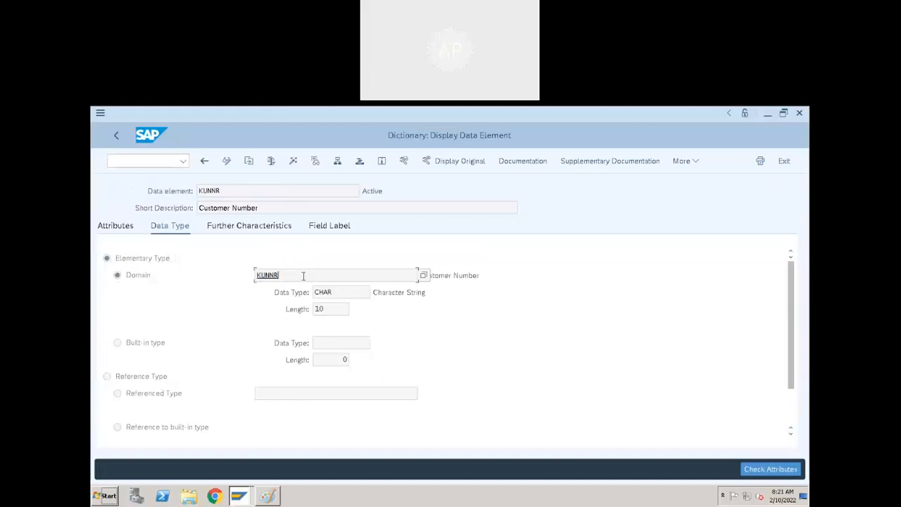
# Open the domain KUNNR, check its data type and number of characters, and return to the KNA1 table.
pyautogui.doubleClick(268, 277)
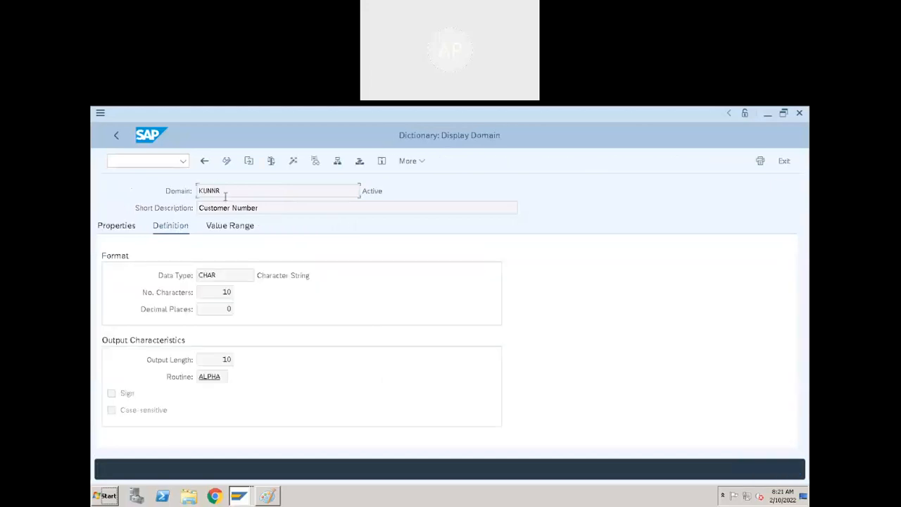
pyautogui.moveTo(223, 275); pyautogui.dragTo(170, 277)
pyautogui.moveTo(221, 293); pyautogui.dragTo(297, 293)
pyautogui.click(116, 135)
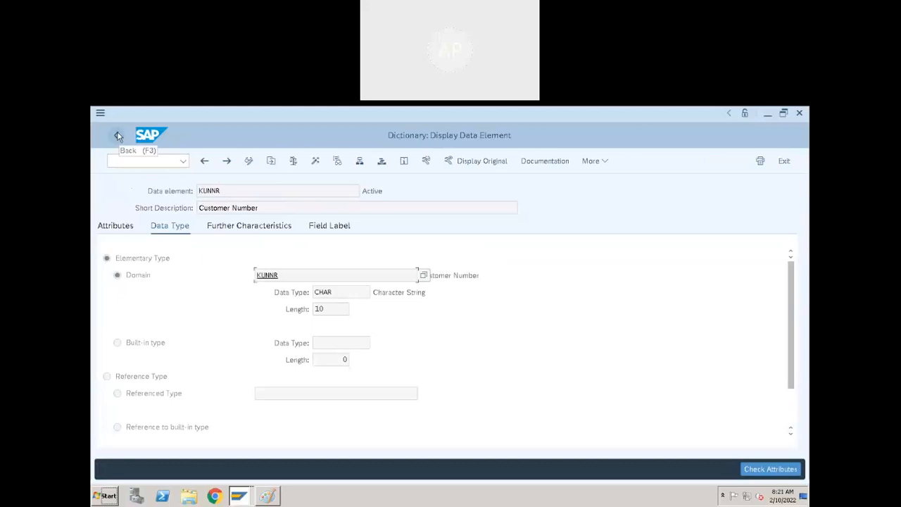
pyautogui.click(116, 134)
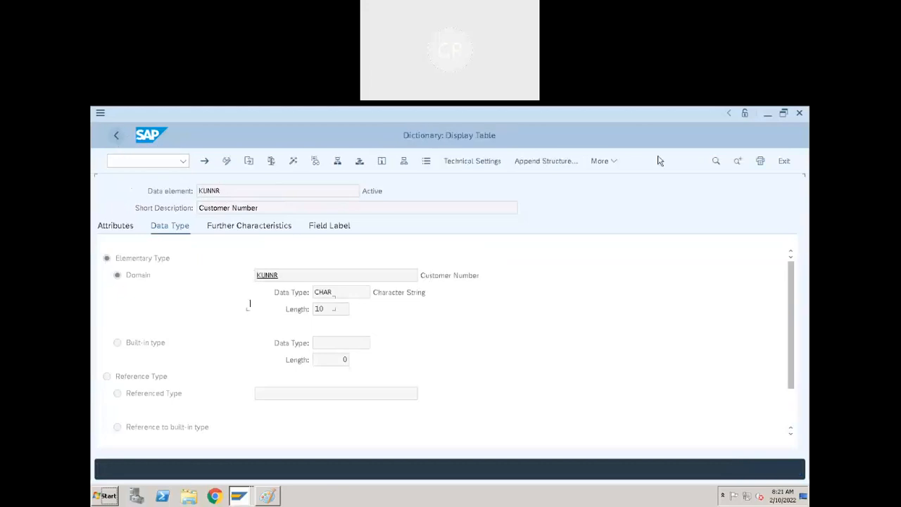
# Leave the data element KUNNR and go back to the data element of CUSTOMRID in ZDEMO_CUSTOMER.
pyautogui.click(798, 117)
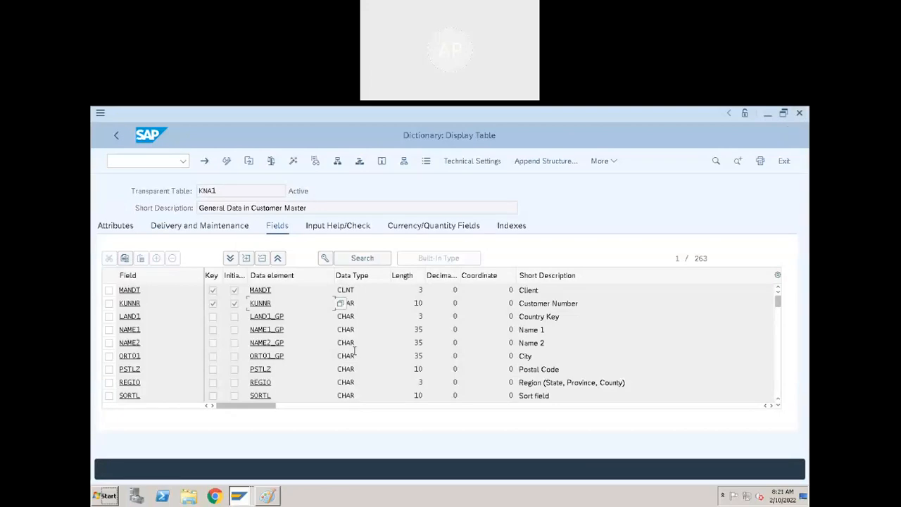
pyautogui.click(277, 303)
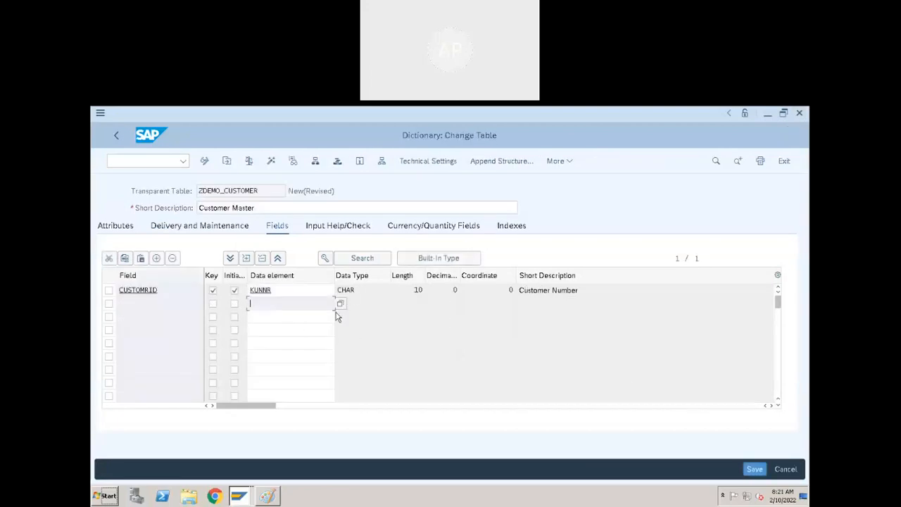
pyautogui.click(297, 290)
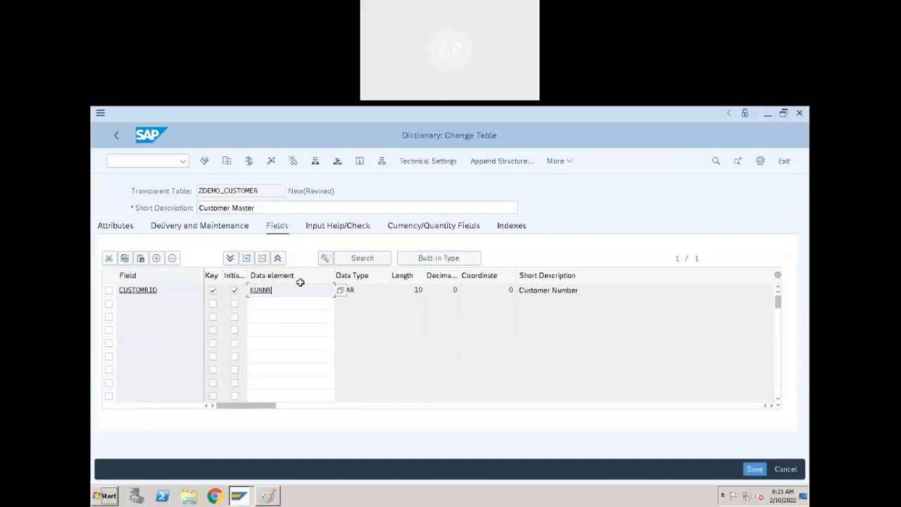
# Remove the data element KUNNR from the CUSTOMRID field of ZDEMO_CUSTOMER.
pyautogui.moveTo(259, 289)
pyautogui.mouseDown()
pyautogui.moveTo(189, 289)
pyautogui.moveTo(250, 298)
pyautogui.mouseUp()
pyautogui.press('BackSpace')
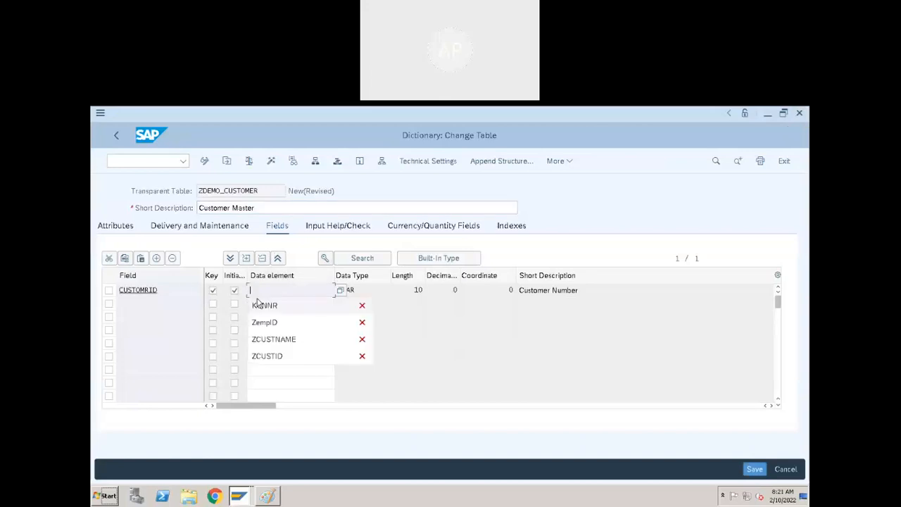
pyautogui.click(321, 304)
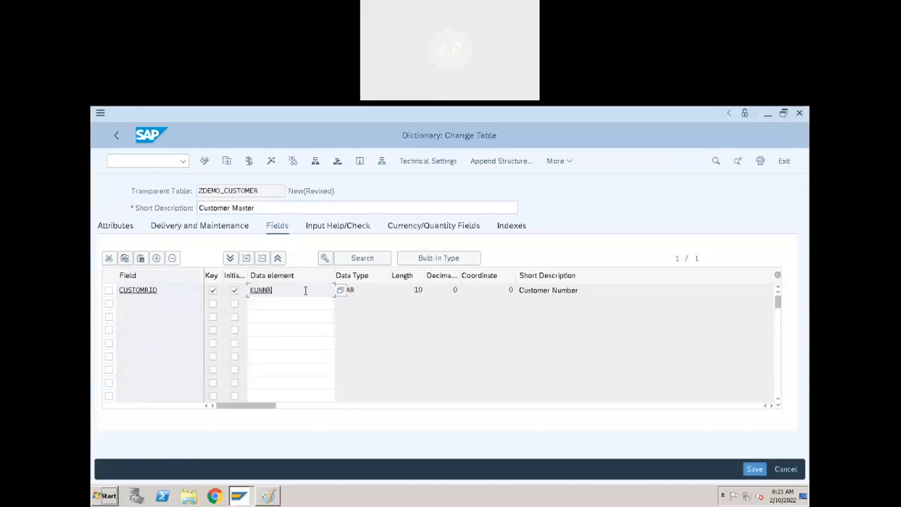
pyautogui.press('BackSpace')
pyautogui.press('BackSpace')
pyautogui.press('BackSpace')
pyautogui.press('BackSpace')
pyautogui.press('BackSpace')
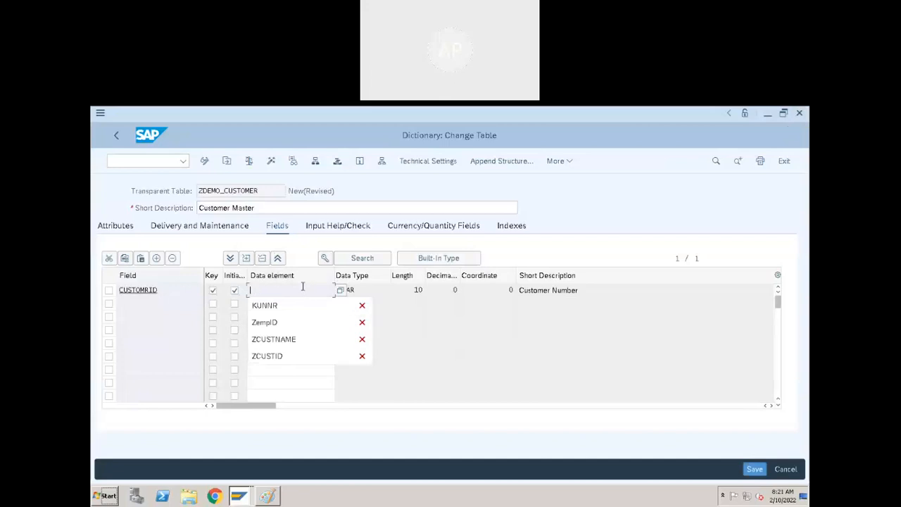
pyautogui.click(302, 287)
pyautogui.press('Return')
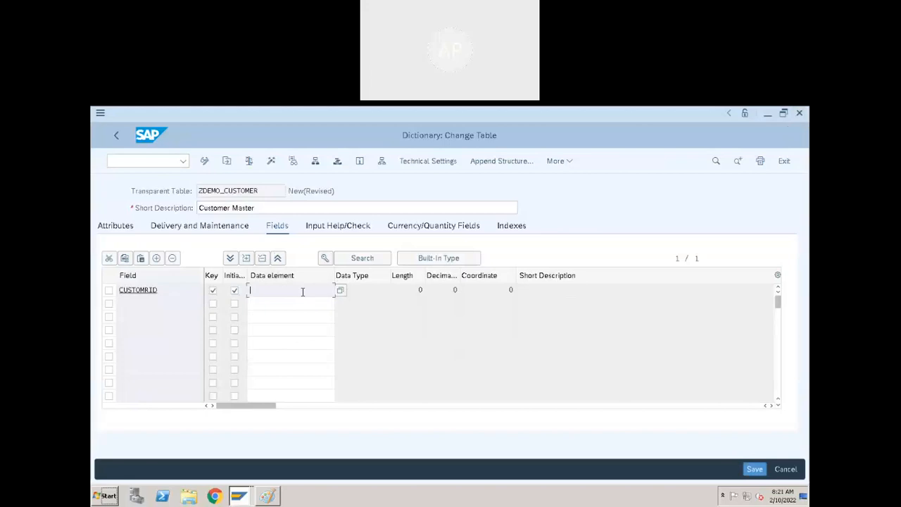
# Open the ABAP Dictionary in a new session with /ose11 and review the data element and domain notes in Paint.
pyautogui.click(164, 161)
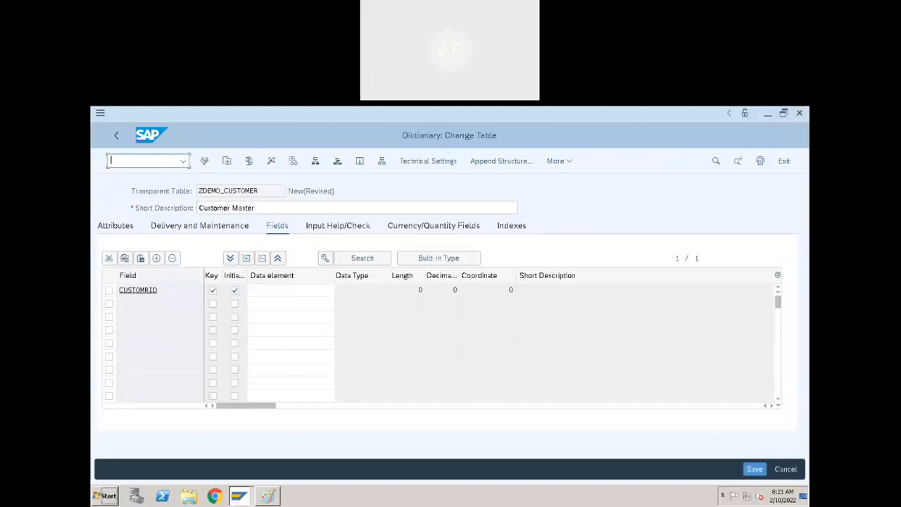
pyautogui.write('/ose11')
pyautogui.press('Return')
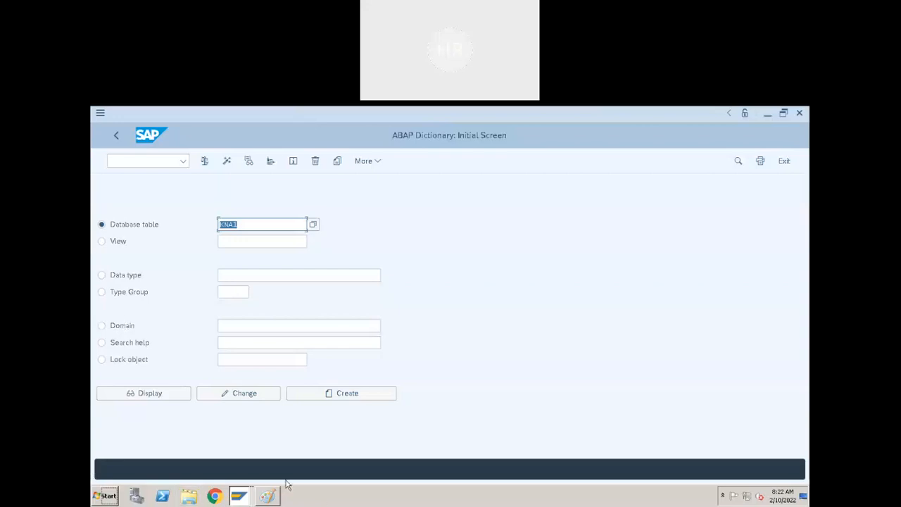
pyautogui.click(268, 496)
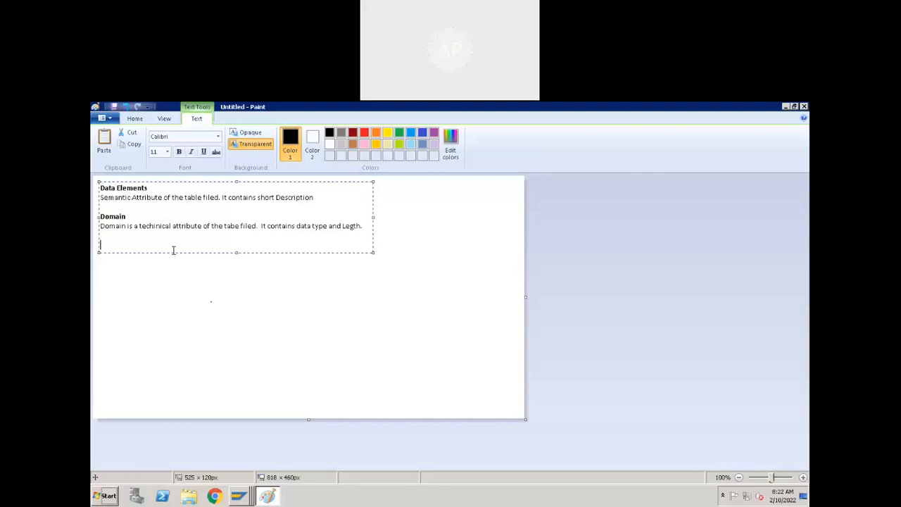
pyautogui.hotkey('alt', 'Tab')
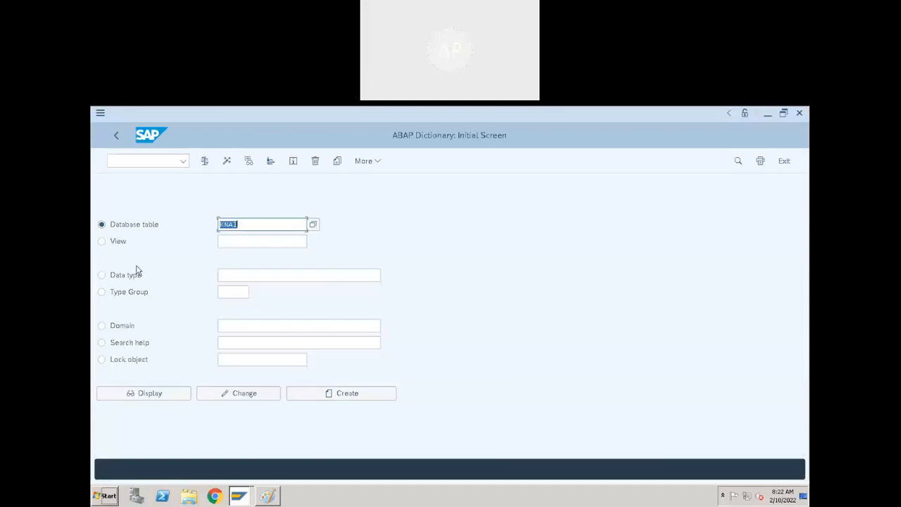
# Try to create a domain named ZCUSTID in the ABAP Dictionary.
pyautogui.click(117, 277)
pyautogui.click(130, 326)
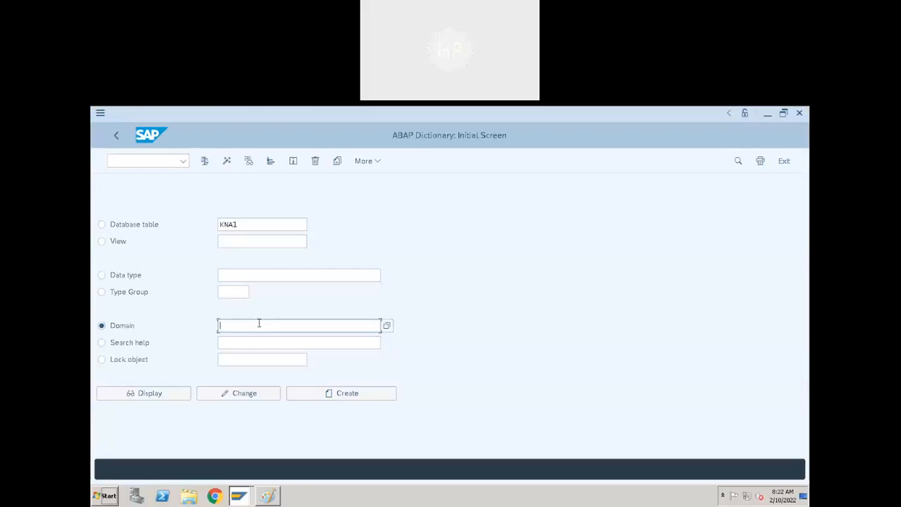
pyautogui.write('Z')
pyautogui.write('CUSTID')
pyautogui.click(333, 395)
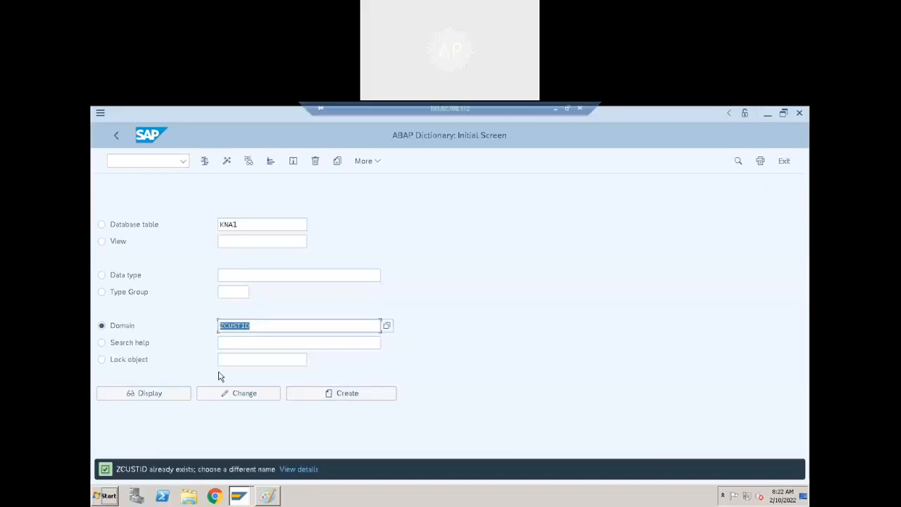
# Shorten the domain name to ZCUID and create the domain.
pyautogui.click(250, 327)
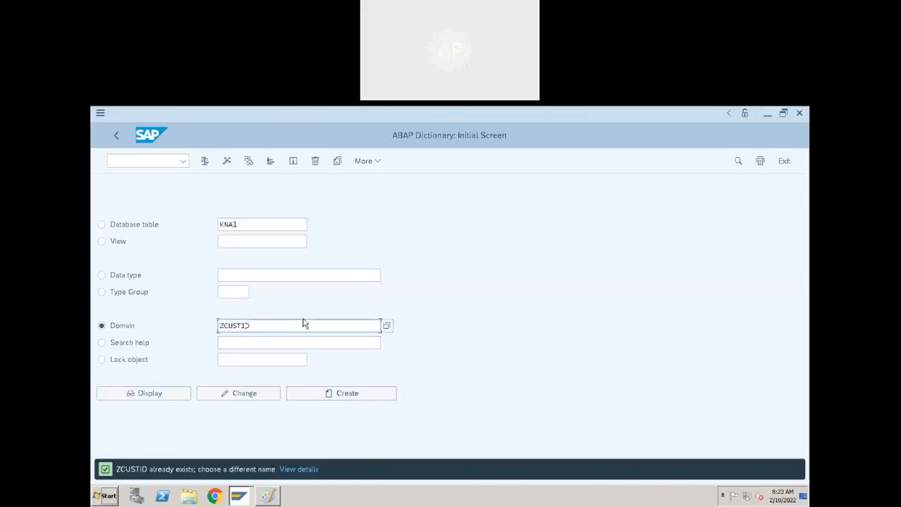
pyautogui.press('BackSpace')
pyautogui.press('BackSpace')
pyautogui.click(342, 395)
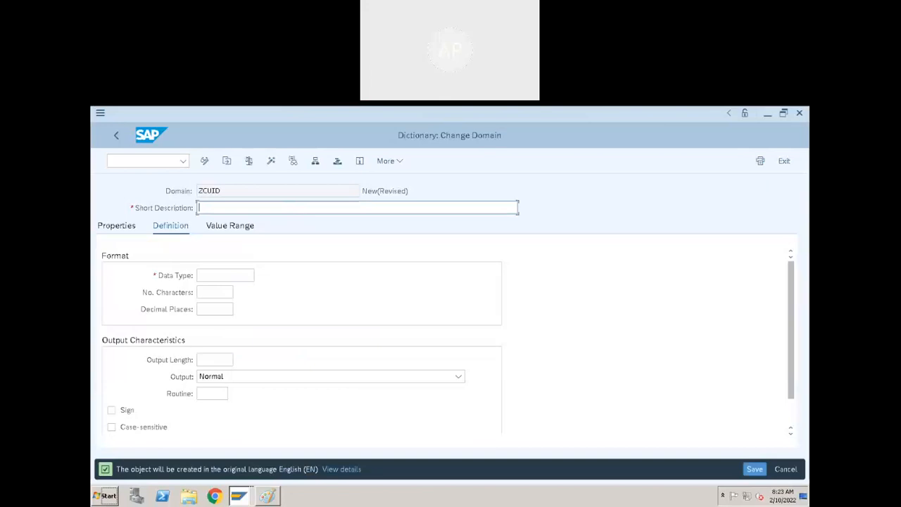
# Enter Customer Id as the short description of the domain ZCUID.
pyautogui.write('Customer Id')
pyautogui.moveTo(249, 207); pyautogui.dragTo(178, 212)
pyautogui.click(204, 208)
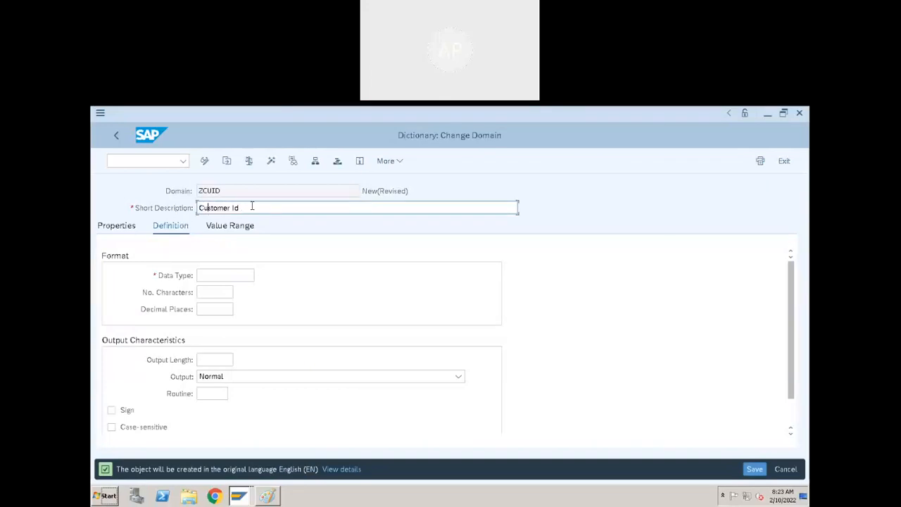
pyautogui.moveTo(261, 210); pyautogui.dragTo(188, 209)
pyautogui.click(239, 208)
# Set the format of the domain ZCUID to data type CHAR with 10 characters.
pyautogui.click(218, 276)
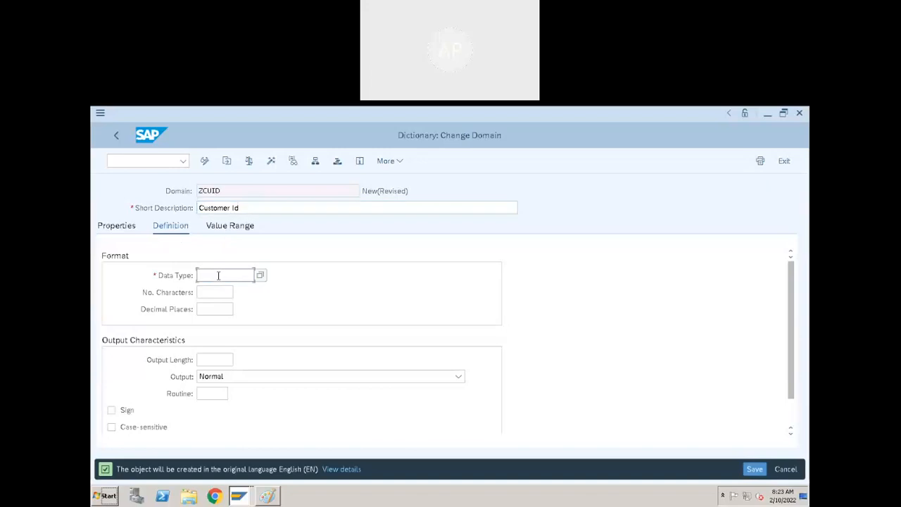
pyautogui.write('CHAR')
pyautogui.click(227, 292)
pyautogui.write('10')
pyautogui.click(313, 262)
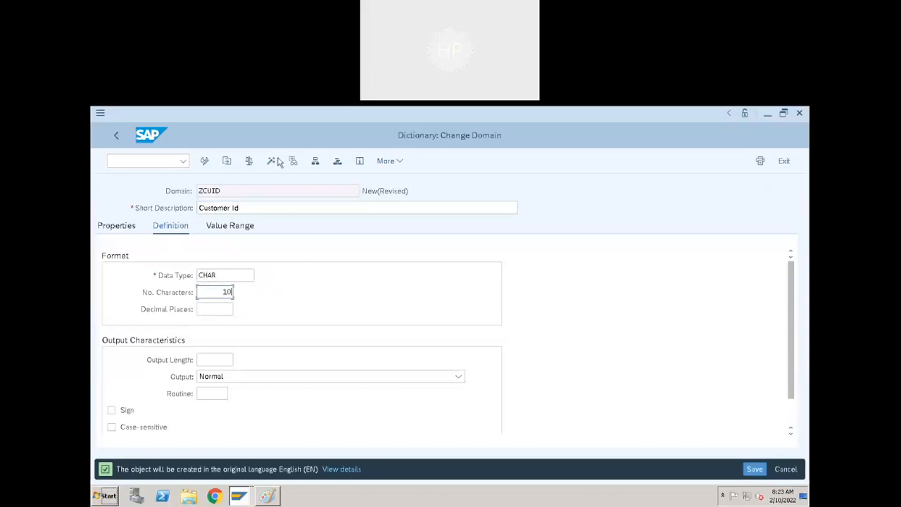
# Check the domain ZCUID, save it as a local object and activate it.
pyautogui.click(249, 163)
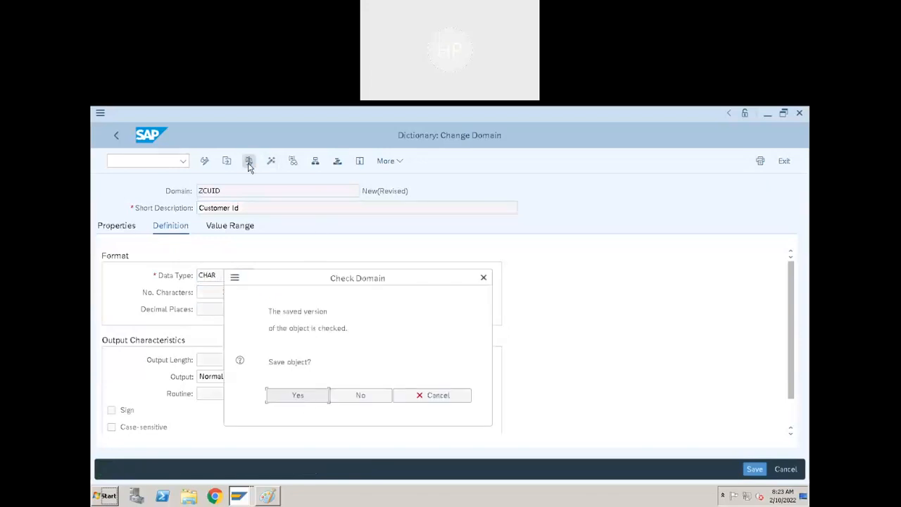
pyautogui.click(318, 396)
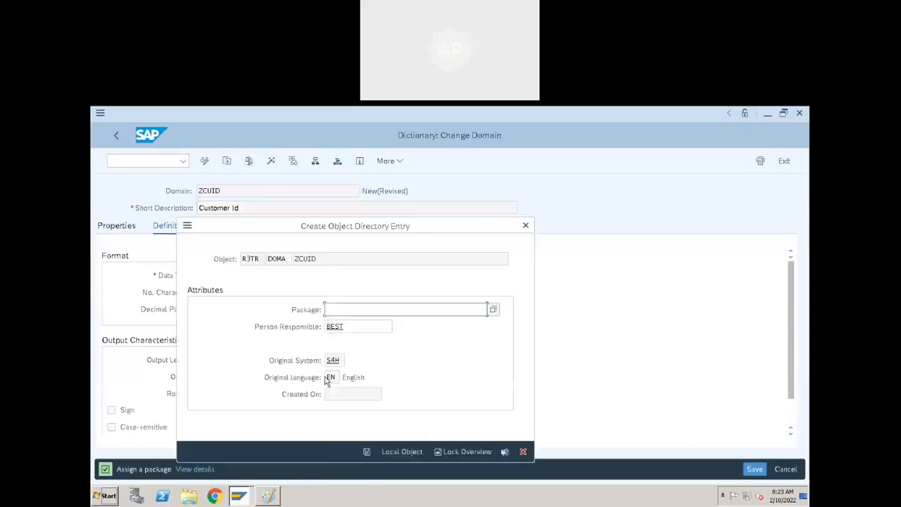
pyautogui.click(392, 452)
pyautogui.click(269, 163)
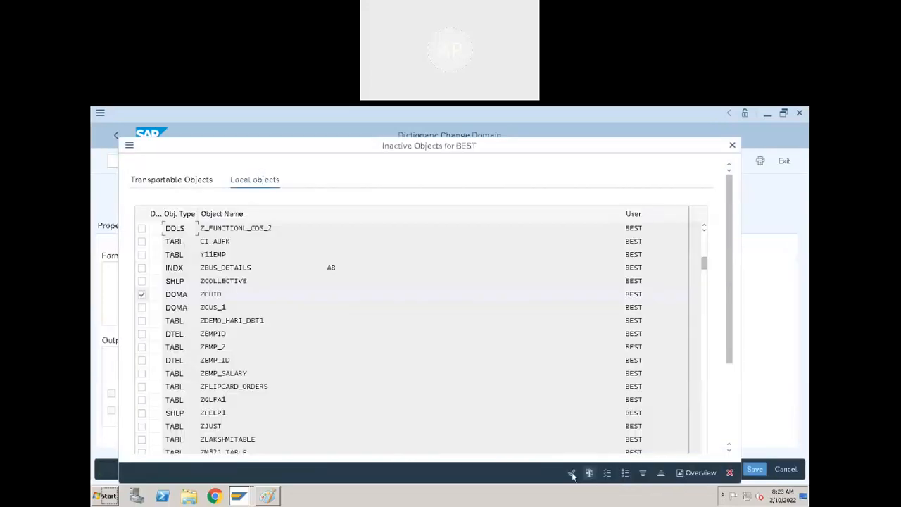
pyautogui.click(571, 472)
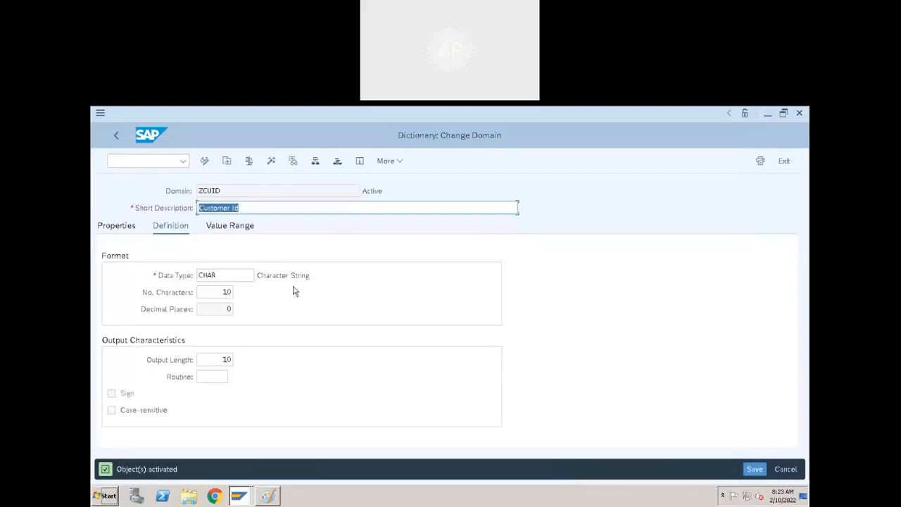
# Return to the ABAP Dictionary initial screen and create a data element named ZCUID.
pyautogui.moveTo(245, 192); pyautogui.dragTo(155, 193)
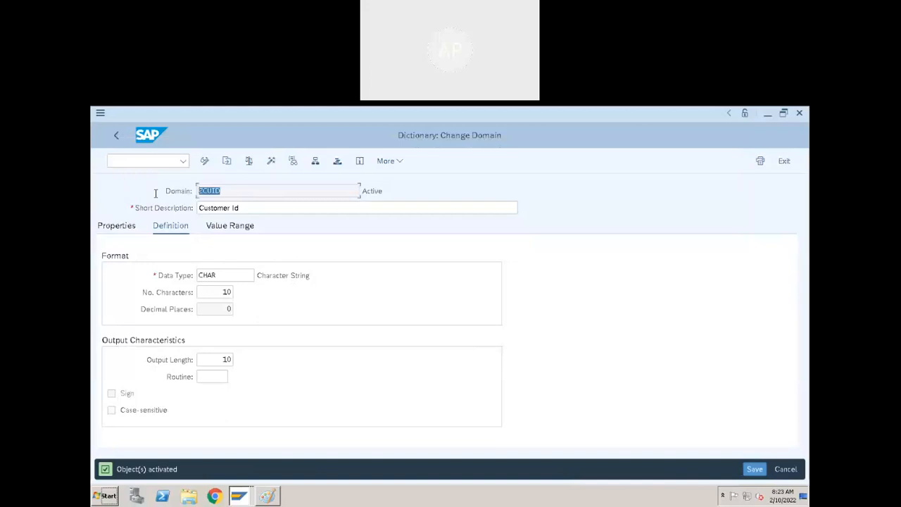
pyautogui.hotkey('ctrl', 'c')
pyautogui.click(116, 135)
pyautogui.click(139, 278)
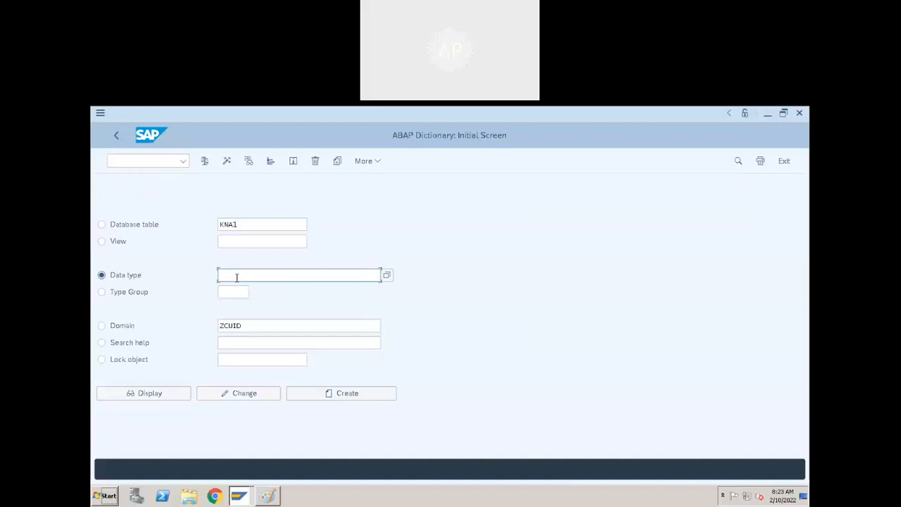
pyautogui.write('ZCUID')
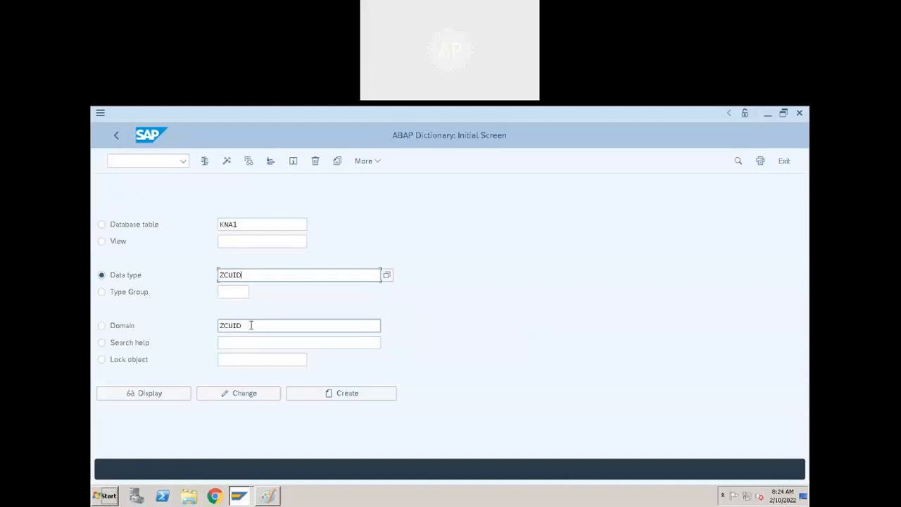
pyautogui.click(314, 394)
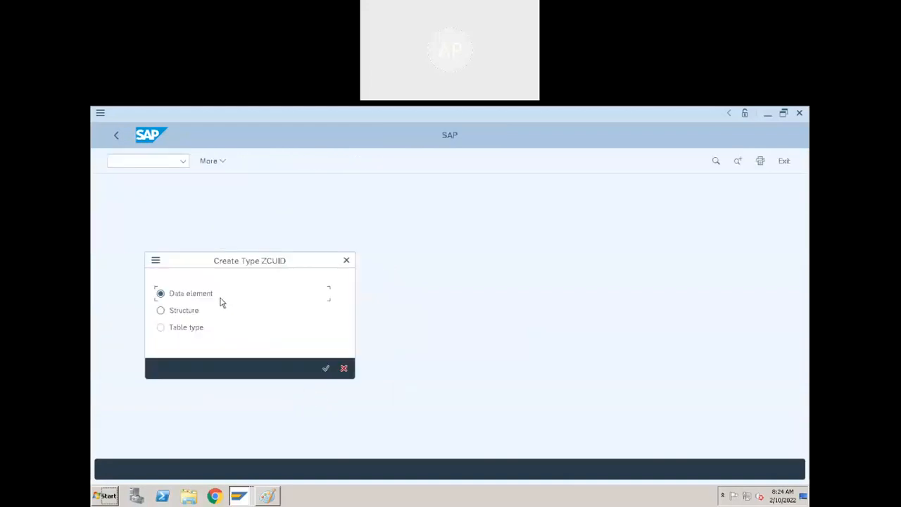
pyautogui.moveTo(235, 271); pyautogui.dragTo(288, 251)
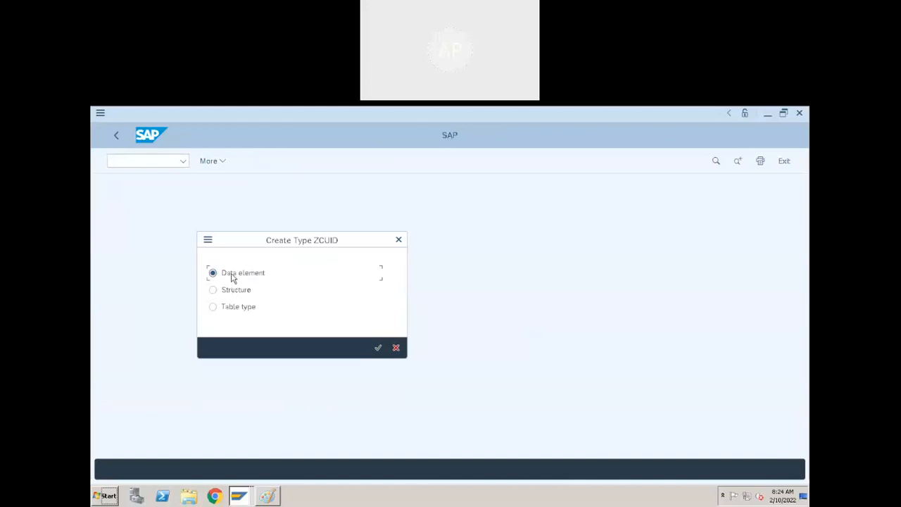
pyautogui.click(378, 349)
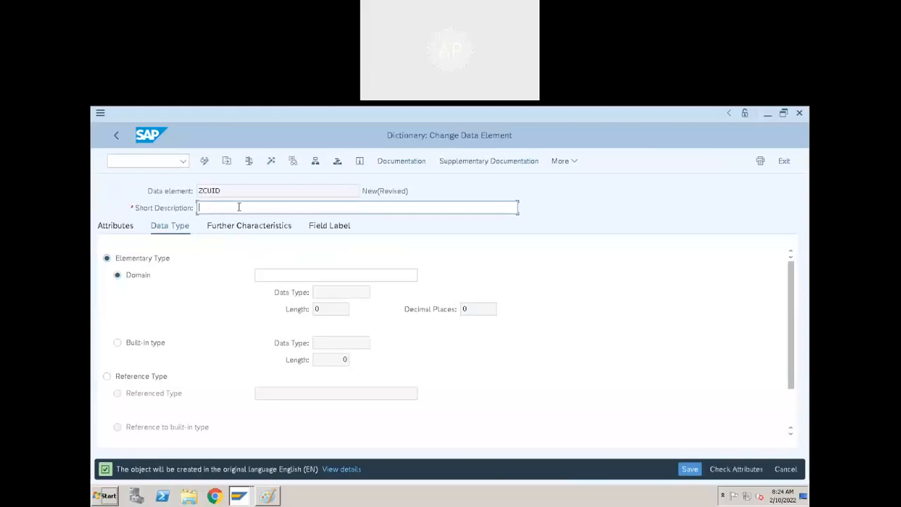
# Give the data element ZCUID the short description Customer Id and assign it the domain ZCUID.
pyautogui.write('Customer Id')
pyautogui.click(275, 275)
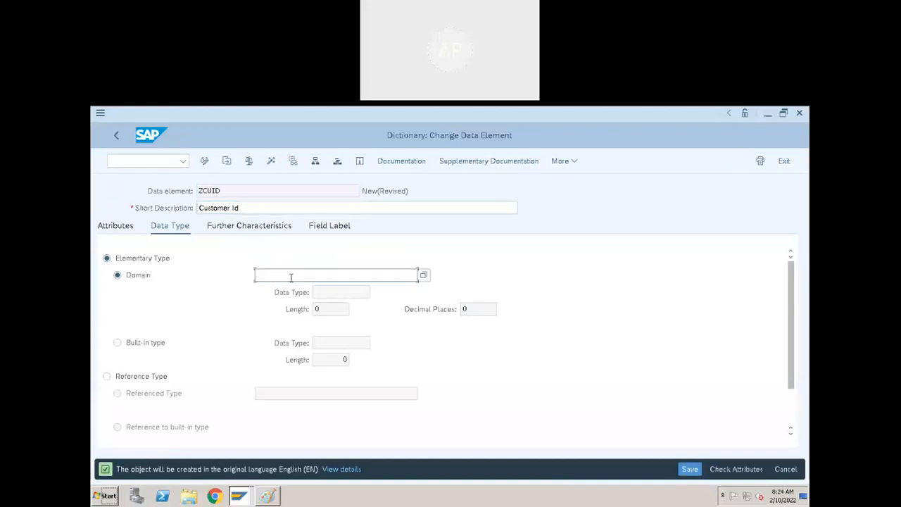
pyautogui.write('ZCU')
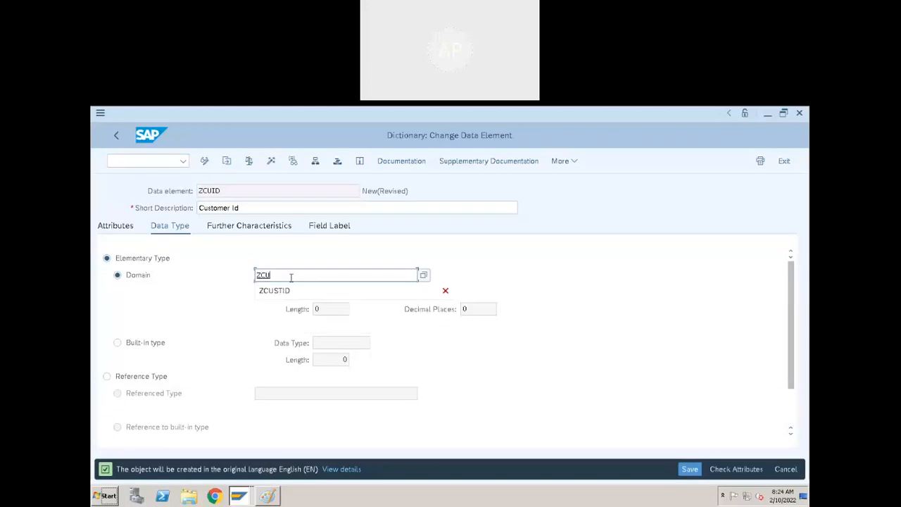
pyautogui.write('ID')
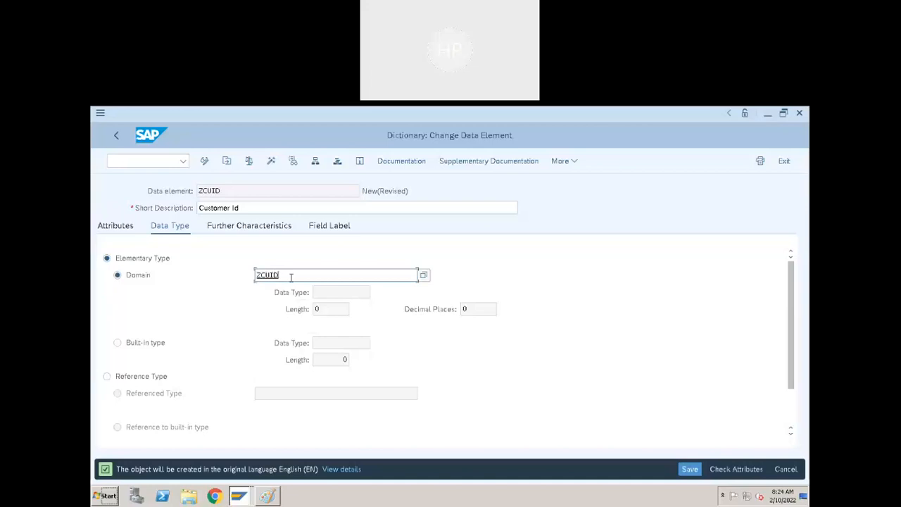
pyautogui.press('Return')
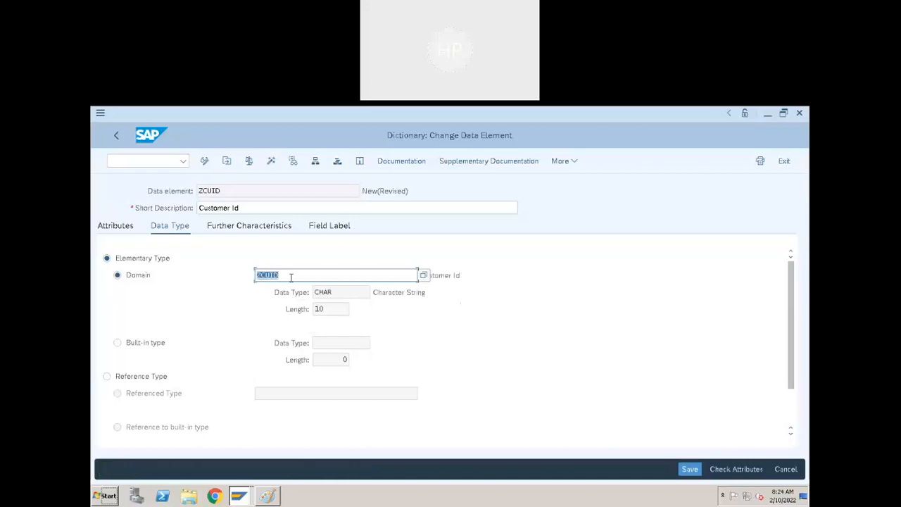
pyautogui.click(308, 274)
# Save the data element ZCUID in package $TMP and proceed to its field labels.
pyautogui.hotkey('ctrl', 's')
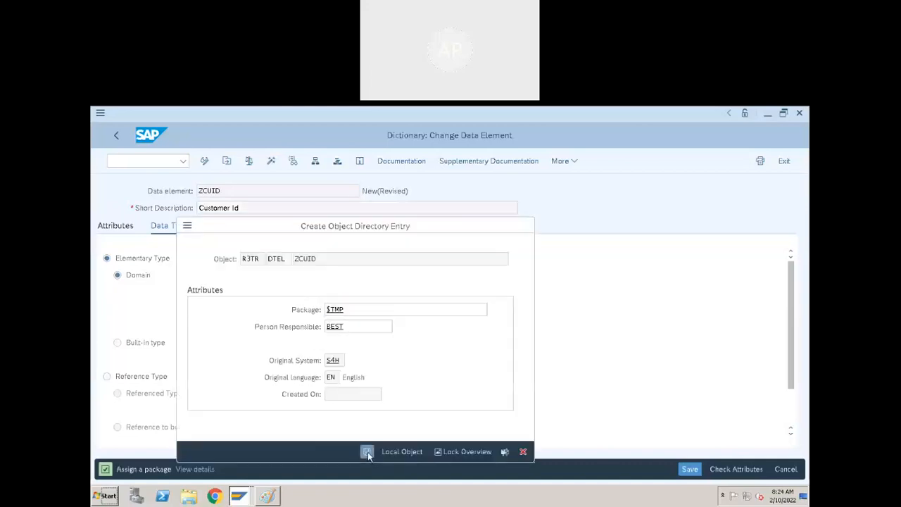
pyautogui.click(367, 451)
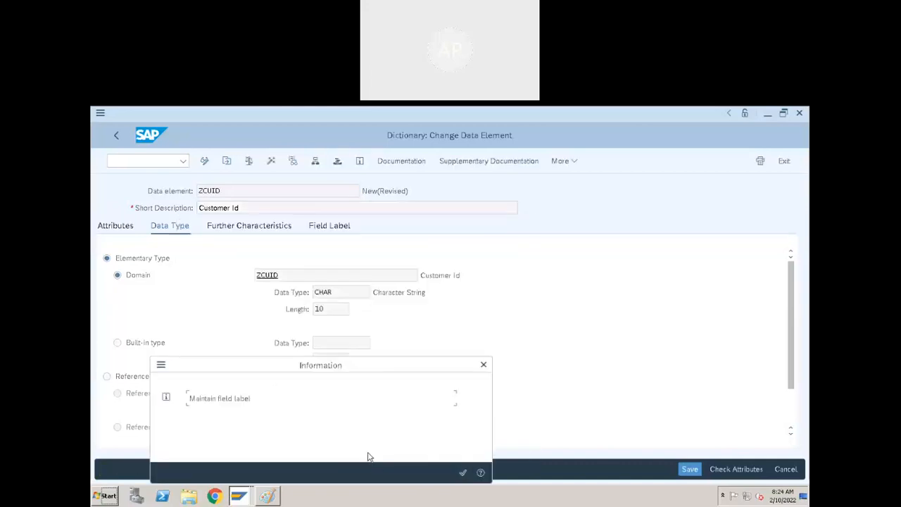
pyautogui.click(463, 473)
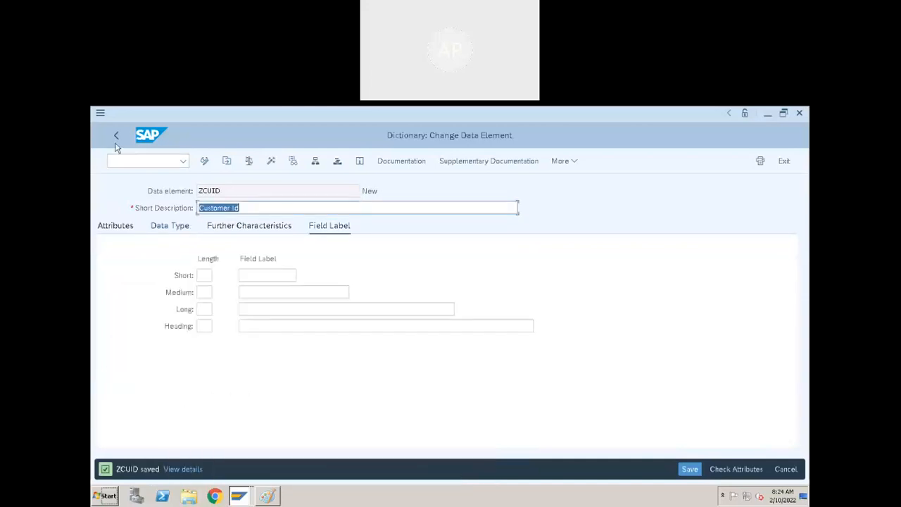
# Enter the field labels of data element ZCUID: short Cust Id, medium Customer Id and long Customer Number.
pyautogui.click(169, 225)
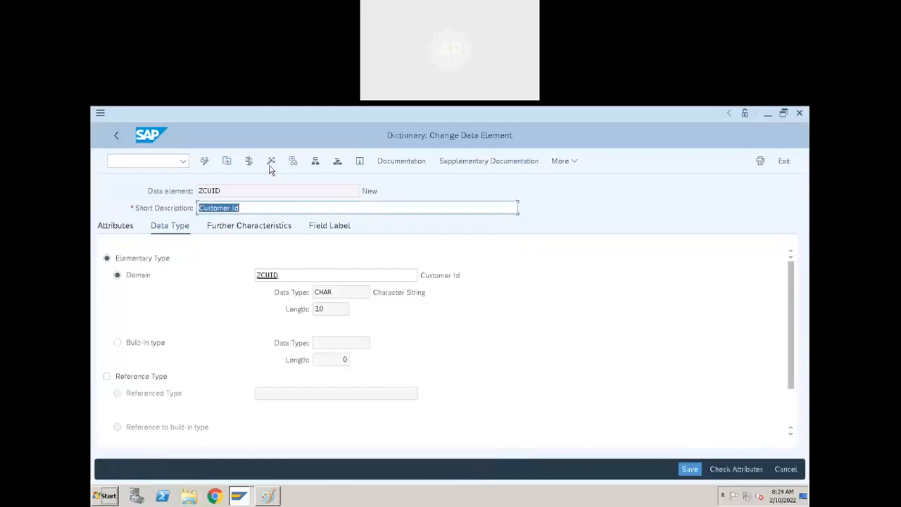
pyautogui.click(332, 228)
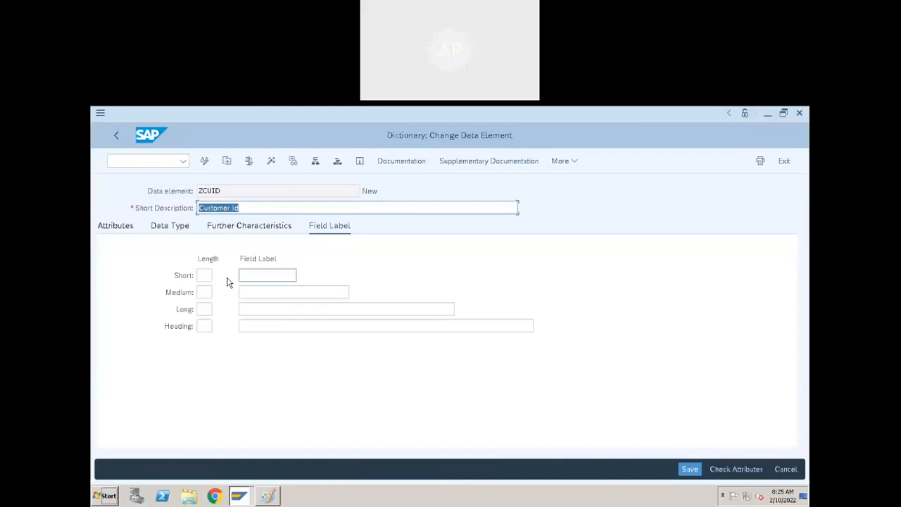
pyautogui.click(263, 279)
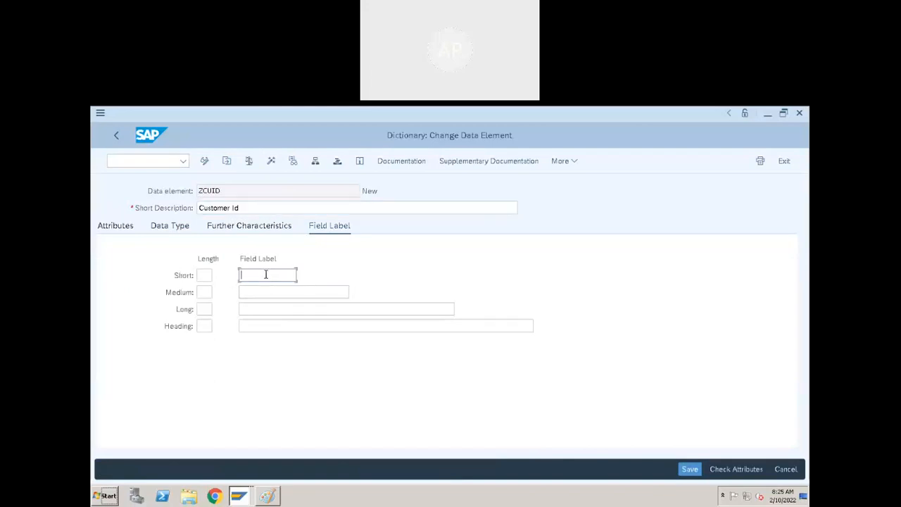
pyautogui.write('Cust Id')
pyautogui.click(272, 292)
pyautogui.write('C')
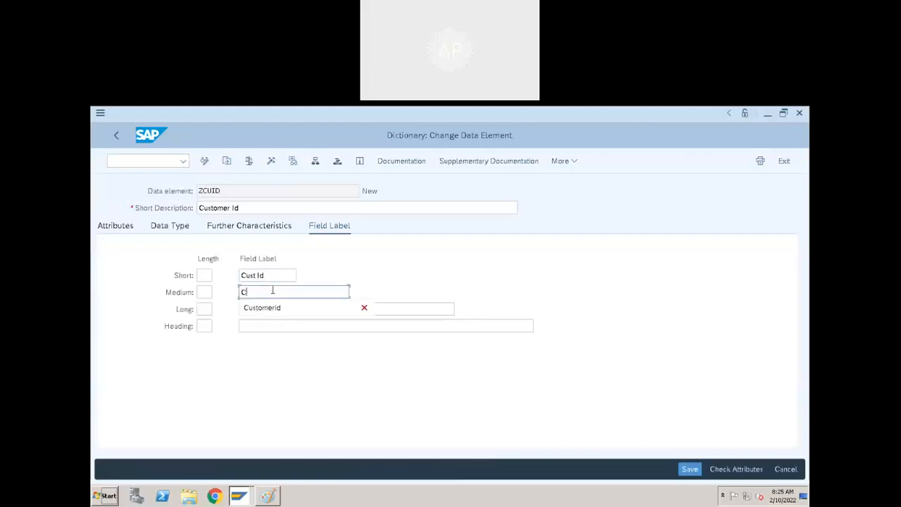
pyautogui.write('ustomer Id')
pyautogui.click(296, 309)
pyautogui.write('Cu')
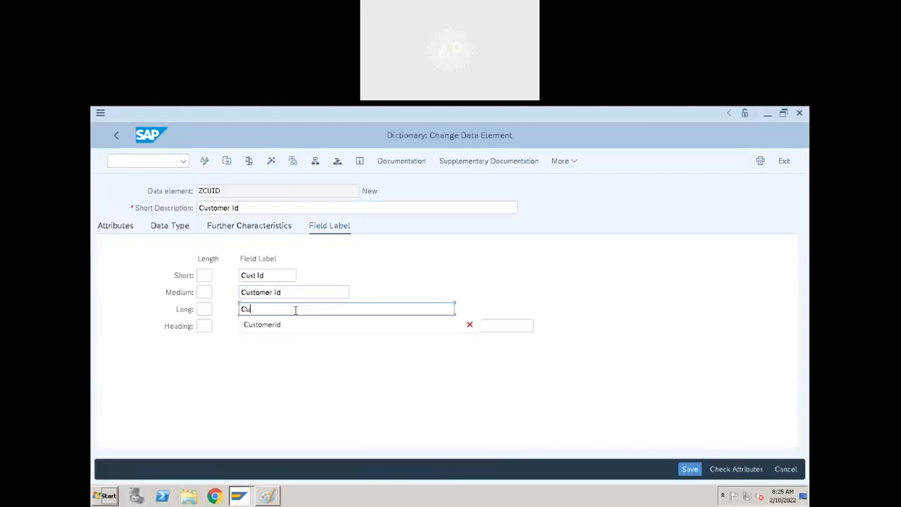
pyautogui.write('stomer Number')
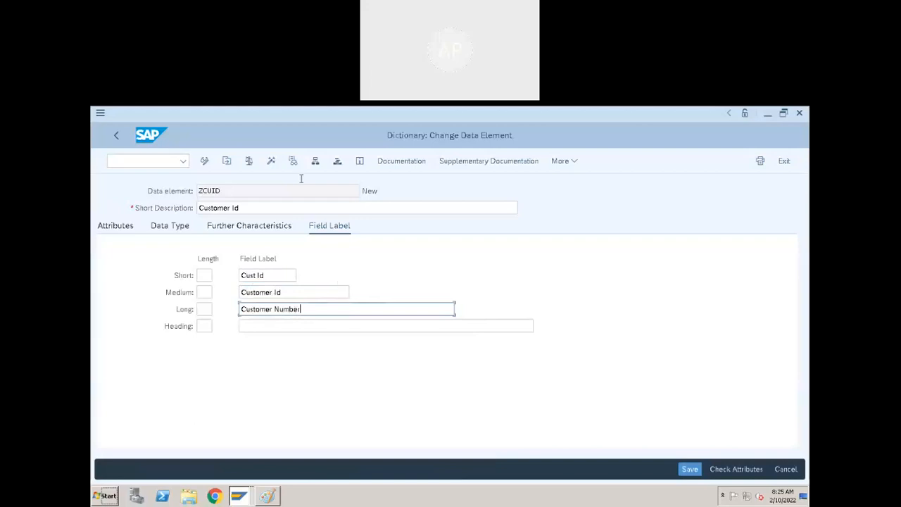
# Check the data element ZCUID, saving its changes, and activate it.
pyautogui.click(176, 229)
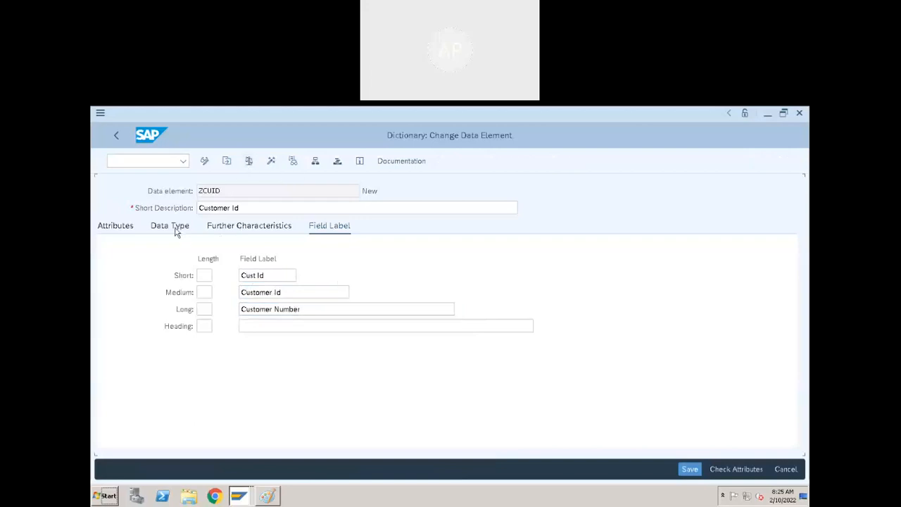
pyautogui.click(249, 161)
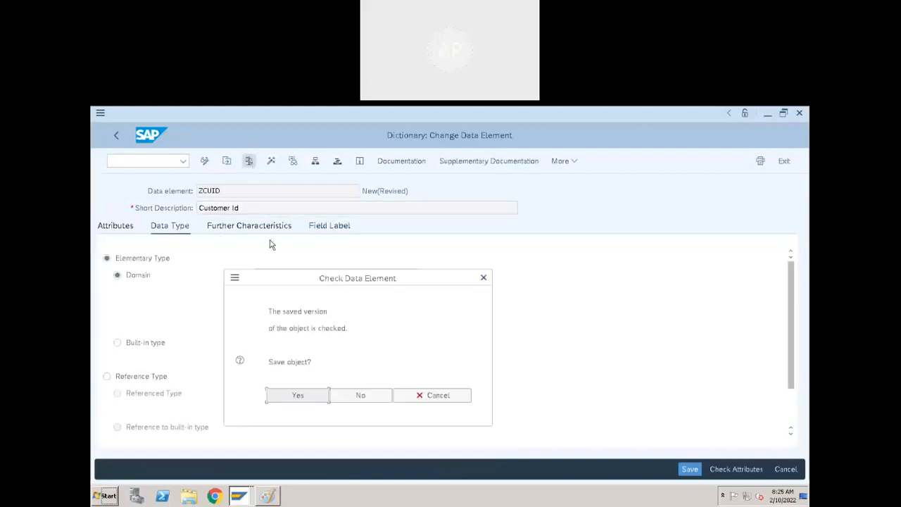
pyautogui.click(297, 395)
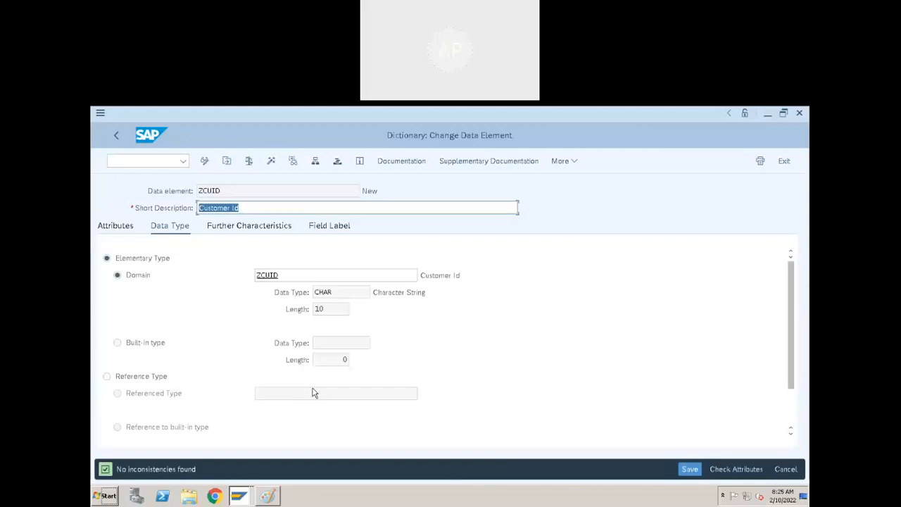
pyautogui.click(271, 160)
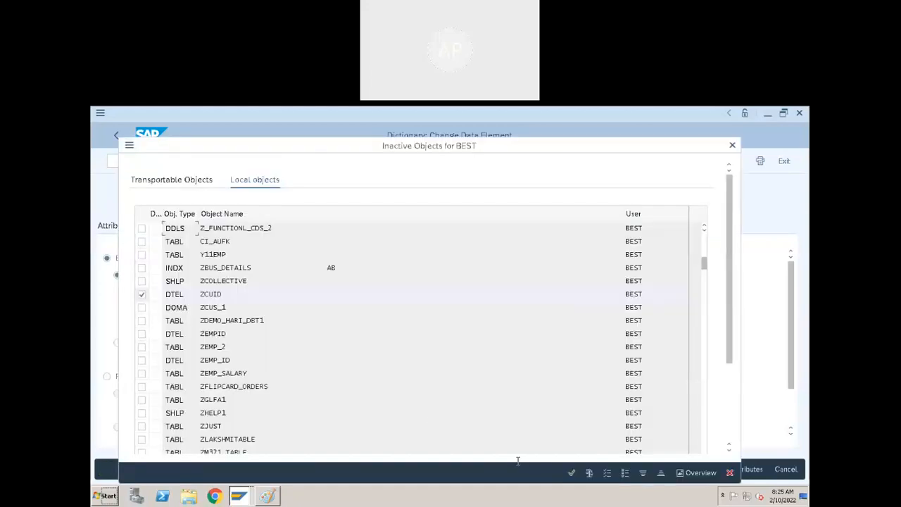
pyautogui.click(572, 472)
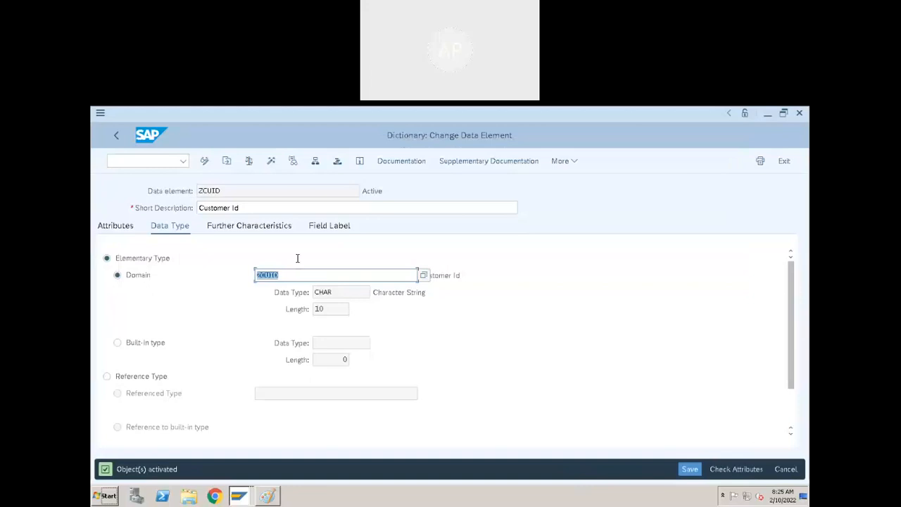
# Copy the data element name ZCUID, close the Display Table session and switch to the session editing table ZDEMO_CUSTOMER.
pyautogui.moveTo(222, 191); pyautogui.dragTo(172, 193)
pyautogui.hotkey('ctrl', 'c')
pyautogui.click(240, 496)
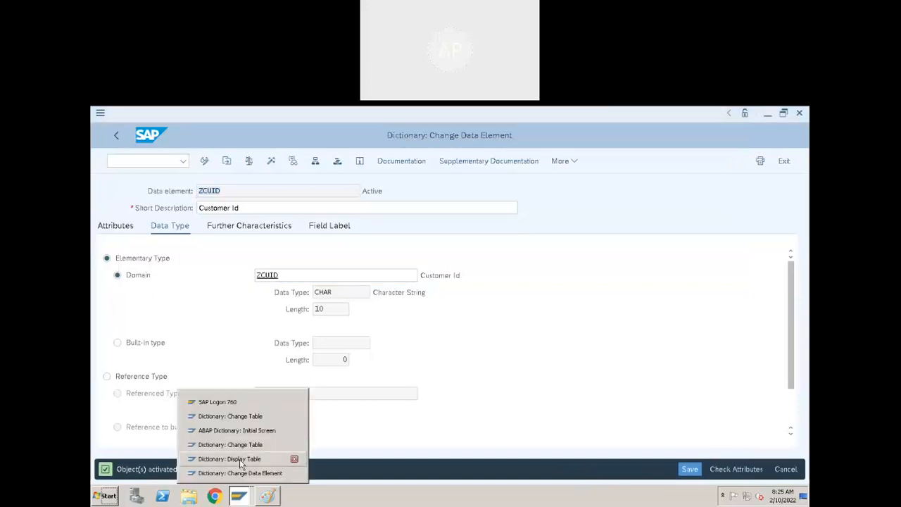
pyautogui.click(239, 458)
pyautogui.click(798, 113)
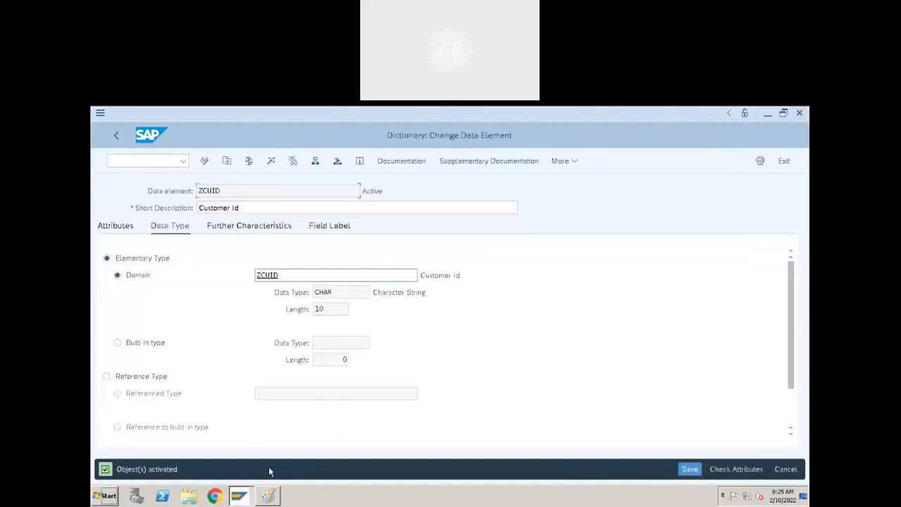
pyautogui.click(239, 496)
pyautogui.click(239, 458)
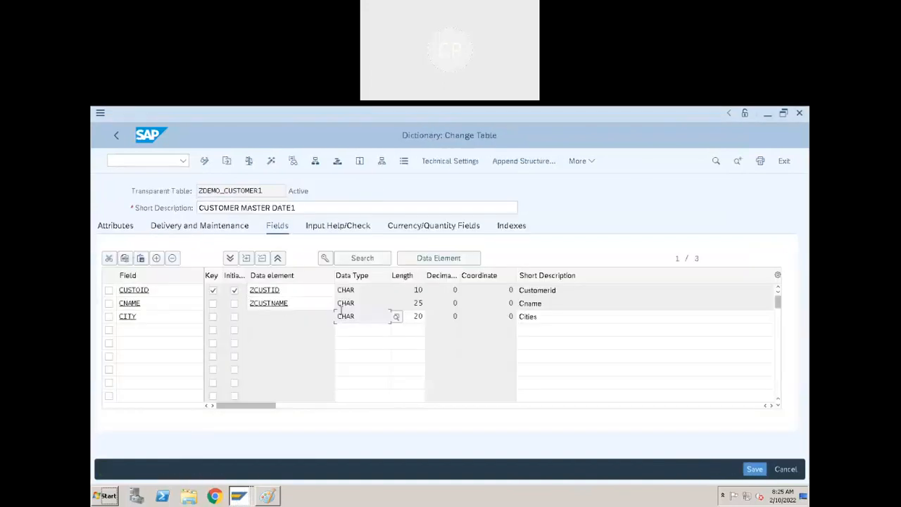
pyautogui.click(239, 496)
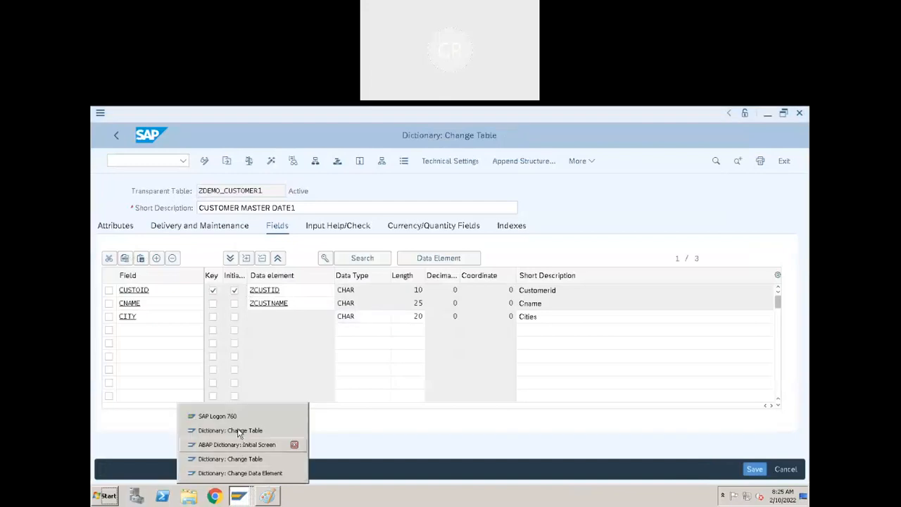
pyautogui.click(239, 445)
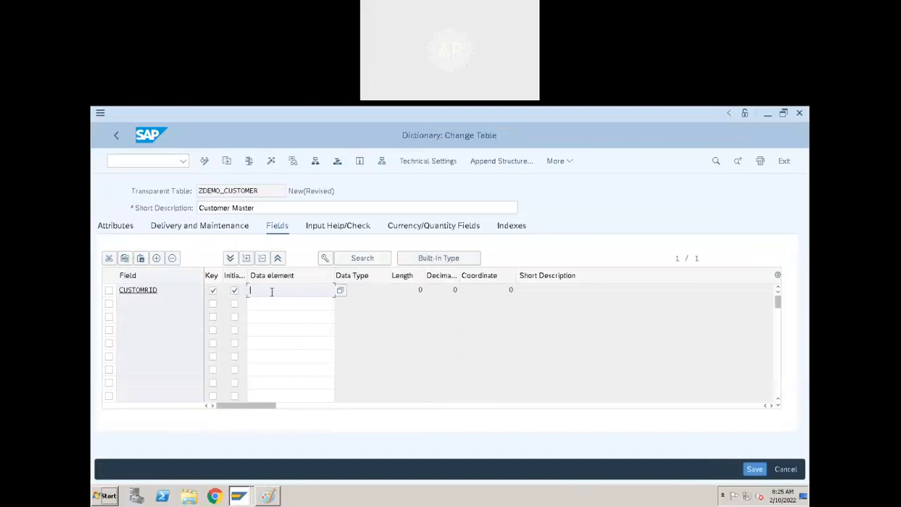
# Assign the data element ZCUID to the CUSTOMRID field.
pyautogui.write('ZCUID')
pyautogui.press('Return')
pyautogui.click(368, 295)
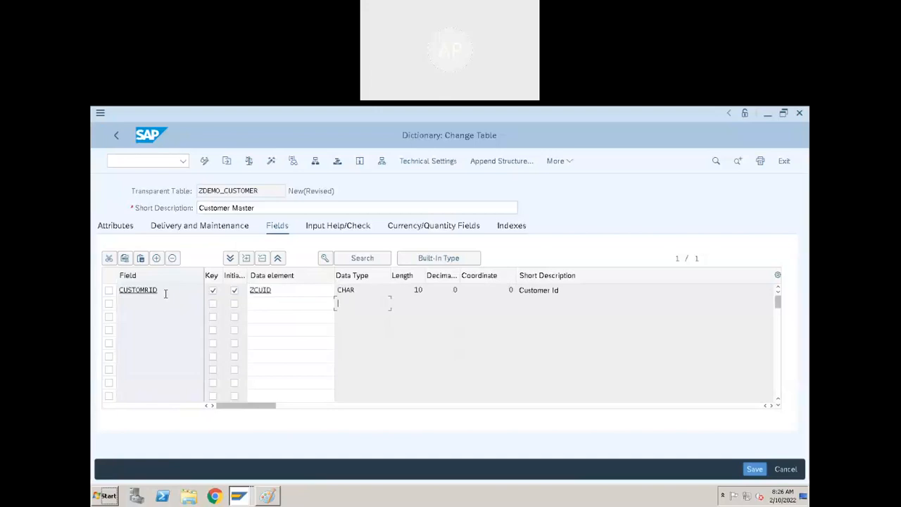
pyautogui.moveTo(166, 293); pyautogui.dragTo(99, 301)
pyautogui.click(171, 289)
# Save table ZDEMO_CUSTOMER and define its technical settings with data class APPL0 and size category 0.
pyautogui.click(428, 159)
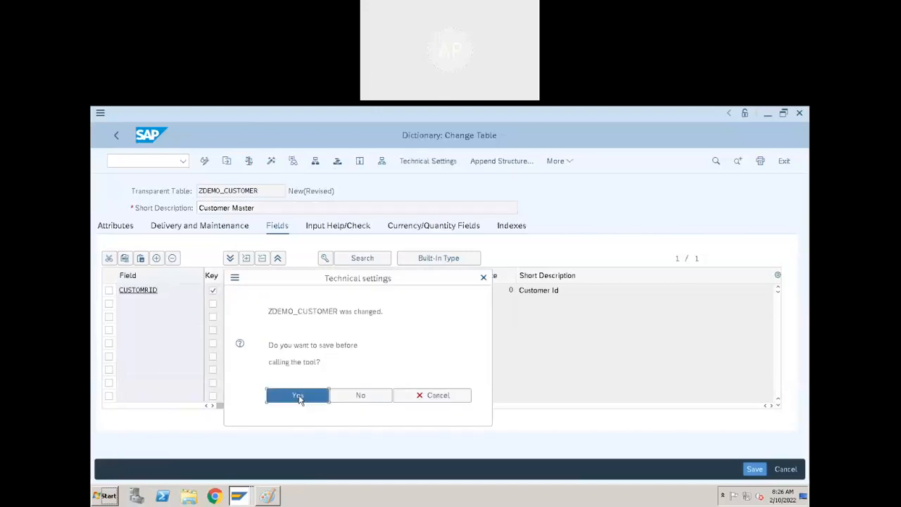
pyautogui.click(298, 396)
pyautogui.click(366, 452)
pyautogui.click(463, 472)
pyautogui.click(226, 327)
pyautogui.click(221, 345)
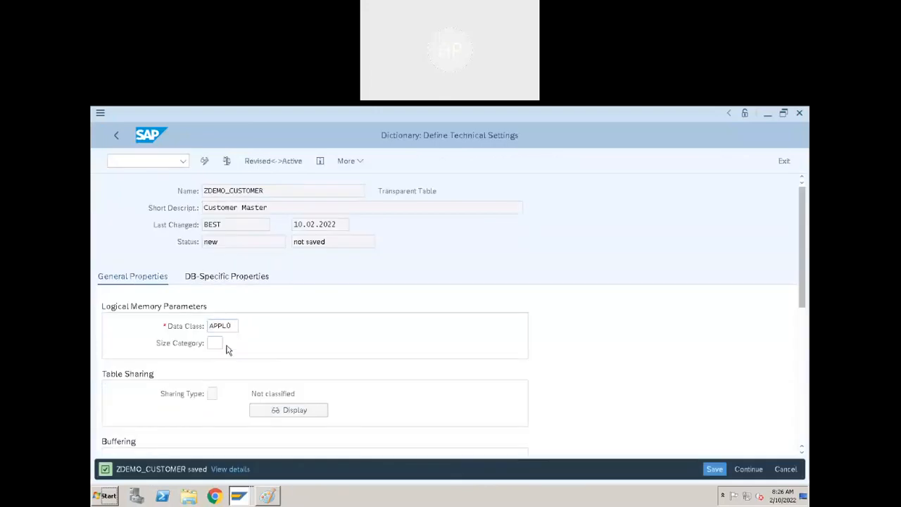
pyautogui.click(226, 348)
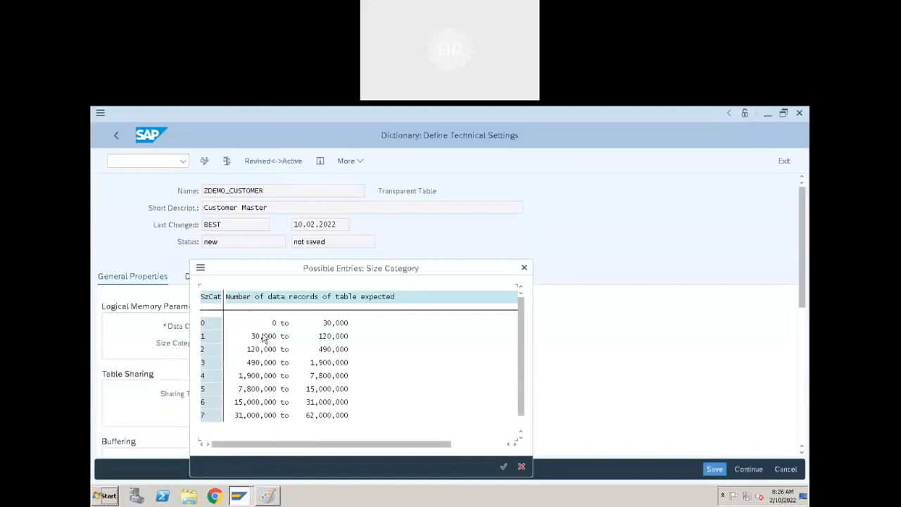
pyautogui.click(340, 324)
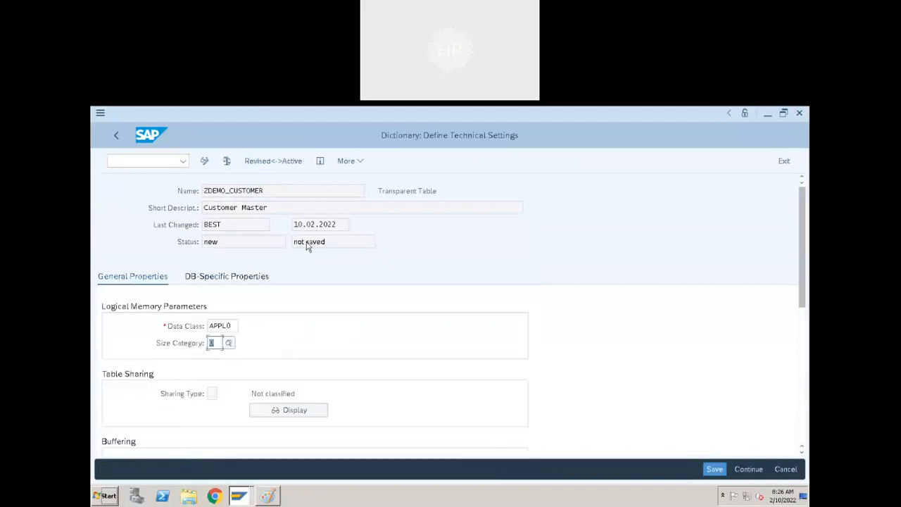
pyautogui.click(227, 161)
pyautogui.click(118, 137)
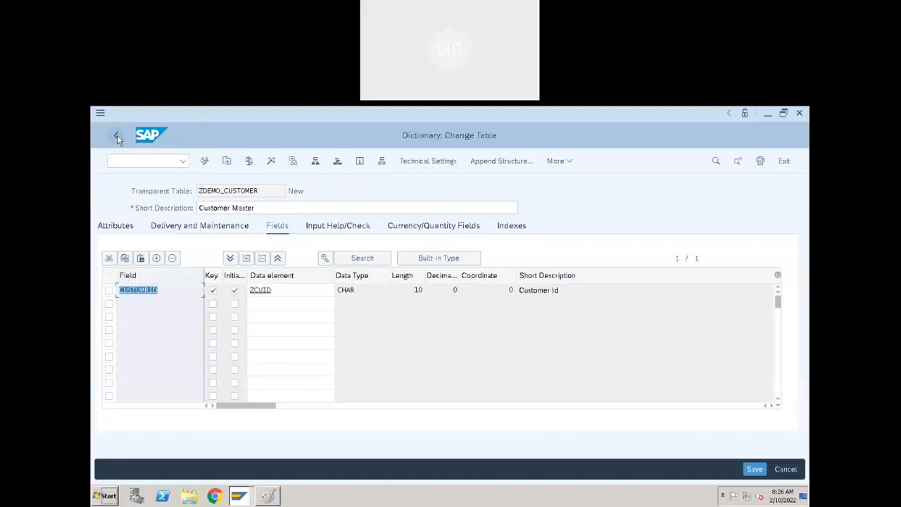
# Activate the table ZDEMO_CUSTOMER without displaying the activation log.
pyautogui.click(139, 300)
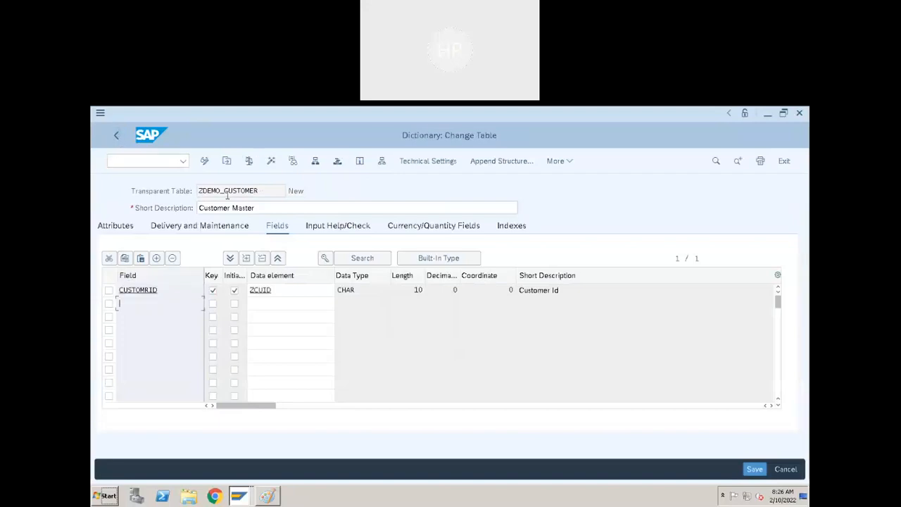
pyautogui.click(271, 162)
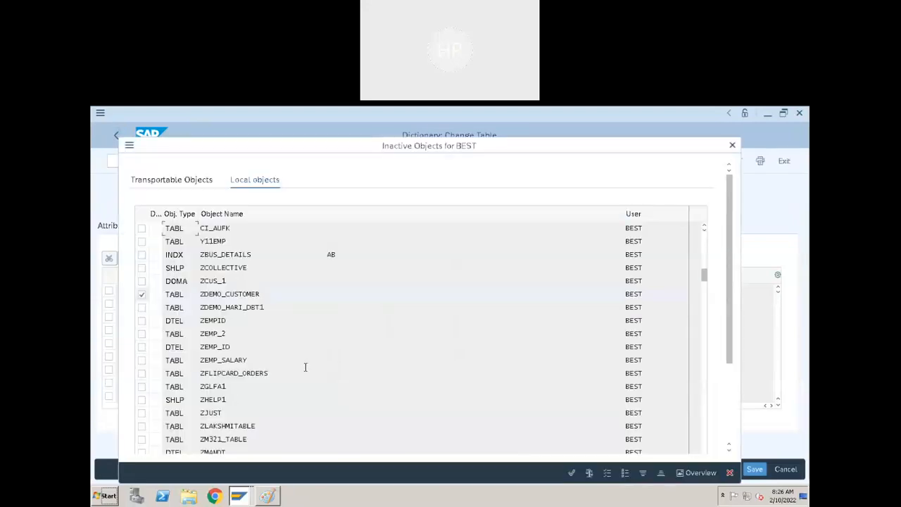
pyautogui.click(571, 473)
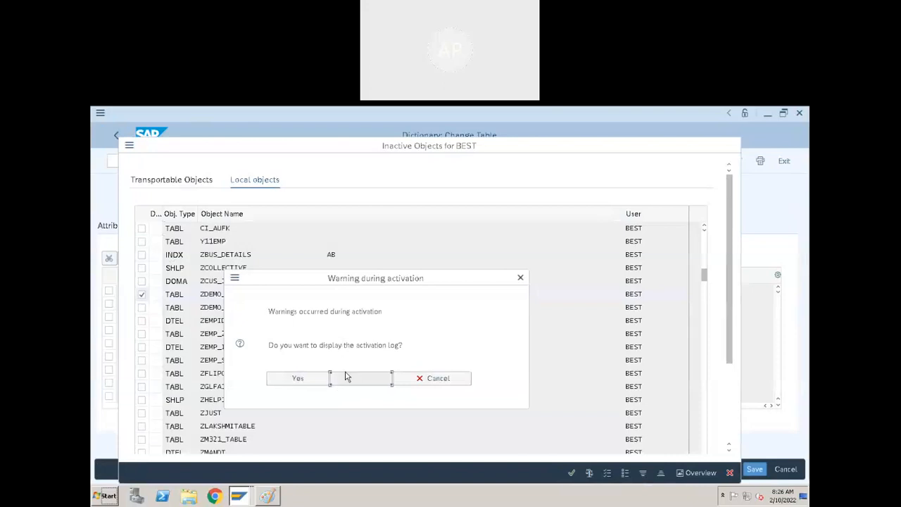
pyautogui.click(353, 382)
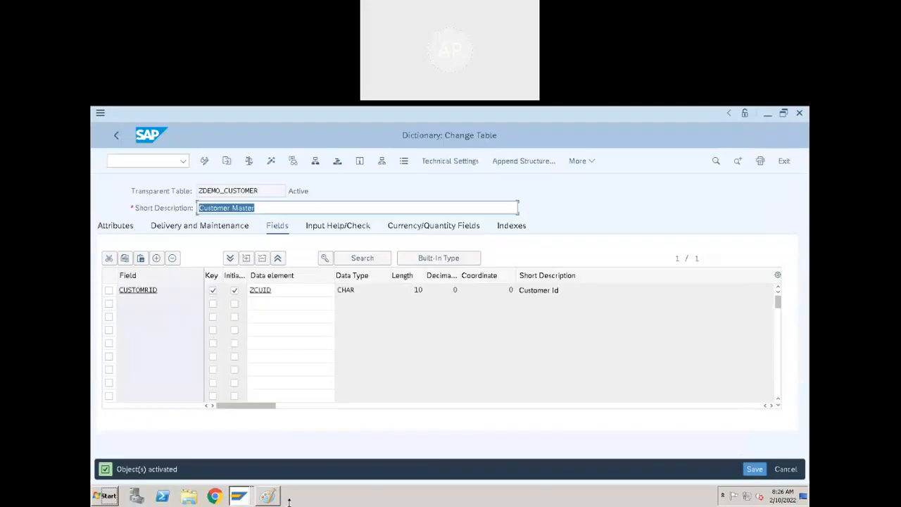
# Close the spare ABAP Dictionary initial screen session and return to table ZDEMO_CUSTOMER.
pyautogui.click(243, 499)
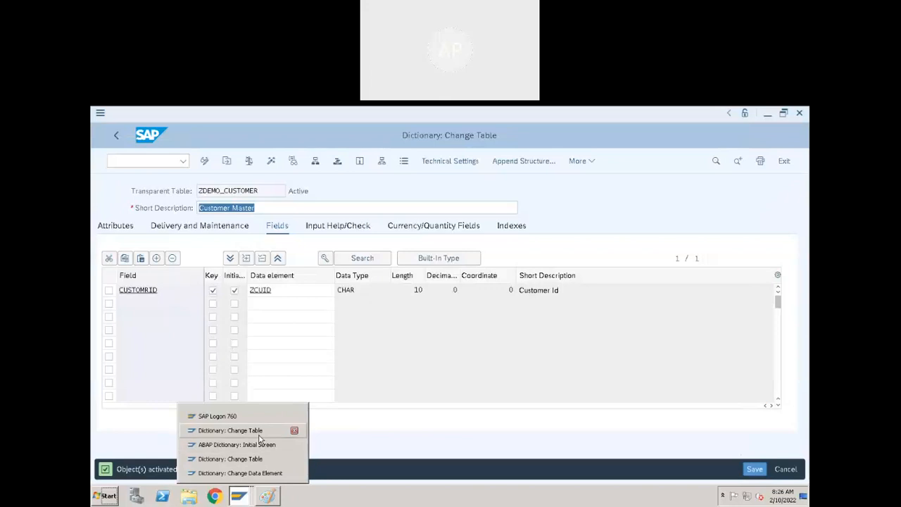
pyautogui.click(255, 448)
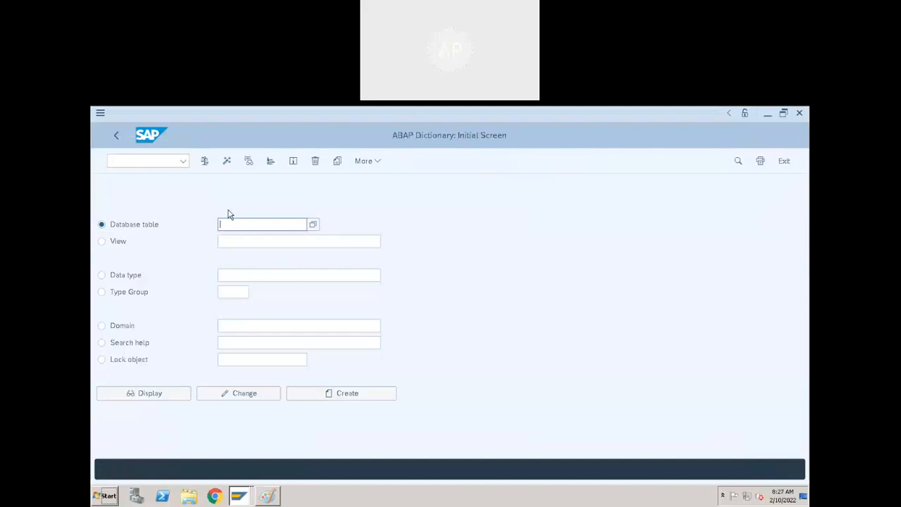
pyautogui.hotkey('alt', 'Tab')
pyautogui.hotkey('alt', 'Tab')
pyautogui.click(798, 113)
pyautogui.click(224, 365)
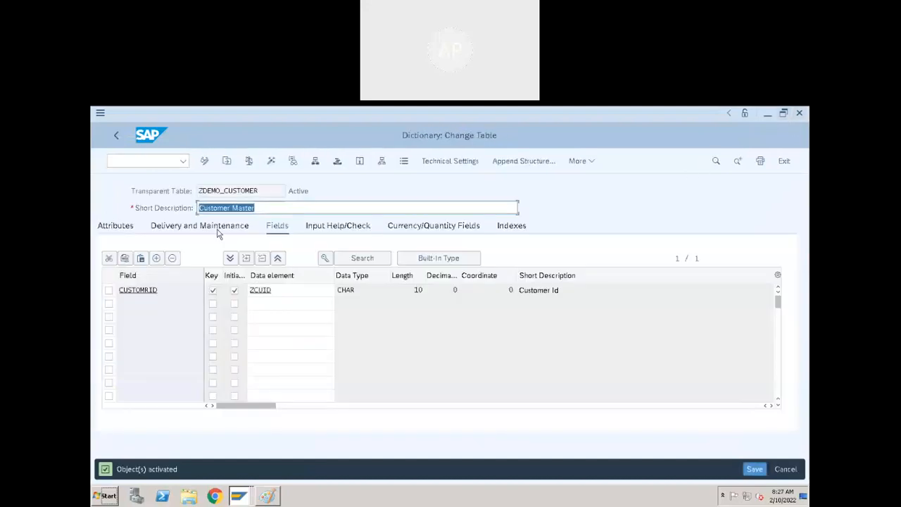
# Open transaction SE11 in a new session.
pyautogui.click(164, 161)
pyautogui.write('/o')
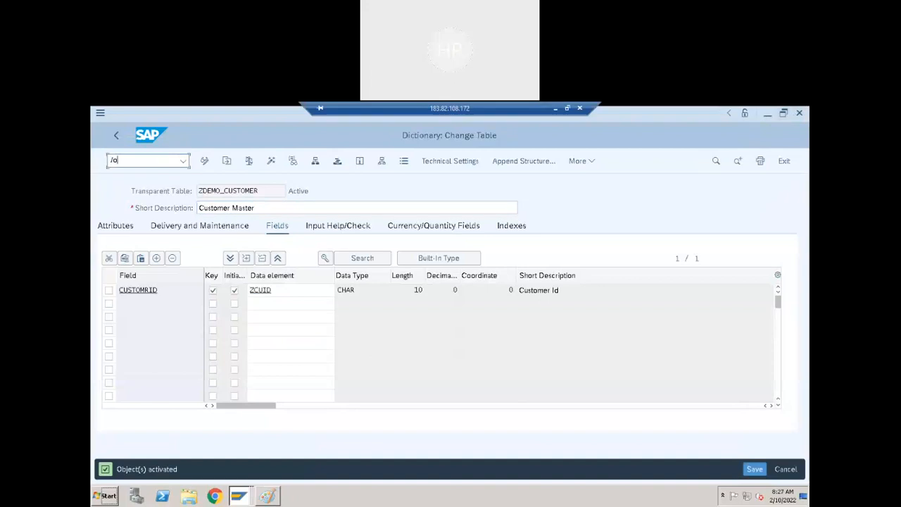
pyautogui.write('se11')
pyautogui.press('Return')
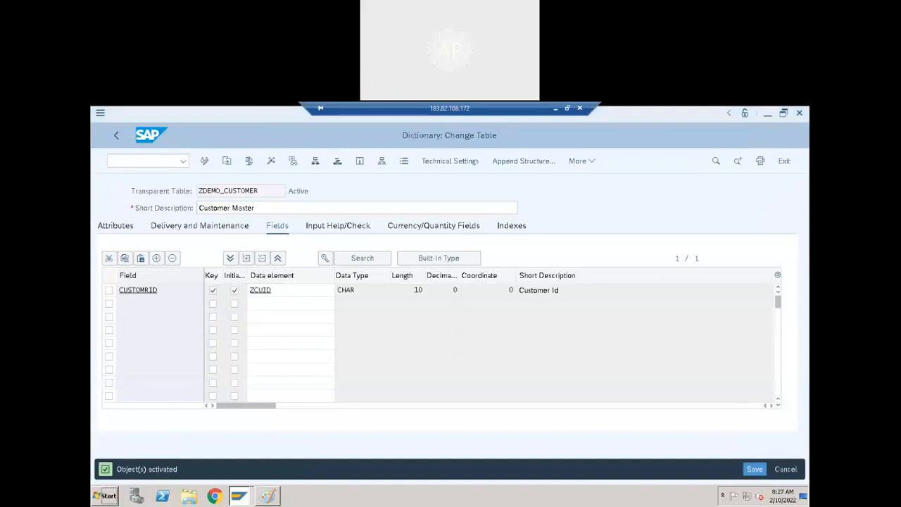
# Create a database table named ZDEMO_CUST from the ABAP Dictionary initial screen.
pyautogui.click(140, 228)
pyautogui.click(294, 224)
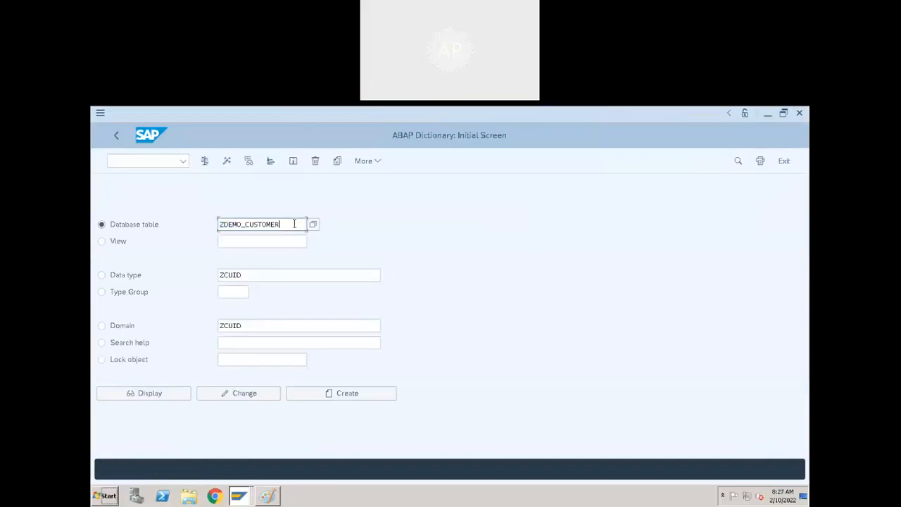
pyautogui.press('BackSpace')
pyautogui.press('BackSpace')
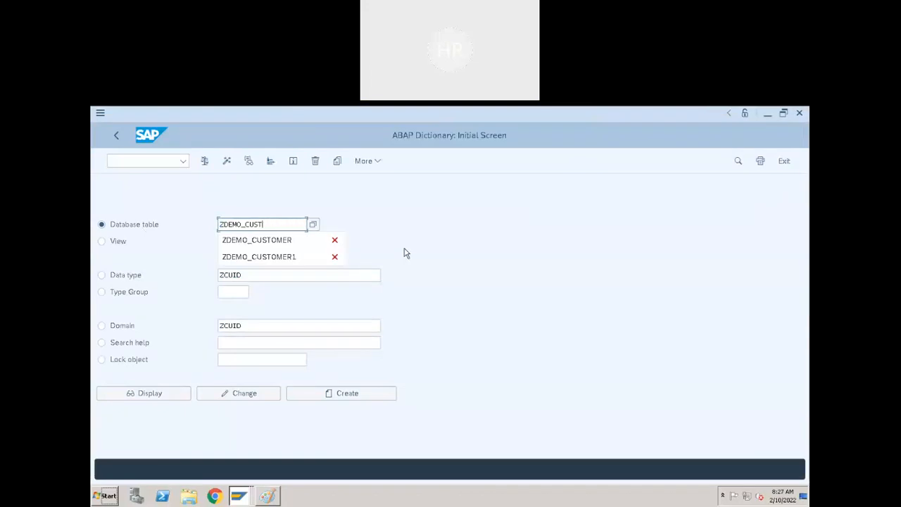
pyautogui.click(397, 239)
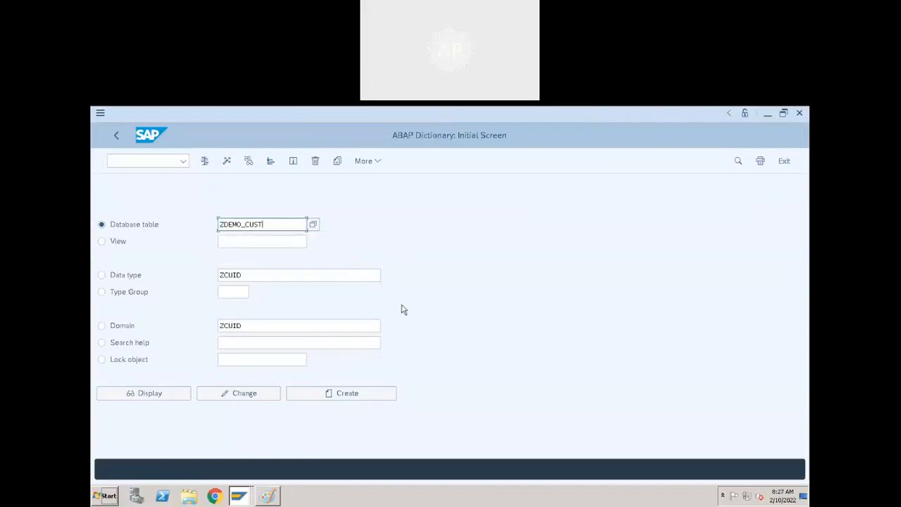
pyautogui.click(368, 399)
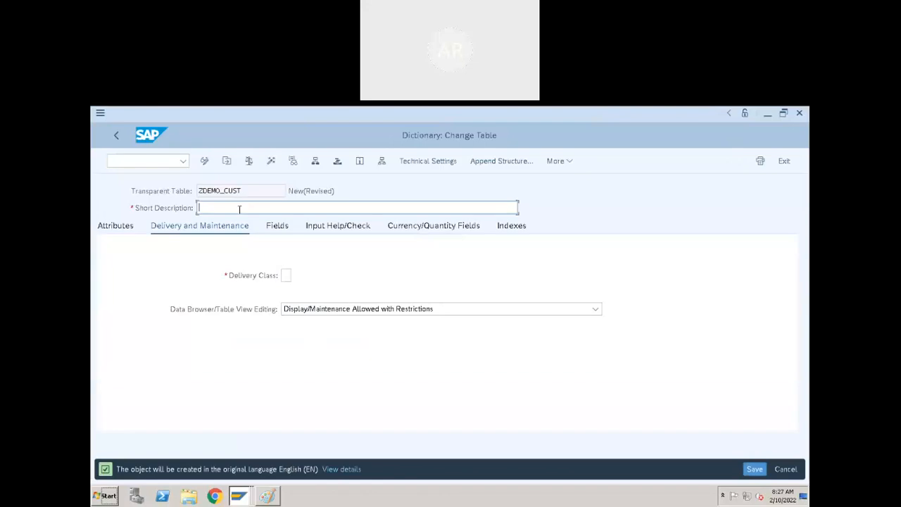
# Describe the table ZDEMO_CUST as "Customer data", with delivery class A and table view editing set to Display/Maintenance Allowed.
pyautogui.write('Customer data')
pyautogui.click(286, 276)
pyautogui.write('A')
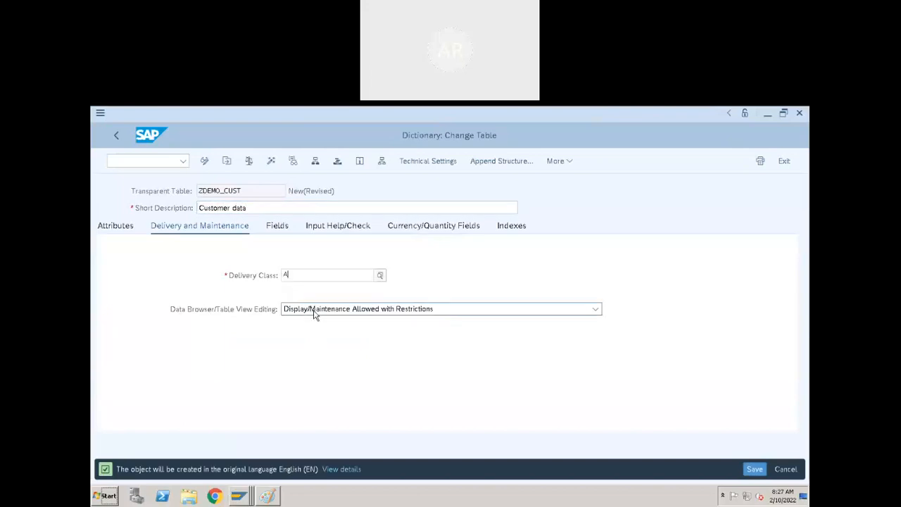
pyautogui.click(328, 342)
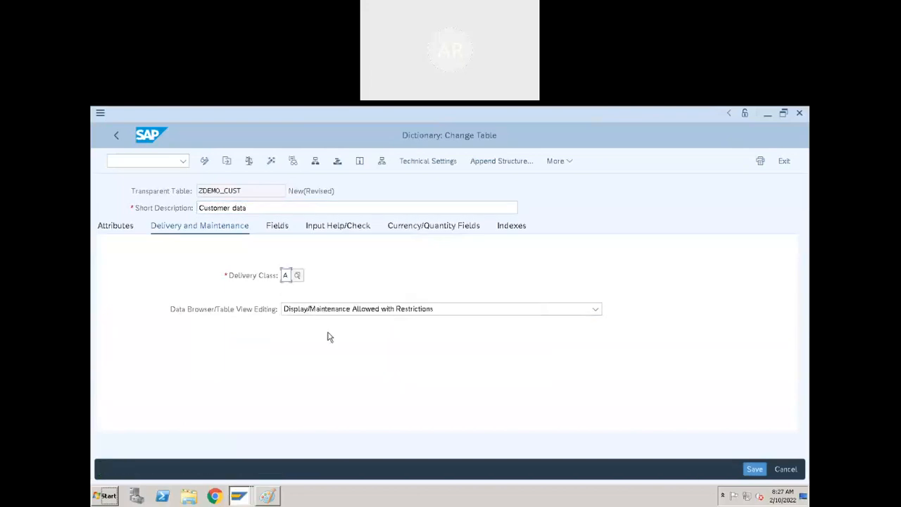
pyautogui.click(320, 309)
pyautogui.click(321, 342)
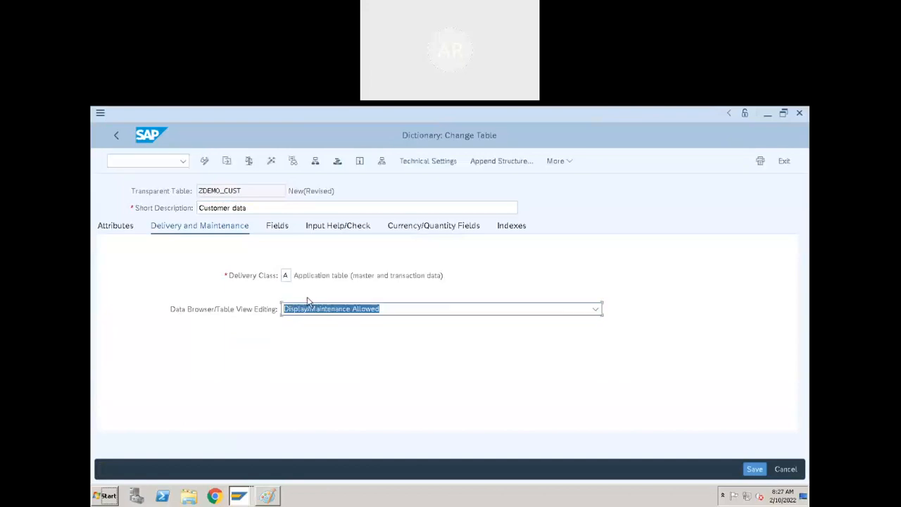
# Add the field CUSTOMRID to ZDEMO_CUST as a key field with initial values, using data element ZCUID.
pyautogui.click(277, 227)
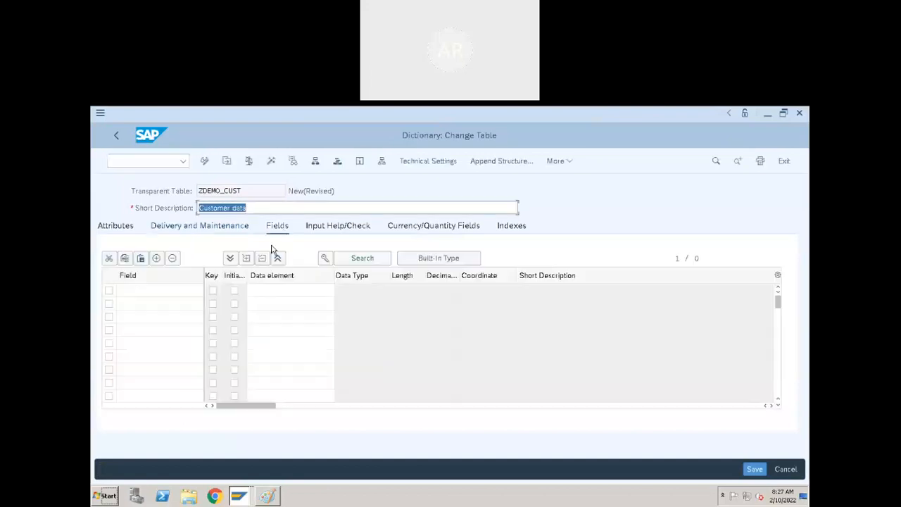
pyautogui.click(169, 288)
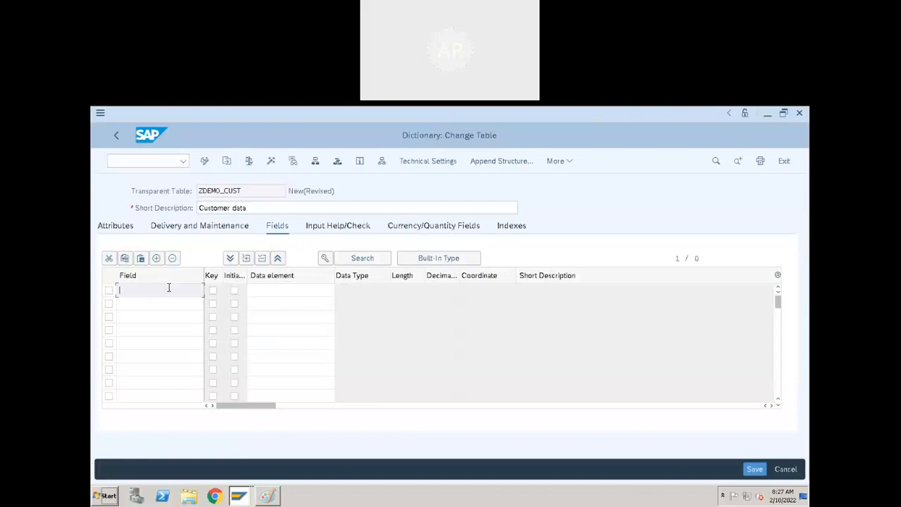
pyautogui.click(169, 308)
pyautogui.click(235, 290)
pyautogui.click(272, 290)
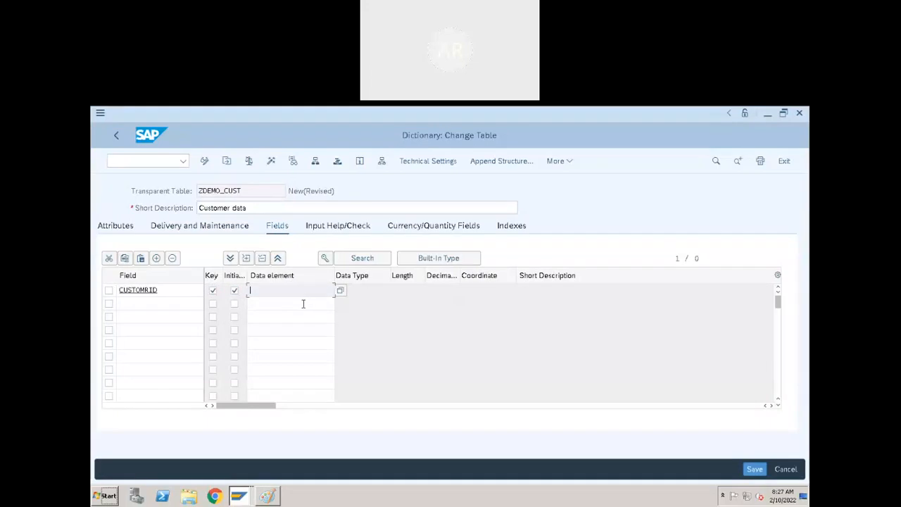
pyautogui.write('ZCUID')
pyautogui.press('Return')
pyautogui.click(372, 301)
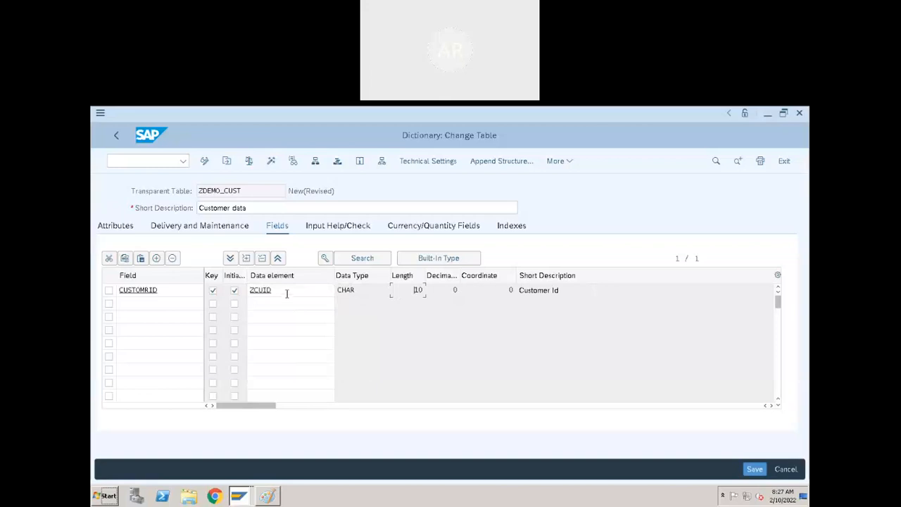
pyautogui.click(177, 291)
pyautogui.click(177, 301)
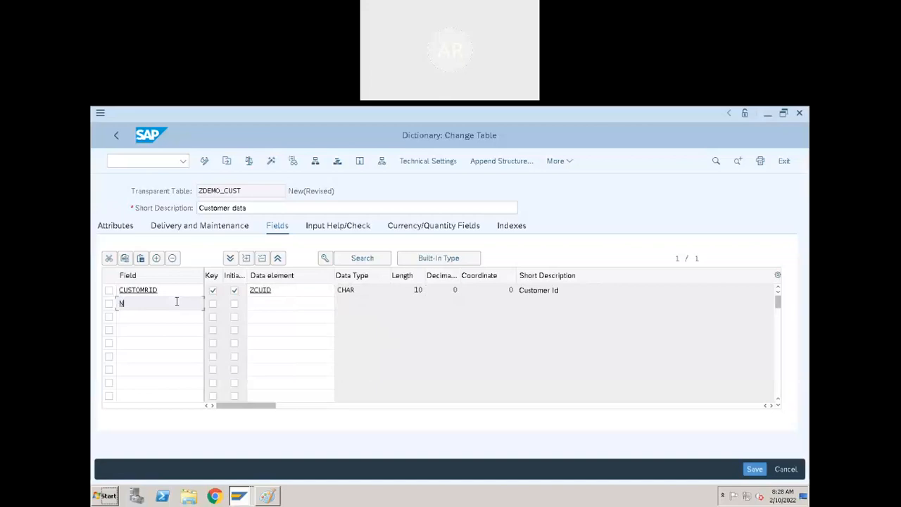
pyautogui.write('Name')
pyautogui.press('Tab')
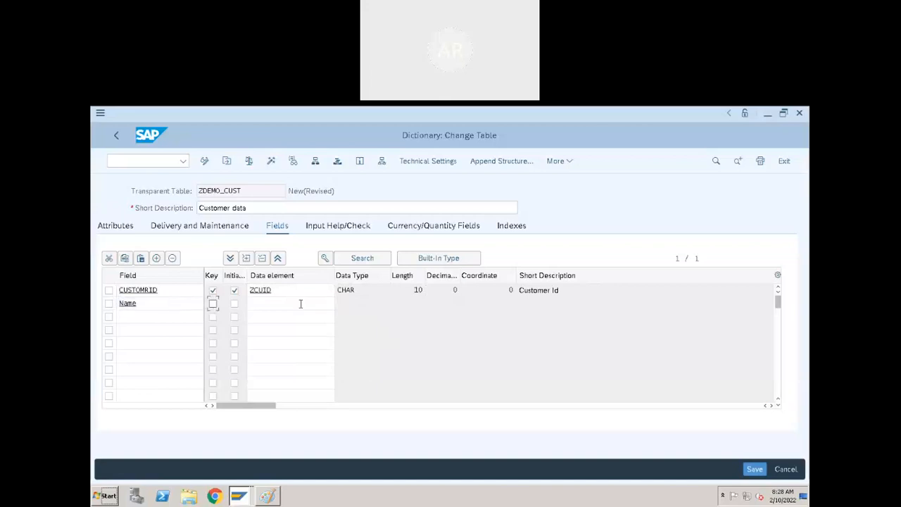
pyautogui.click(300, 303)
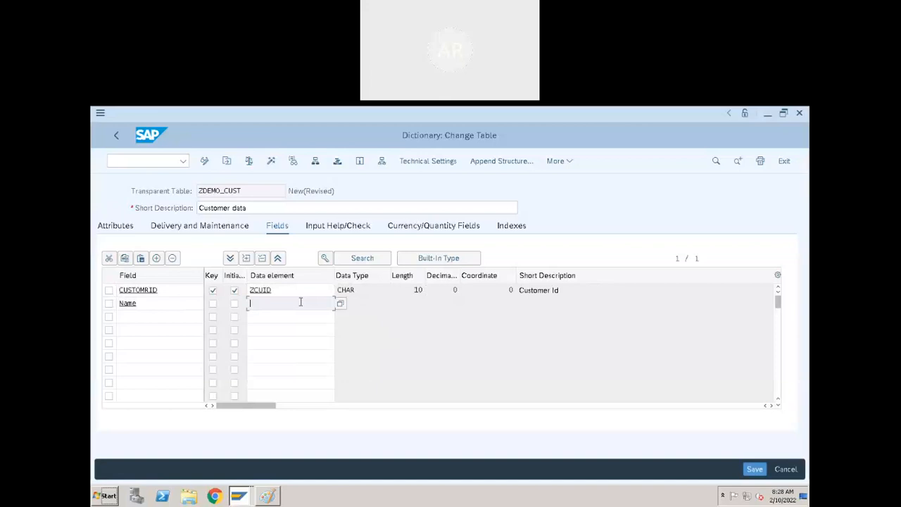
pyautogui.moveTo(172, 301); pyautogui.dragTo(93, 314)
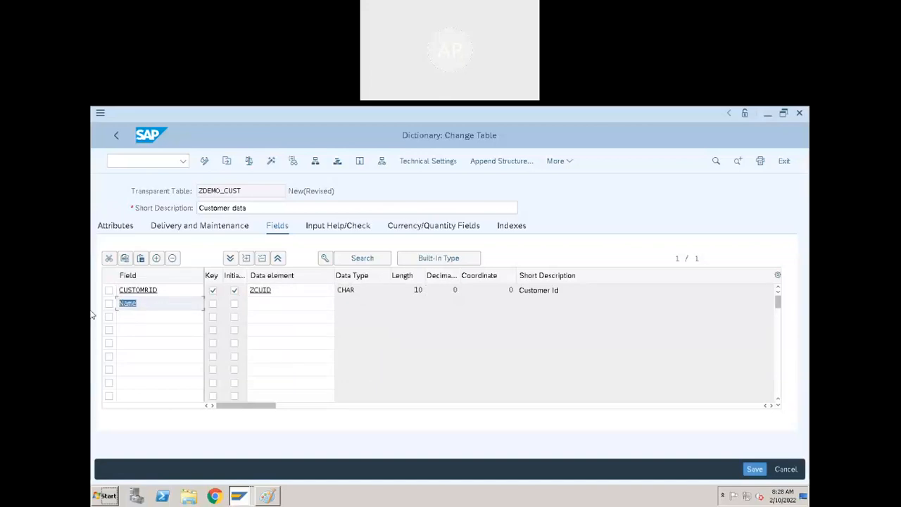
pyautogui.press('BackSpace')
# Save table ZDEMO_CUST in package $TMP and open its technical settings.
pyautogui.click(428, 161)
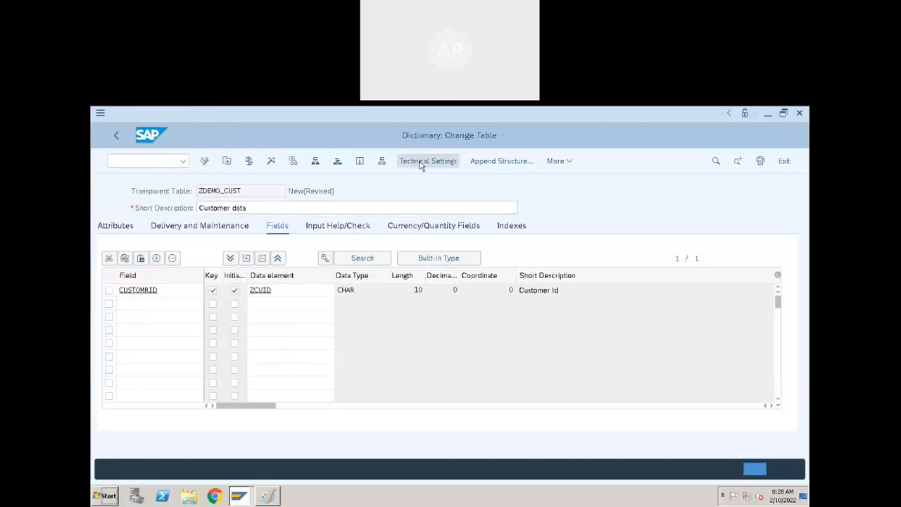
pyautogui.click(298, 395)
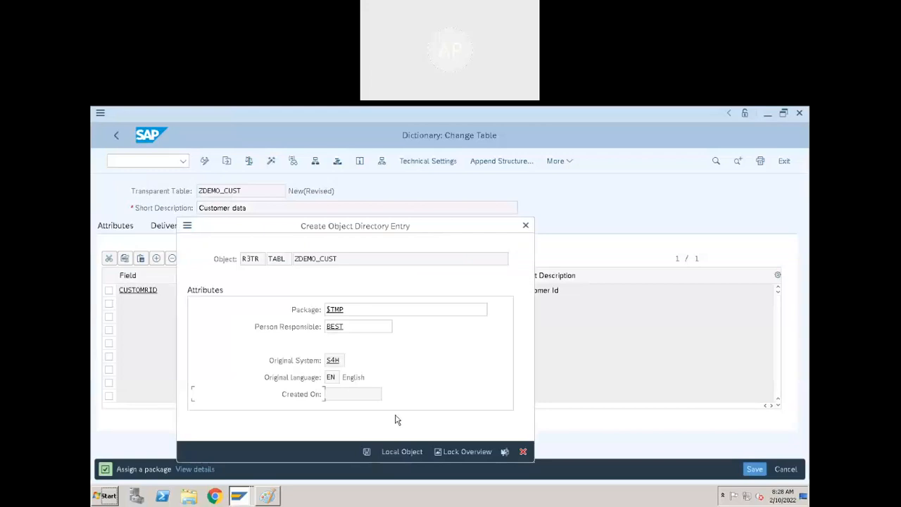
pyautogui.click(368, 451)
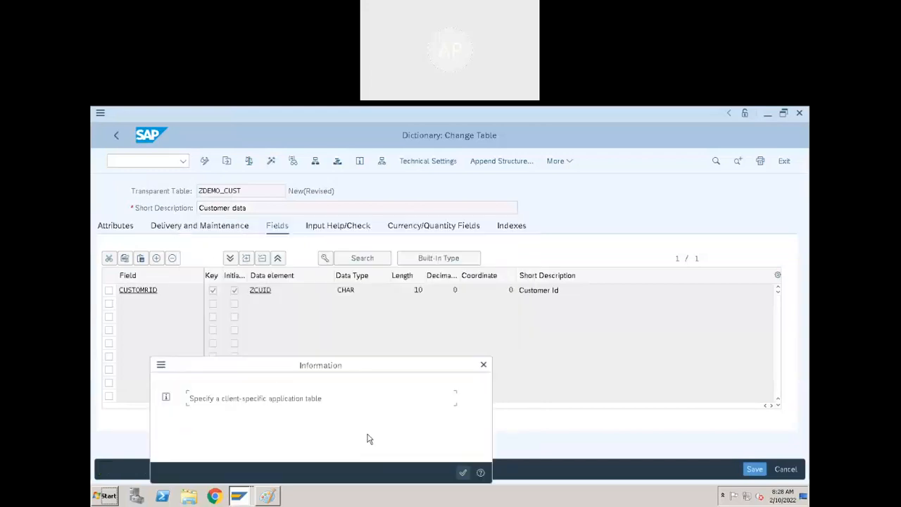
pyautogui.click(462, 472)
# Save the technical settings with data class APPL0 and size category 0, and return to table ZDEMO_CUST.
pyautogui.click(233, 328)
pyautogui.click(222, 342)
pyautogui.click(212, 343)
pyautogui.write('0')
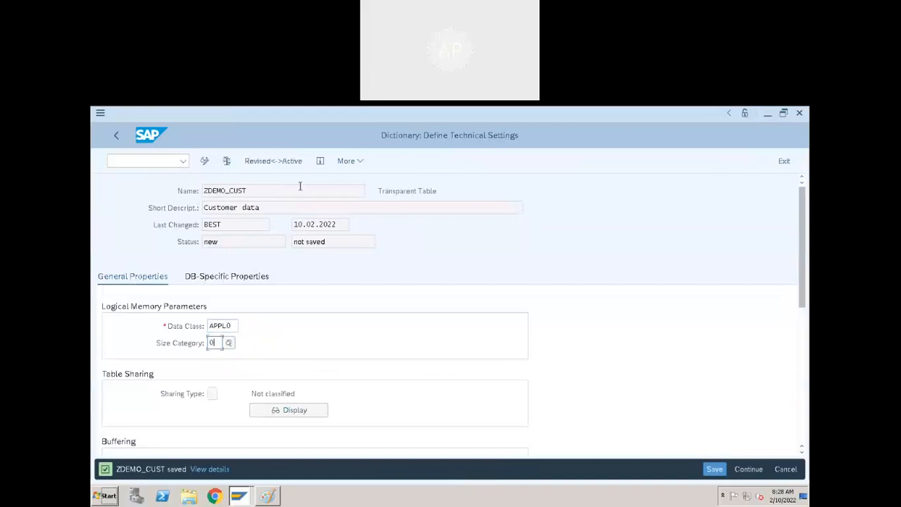
pyautogui.click(715, 470)
pyautogui.click(117, 134)
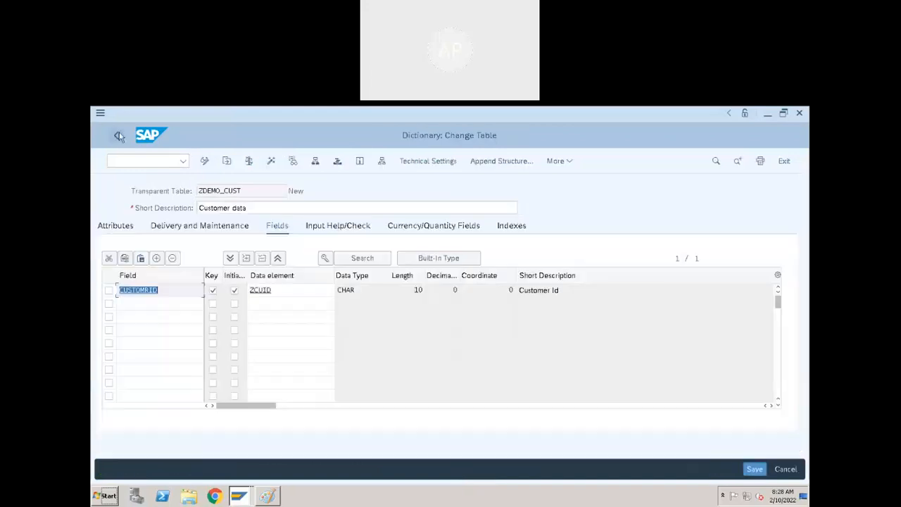
# Activate the table ZDEMO_CUST without displaying the activation log and go back to the ABAP Dictionary initial screen.
pyautogui.click(272, 161)
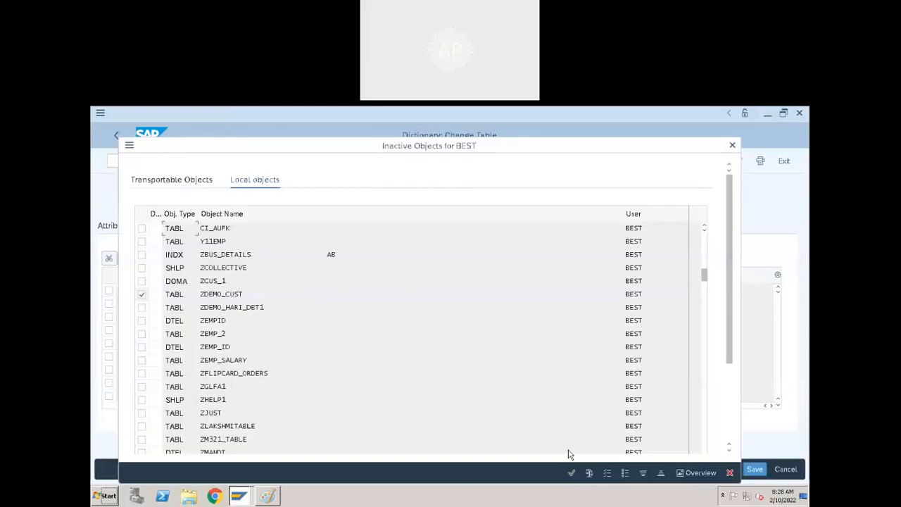
pyautogui.click(576, 478)
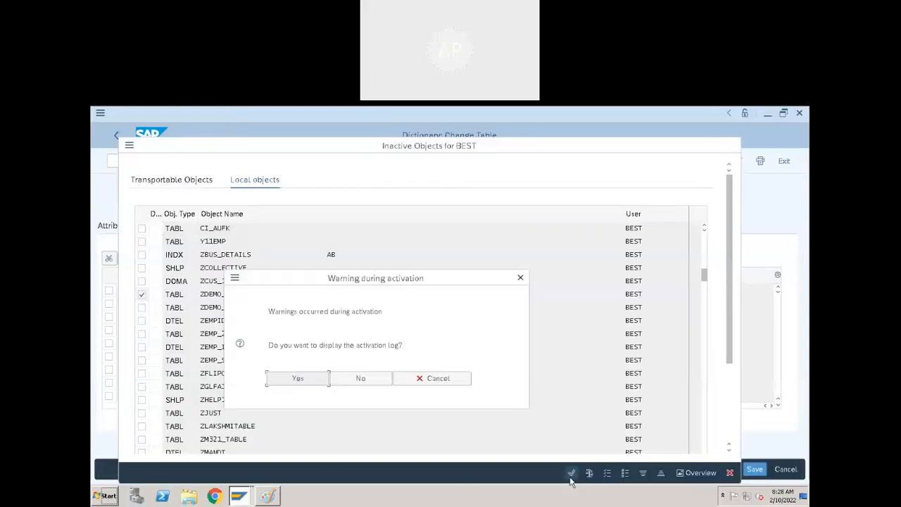
pyautogui.click(358, 378)
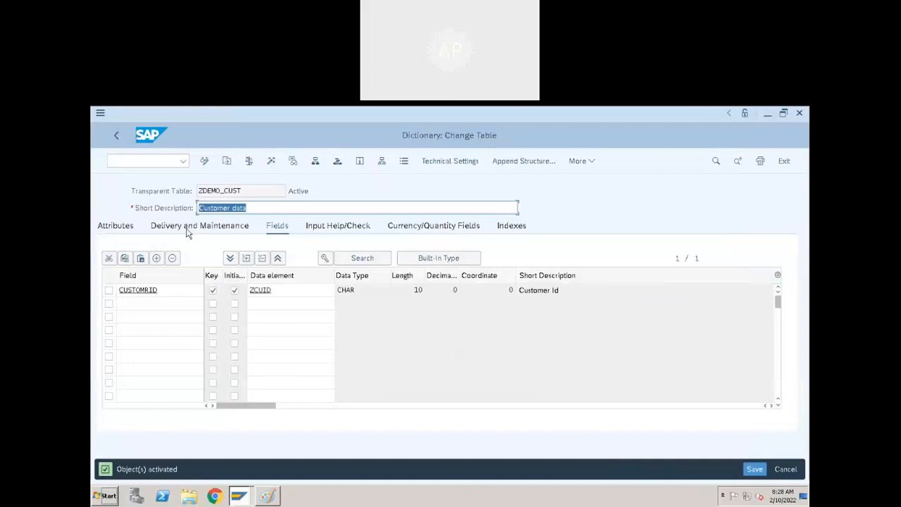
pyautogui.click(251, 207)
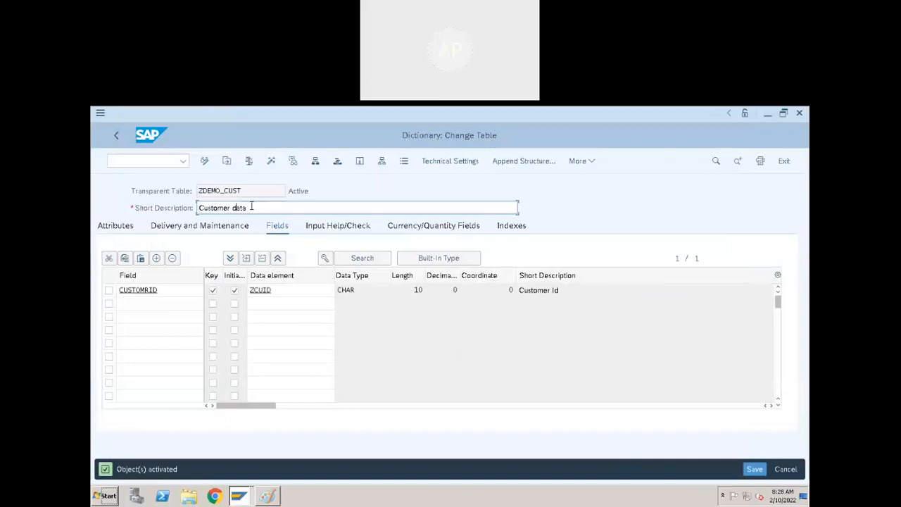
pyautogui.click(122, 135)
# Try to open table ZDEMO_CUSTOMER for changing from the second ABAP Dictionary session.
pyautogui.hotkey('alt', 'Tab')
pyautogui.click(302, 294)
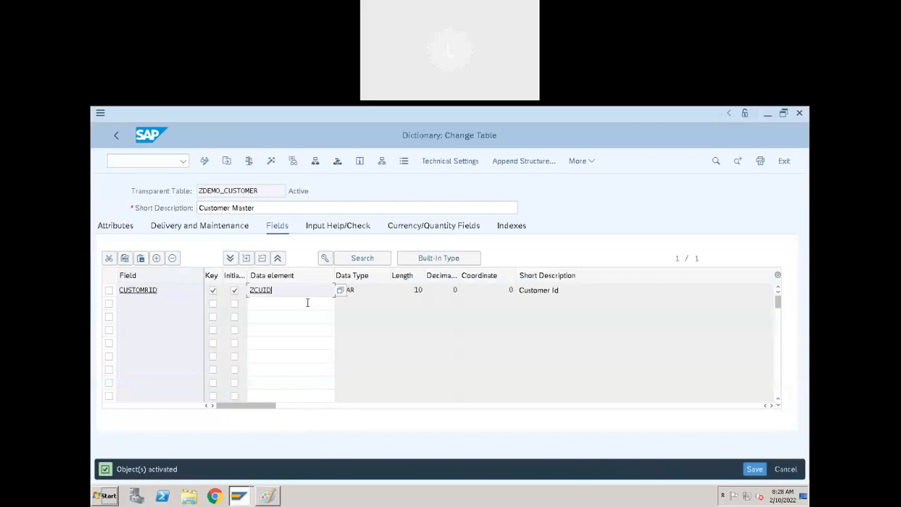
pyautogui.hotkey('alt', 'Tab')
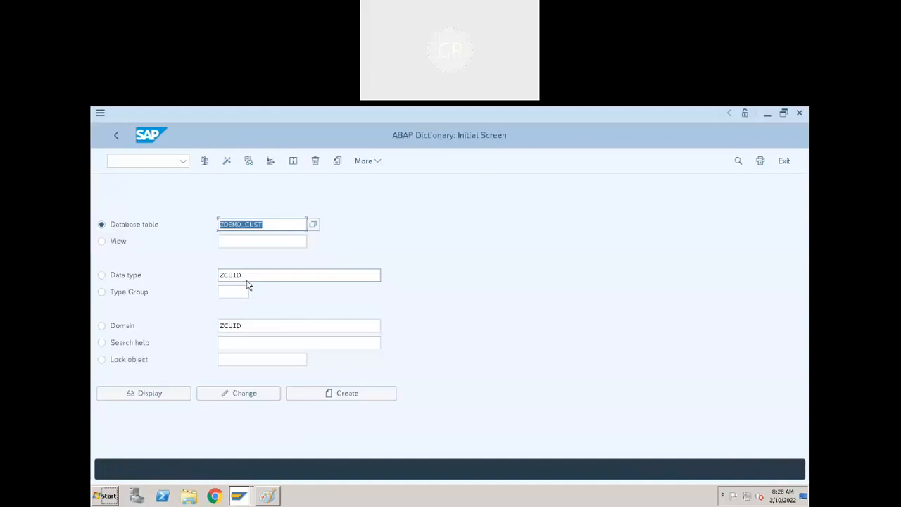
pyautogui.press('BackSpace')
pyautogui.click(269, 258)
pyautogui.click(256, 394)
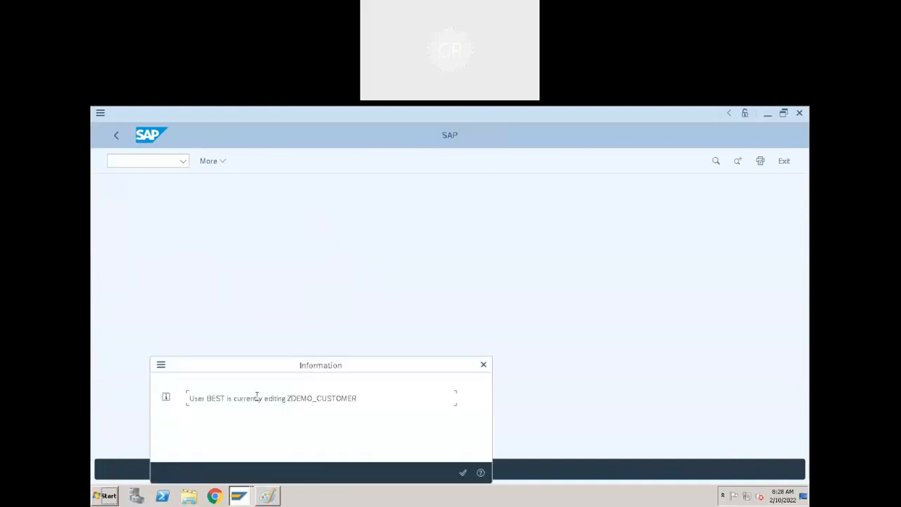
pyautogui.click(463, 473)
pyautogui.click(296, 457)
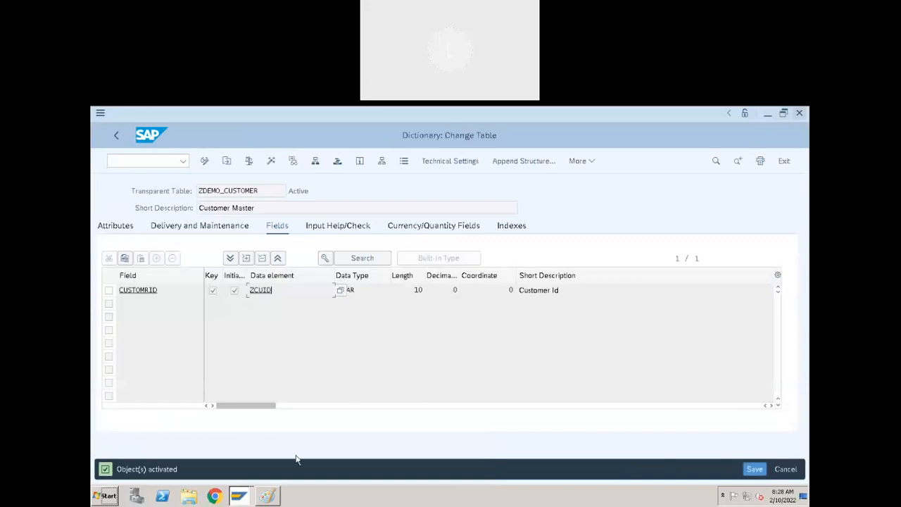
# Return to the session holding table ZDEMO_CUSTOMER, leave the table and reopen it in change mode.
pyautogui.click(244, 497)
pyautogui.click(251, 445)
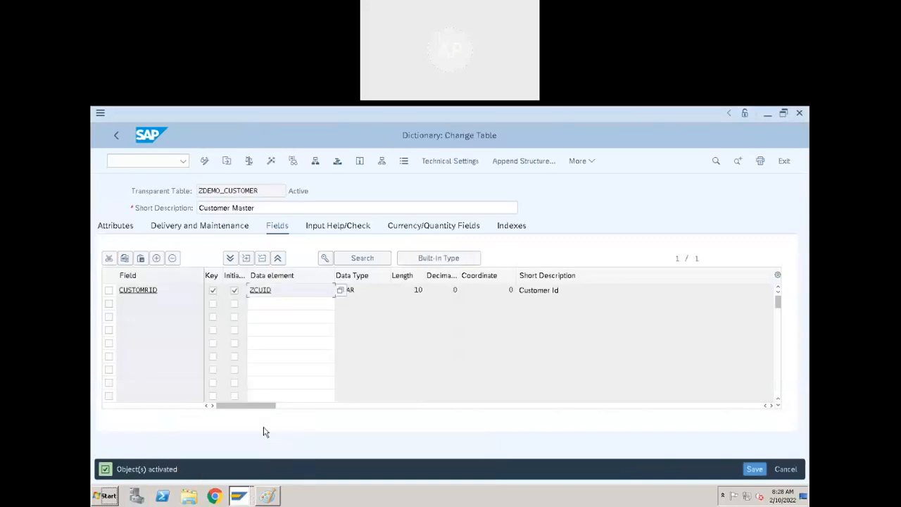
pyautogui.click(116, 134)
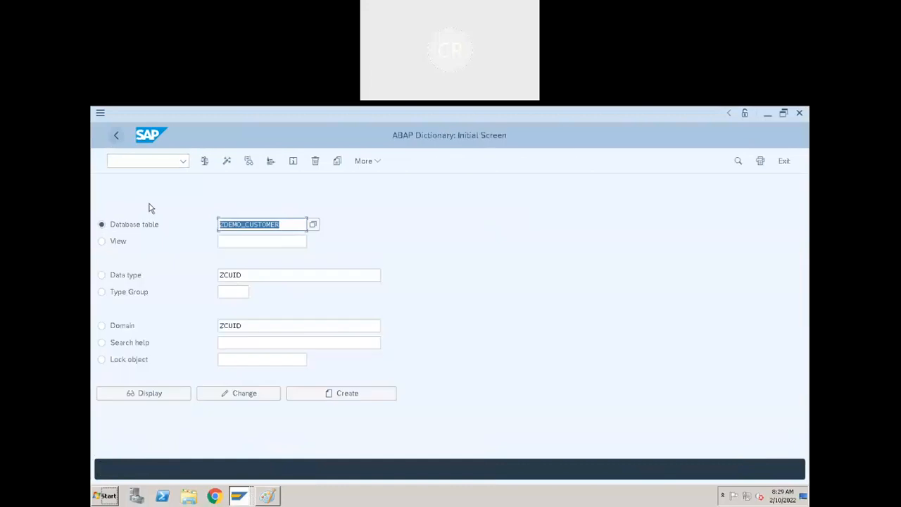
pyautogui.click(215, 394)
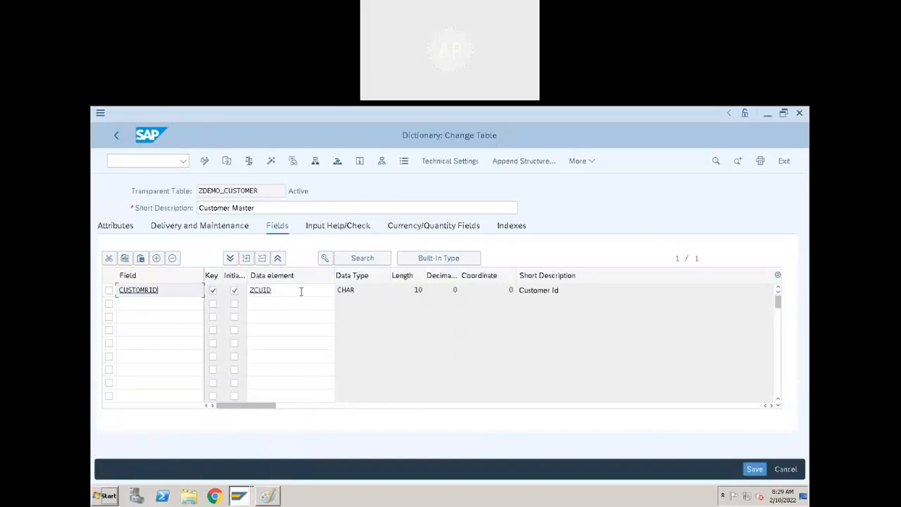
# Add a second field CNAME with data element ZCNAME below CUSTOMRID in table ZDEMO_CUSTOMER.
pyautogui.moveTo(272, 290); pyautogui.dragTo(256, 294)
pyautogui.click(182, 306)
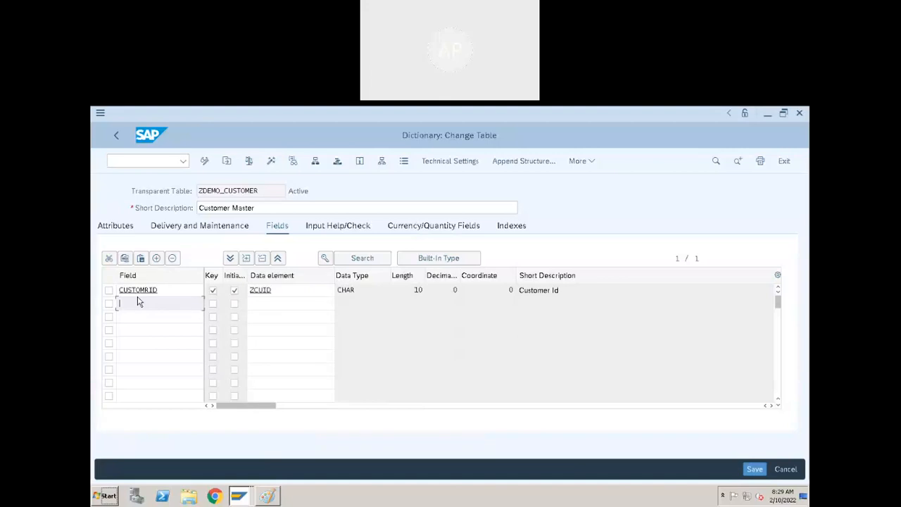
pyautogui.write('CNAME')
pyautogui.click(275, 305)
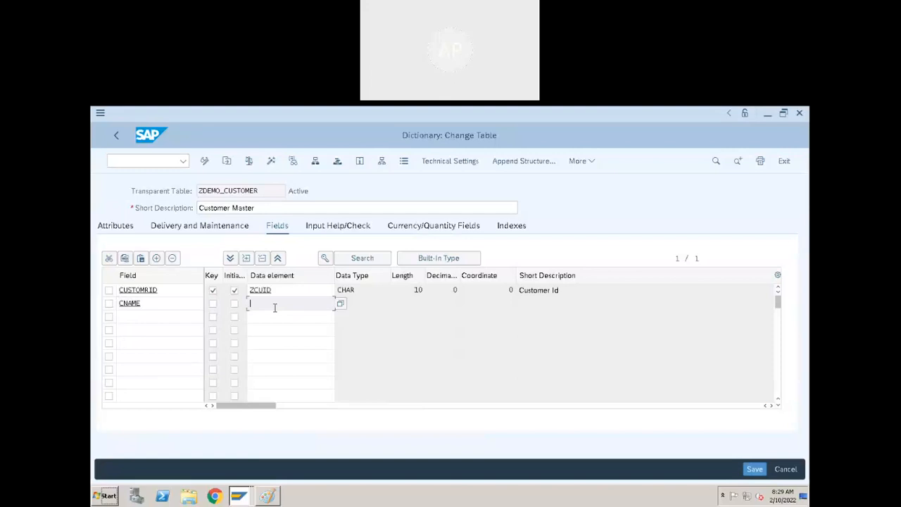
pyautogui.write('ZCNAME')
pyautogui.press('Return')
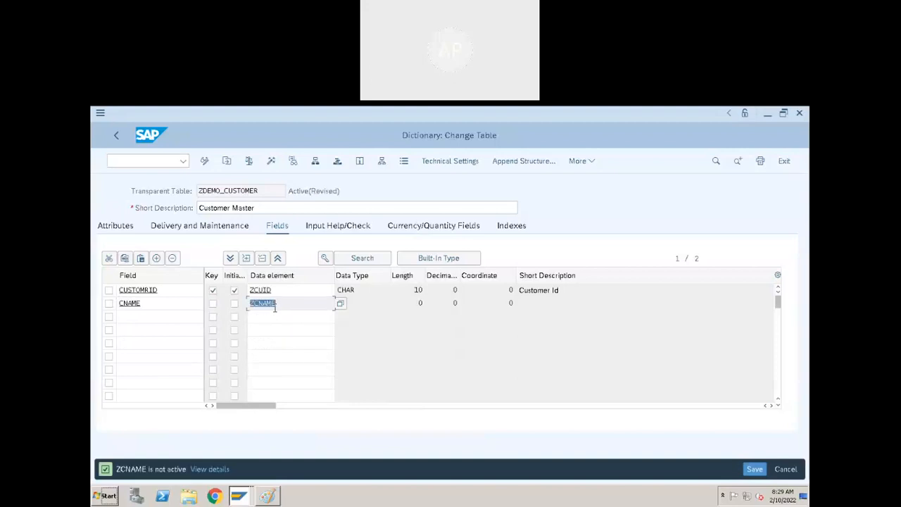
# Navigate into data element ZCNAME, saving the changed table ZDEMO_CUSTOMER, and agree to create the data element.
pyautogui.click(287, 303)
pyautogui.press('F3')
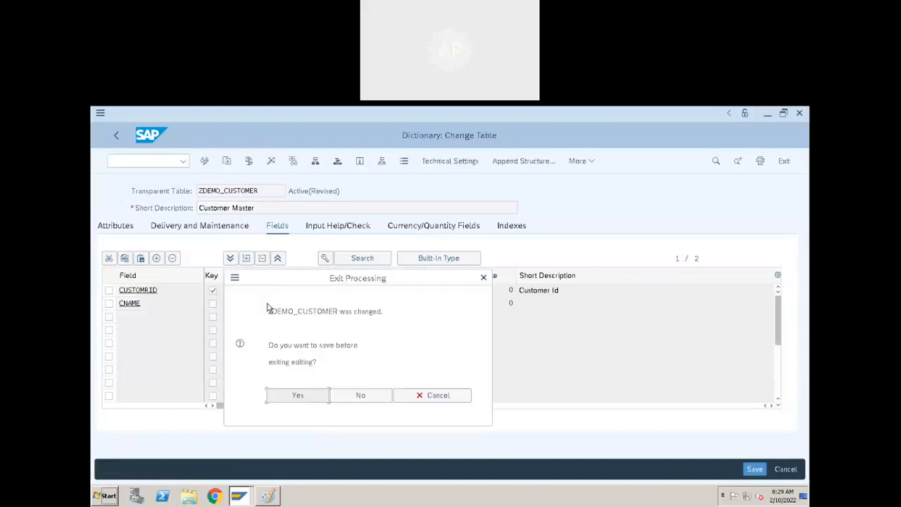
pyautogui.click(277, 395)
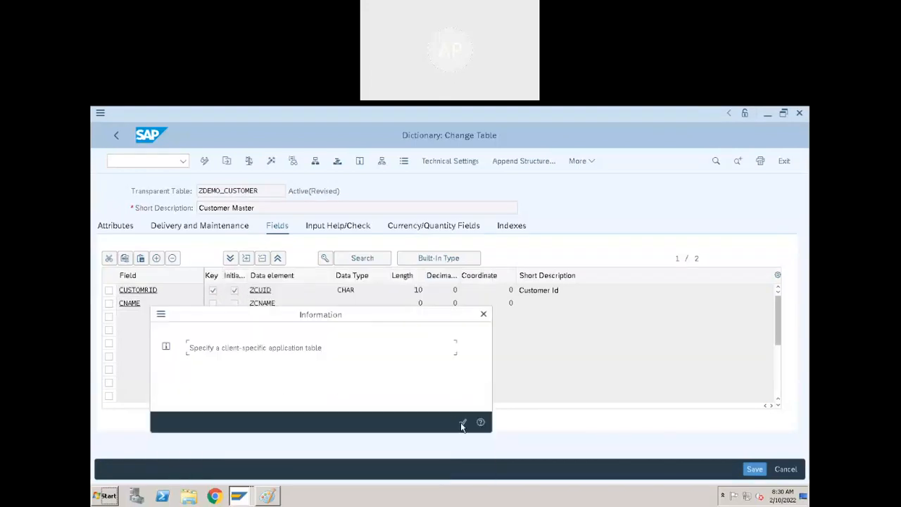
pyautogui.click(461, 424)
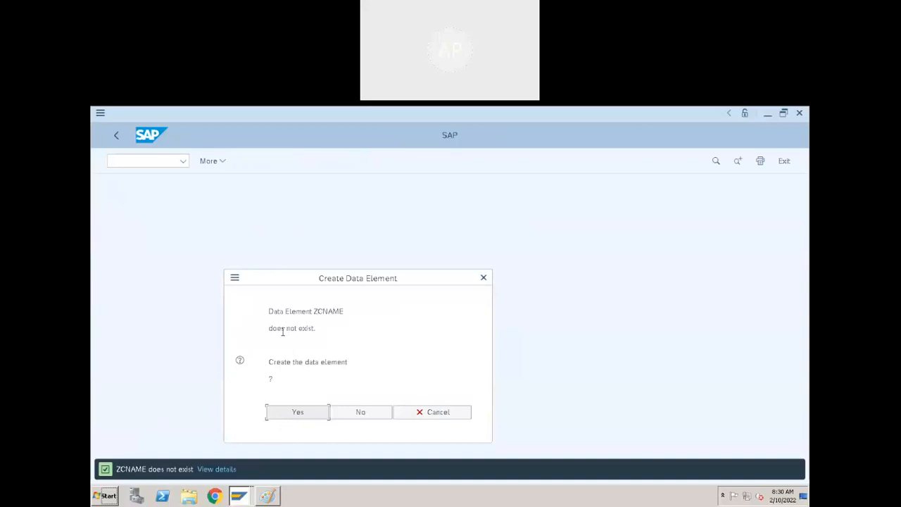
pyautogui.click(302, 413)
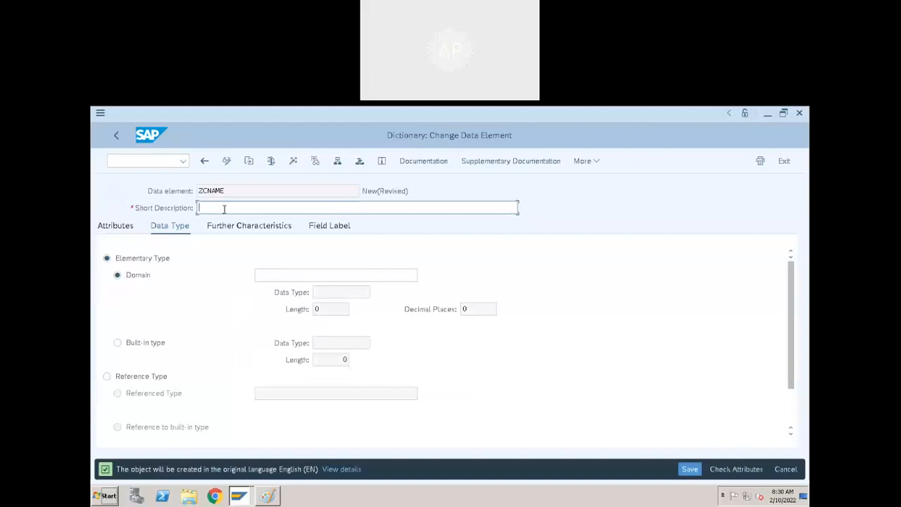
# Give data element ZCNAME the short description "Customer Name" and the short field label "Cust Name".
pyautogui.write('Customer Name')
pyautogui.click(338, 226)
pyautogui.click(282, 278)
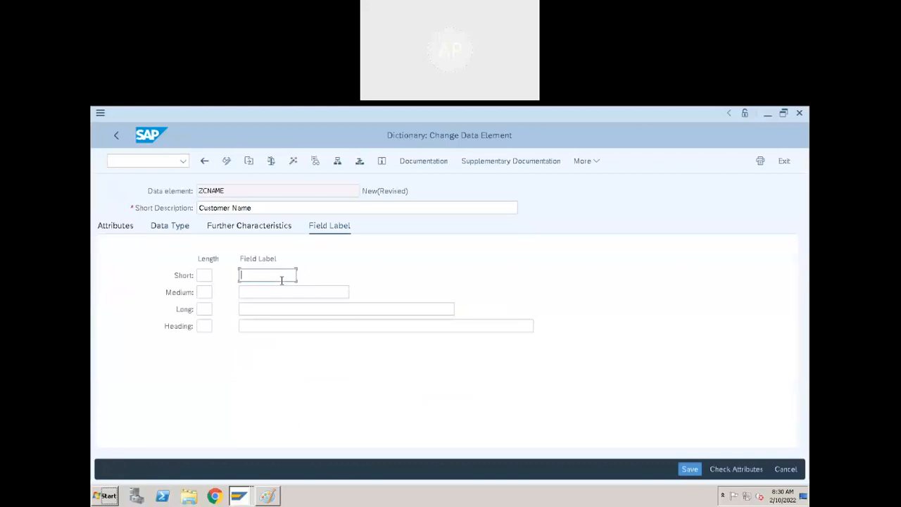
pyautogui.write('Cus')
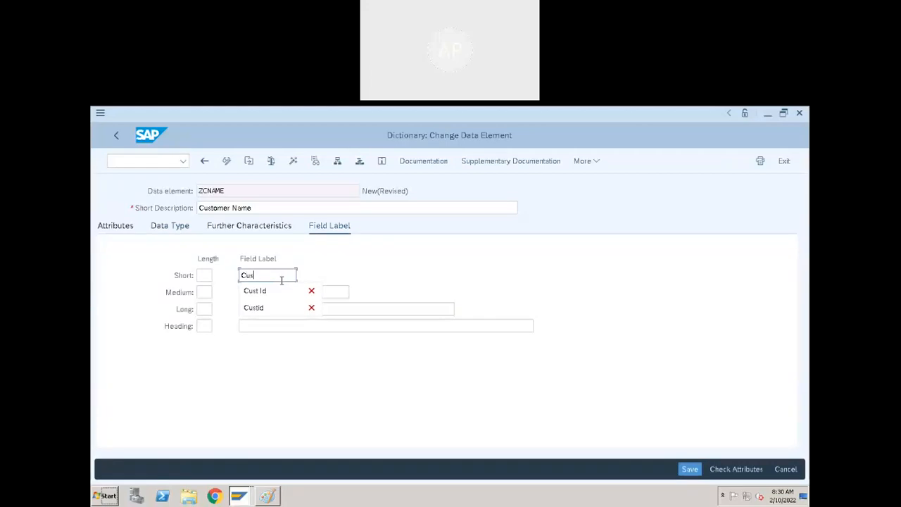
pyautogui.write('t Nam')
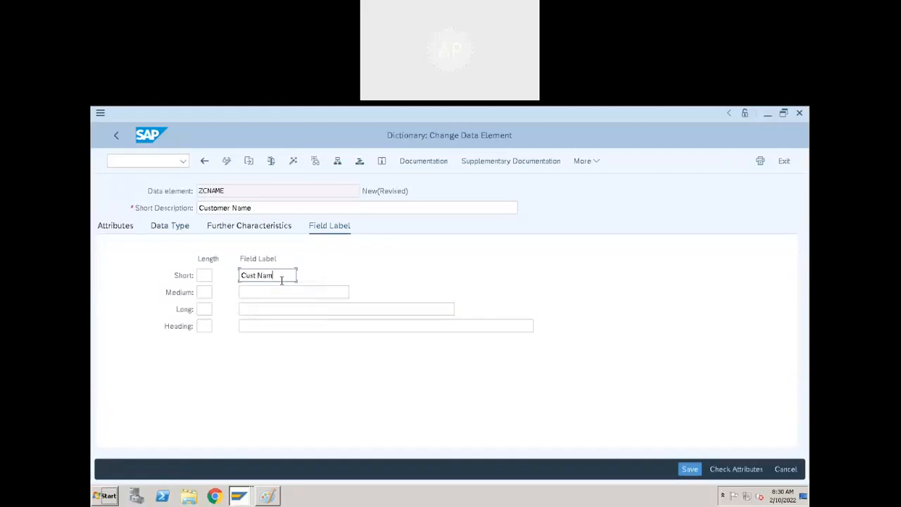
pyautogui.write('e')
# Fill the medium and long field labels of data element ZCNAME with "Customer Name".
pyautogui.click(286, 290)
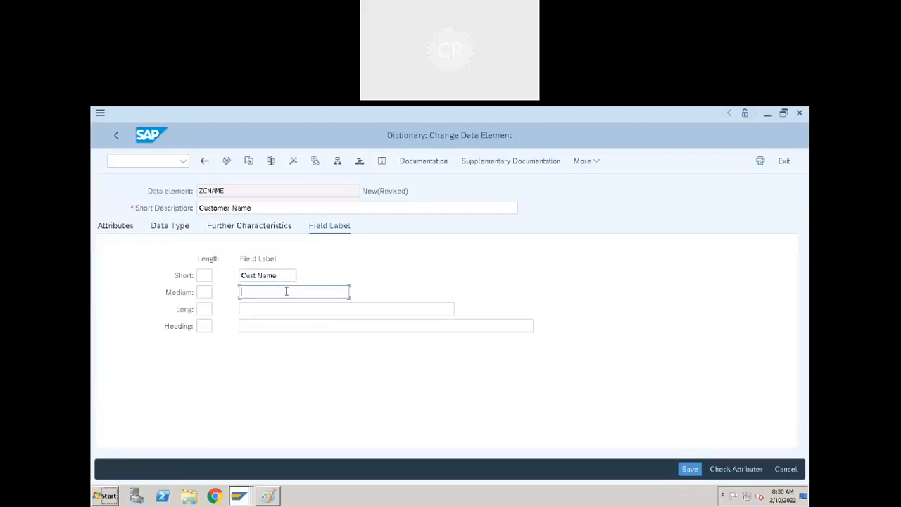
pyautogui.write('Customer')
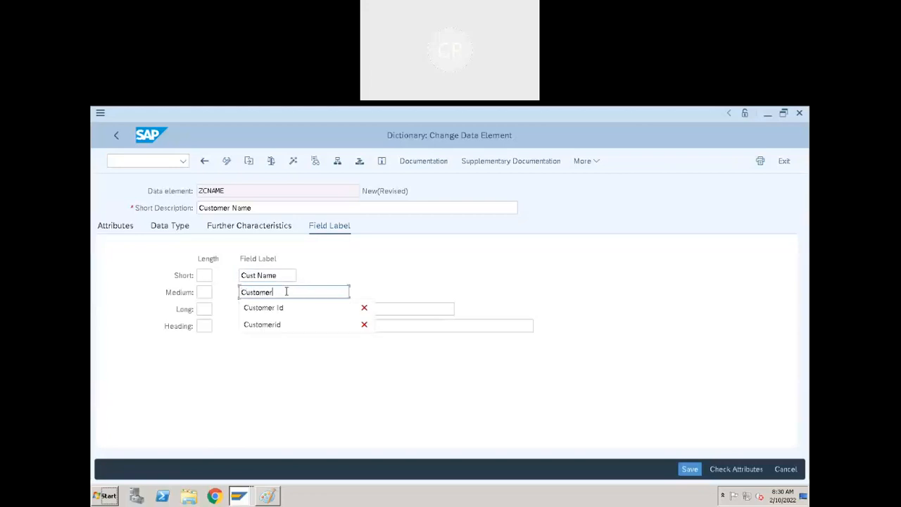
pyautogui.write(' Name')
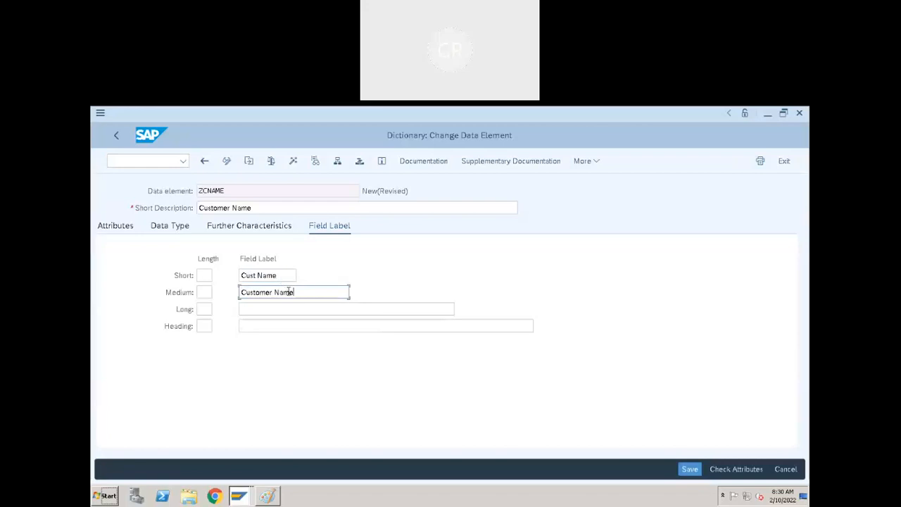
pyautogui.moveTo(294, 292); pyautogui.dragTo(223, 301)
pyautogui.hotkey('ctrl', 'c')
pyautogui.click(240, 311)
pyautogui.hotkey('ctrl', 'v')
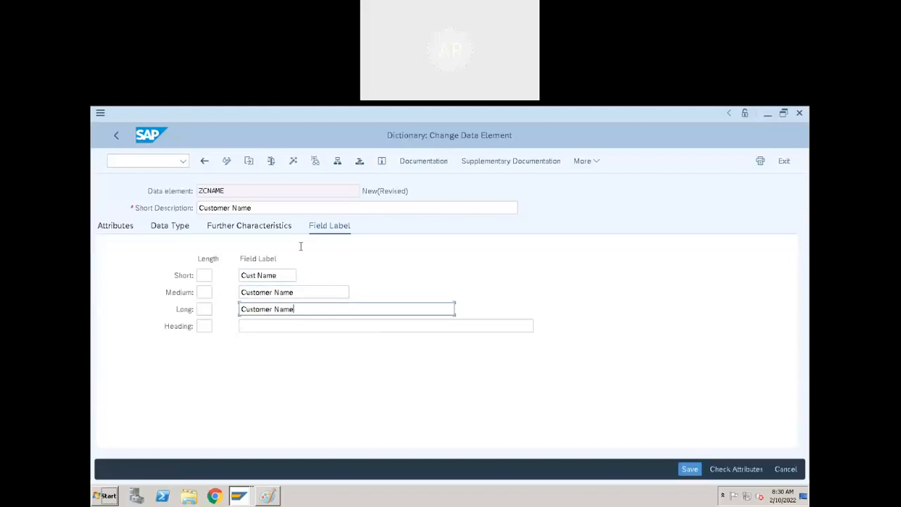
# Enter ZCNAME as the domain in the data type definition and try to navigate into it.
pyautogui.click(171, 231)
pyautogui.click(255, 208)
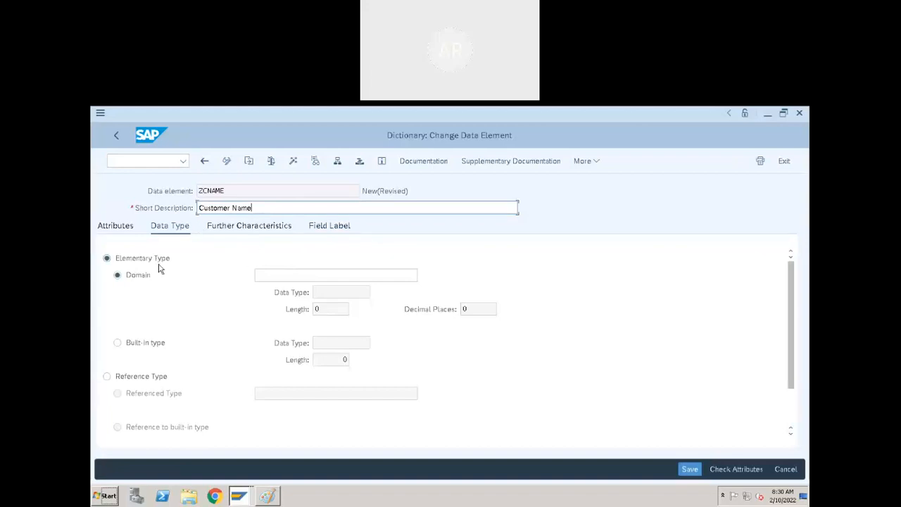
pyautogui.click(177, 195)
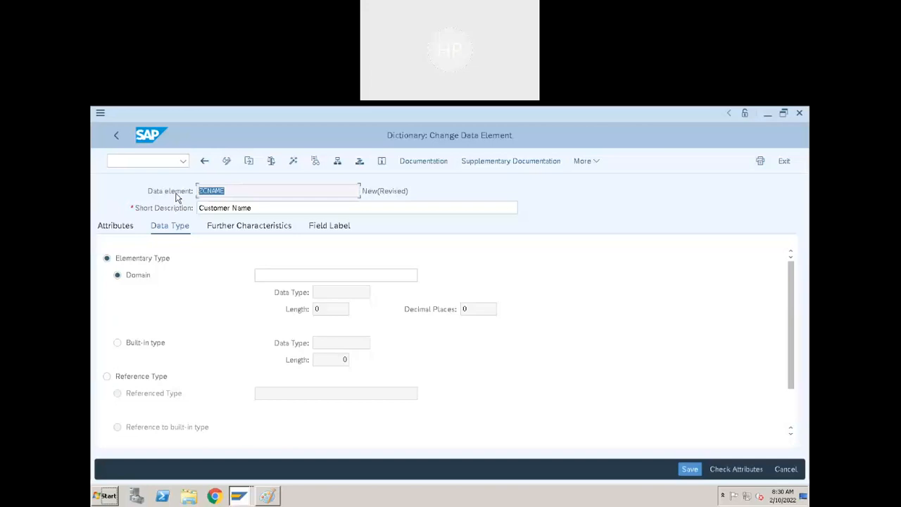
pyautogui.click(270, 275)
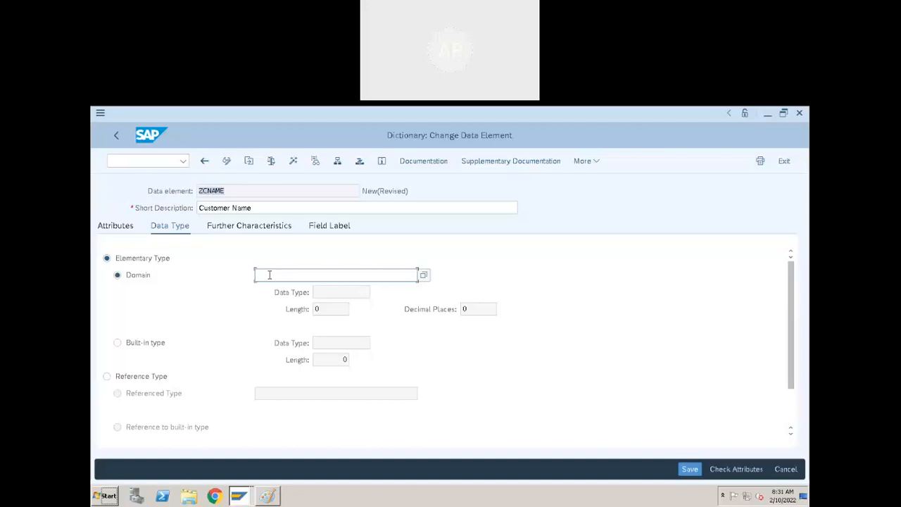
pyautogui.write('Z')
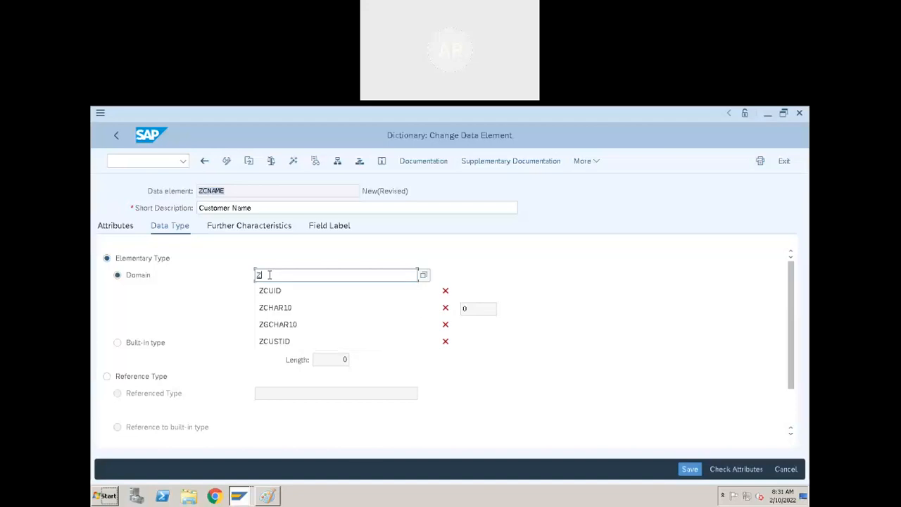
pyautogui.write('CNAME')
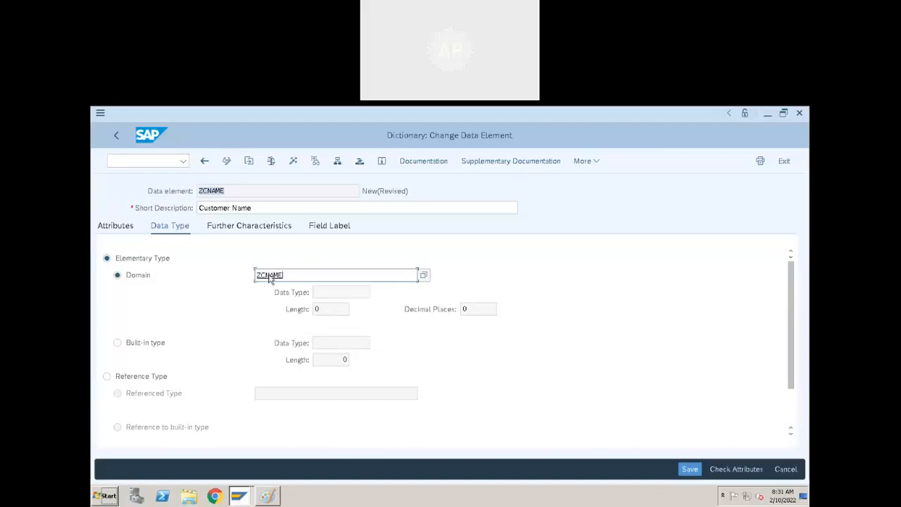
pyautogui.doubleClick(270, 277)
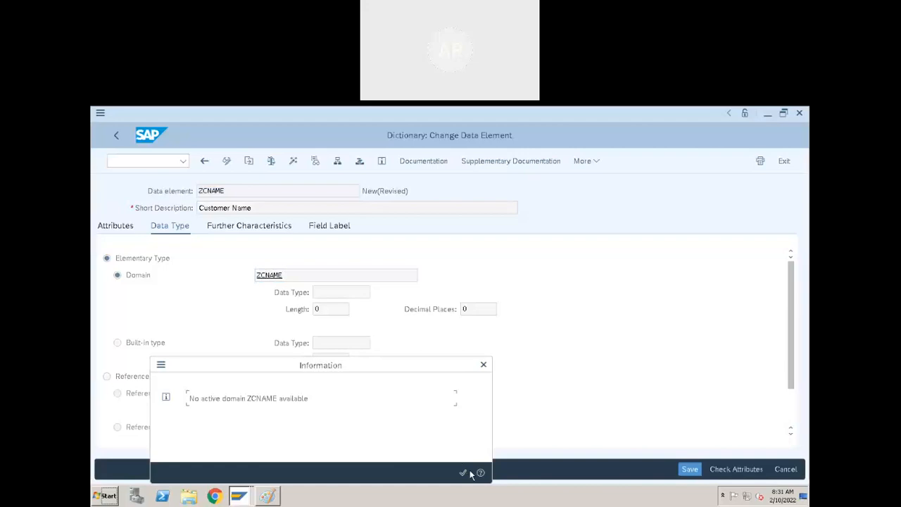
pyautogui.click(462, 472)
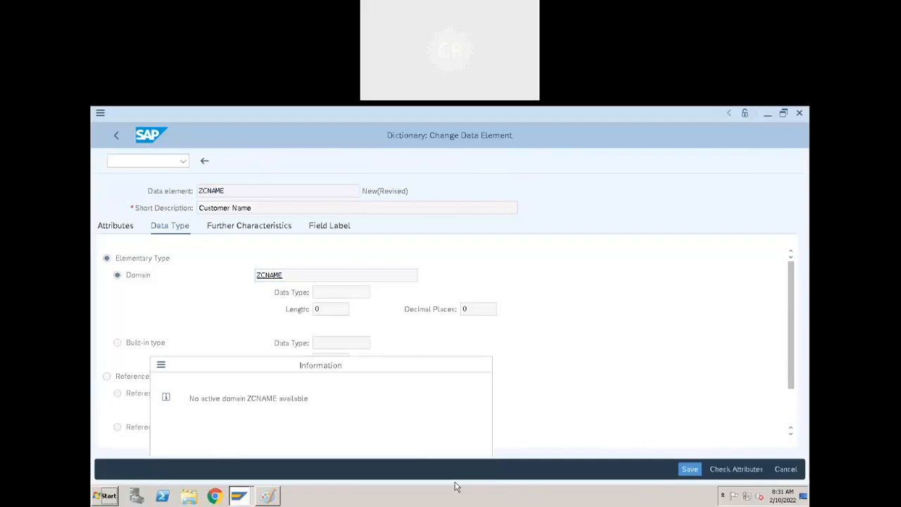
# Navigate into domain ZCNAME, saving the data element in package $TMP, and agree to create the domain.
pyautogui.click(314, 276)
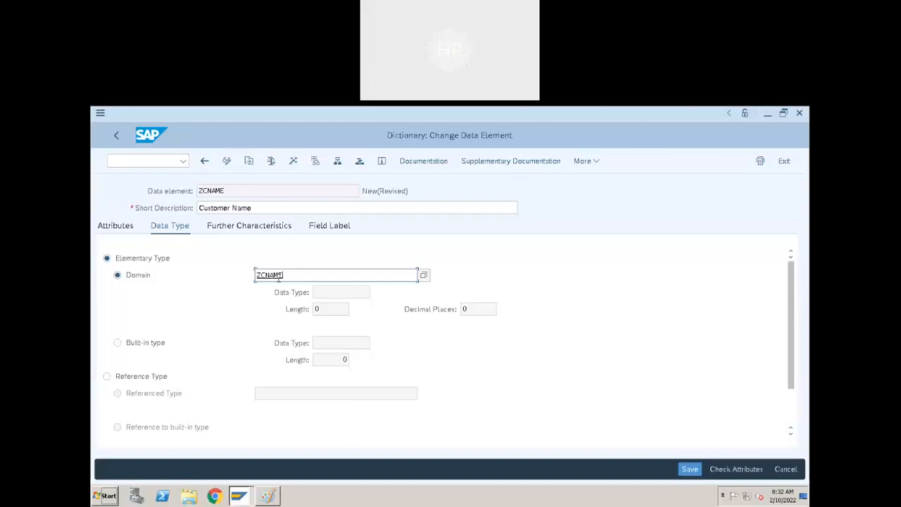
pyautogui.moveTo(310, 274); pyautogui.dragTo(235, 277)
pyautogui.click(276, 275)
pyautogui.doubleClick(273, 276)
pyautogui.click(282, 396)
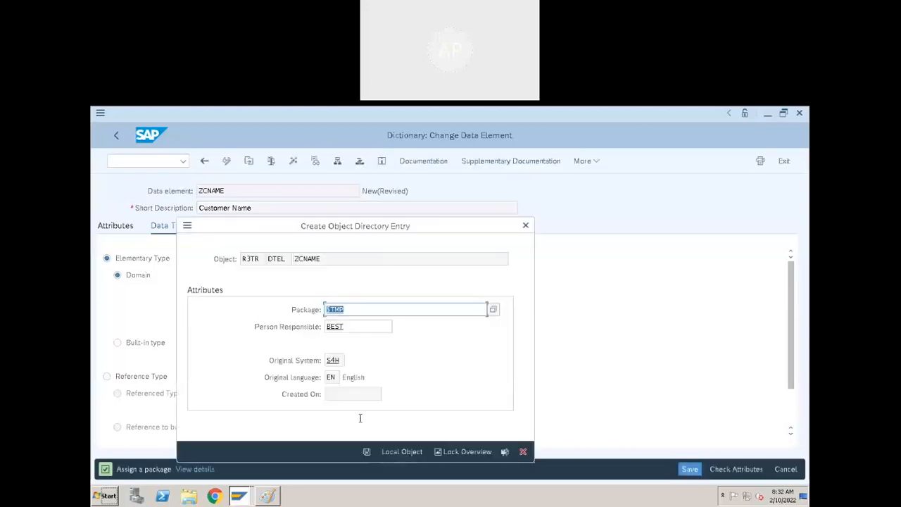
pyautogui.click(367, 452)
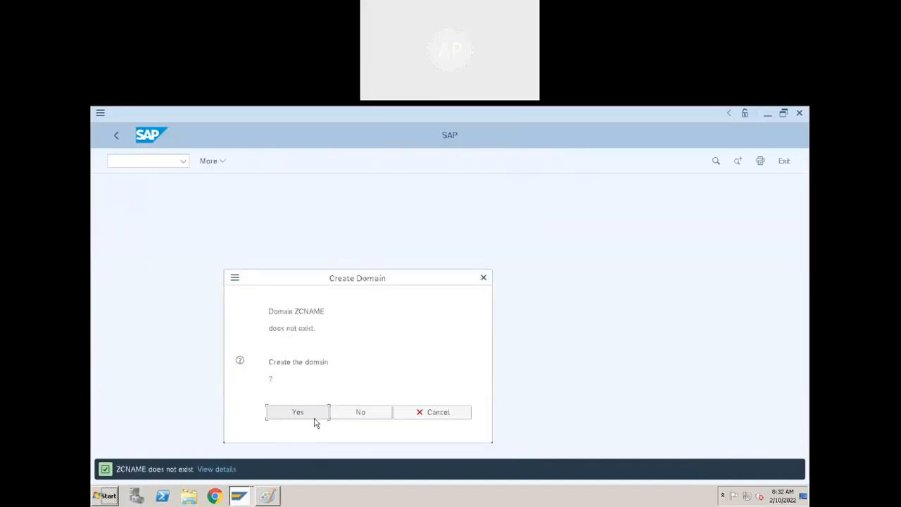
pyautogui.click(315, 418)
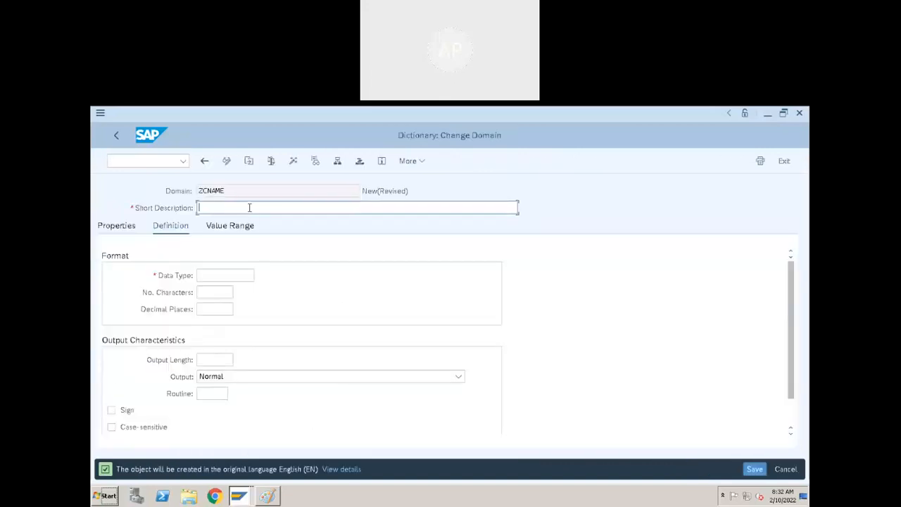
# Define domain ZCNAME with short description "Customer Name", data type CHAR and 40 characters.
pyautogui.write('Customer Name')
pyautogui.click(237, 275)
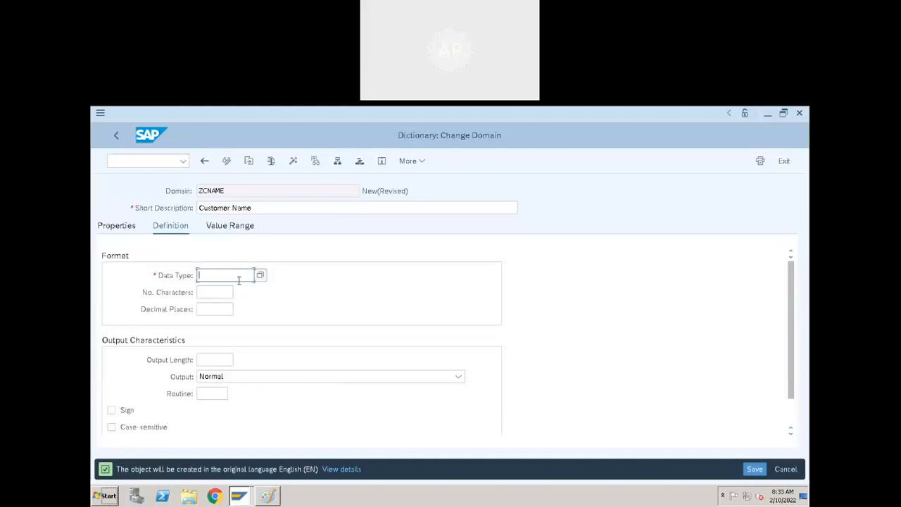
pyautogui.write('CHAR')
pyautogui.click(209, 297)
pyautogui.write('40')
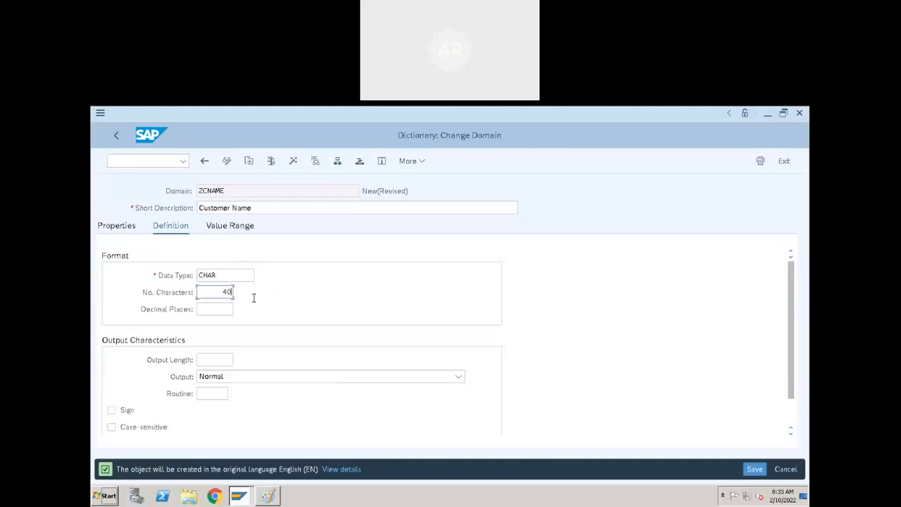
# Save and activate domain ZCNAME, then return to the data element.
pyautogui.click(294, 160)
pyautogui.click(365, 452)
pyautogui.click(570, 472)
pyautogui.click(204, 161)
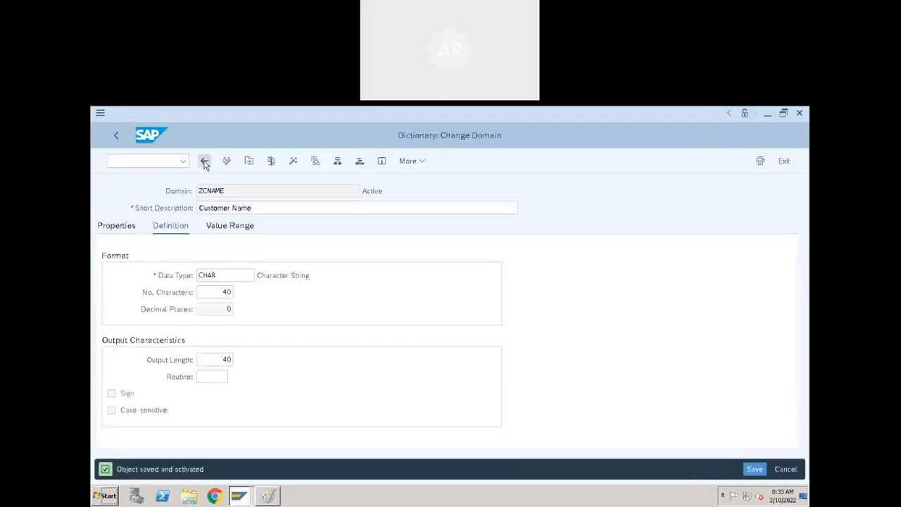
# Leave data element ZCNAME and table ZDEMO_CUSTOMER, and reopen the table for changing from the ABAP Dictionary initial screen.
pyautogui.click(310, 275)
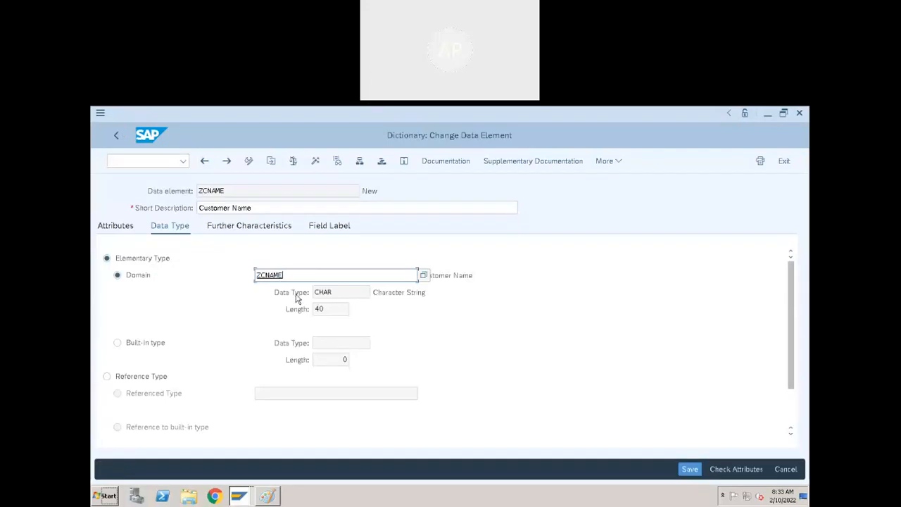
pyautogui.click(117, 137)
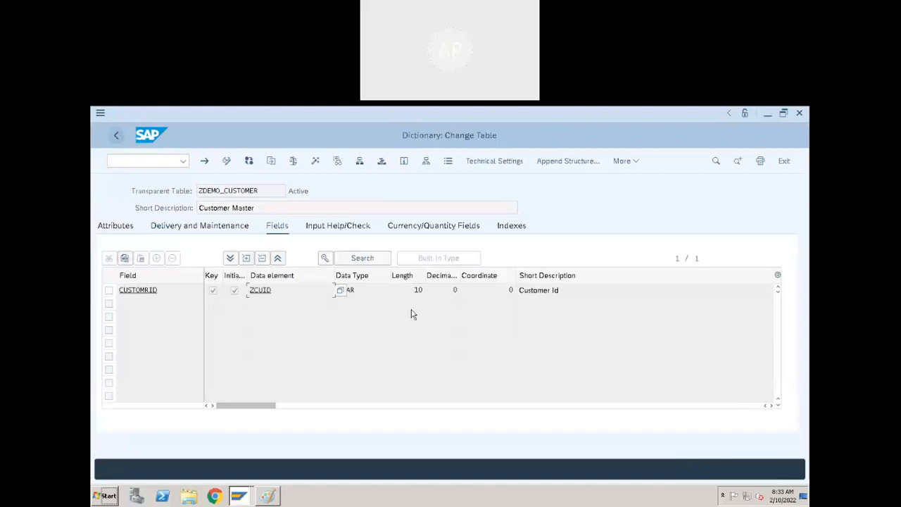
pyautogui.click(225, 164)
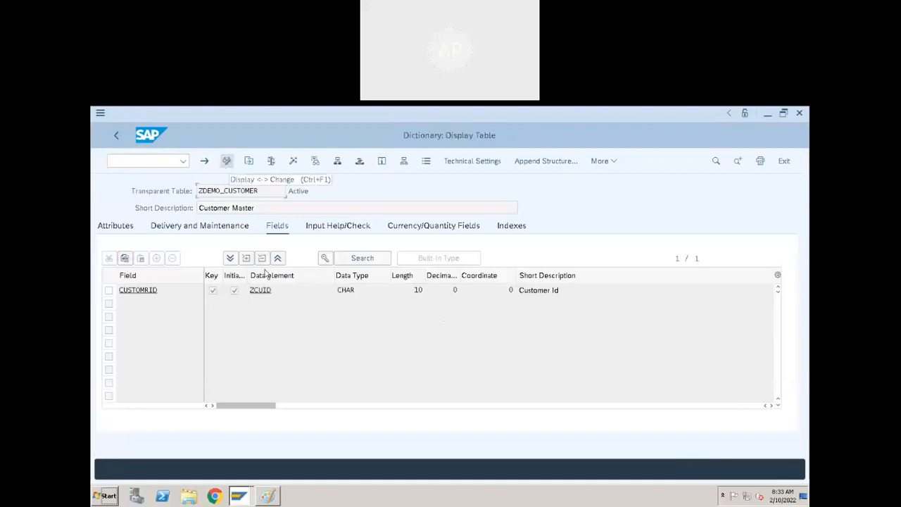
pyautogui.click(278, 291)
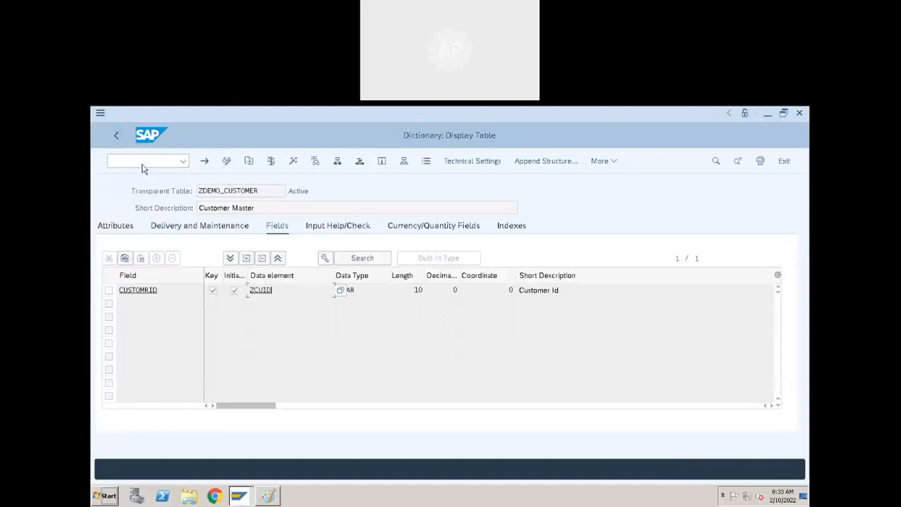
pyautogui.click(116, 134)
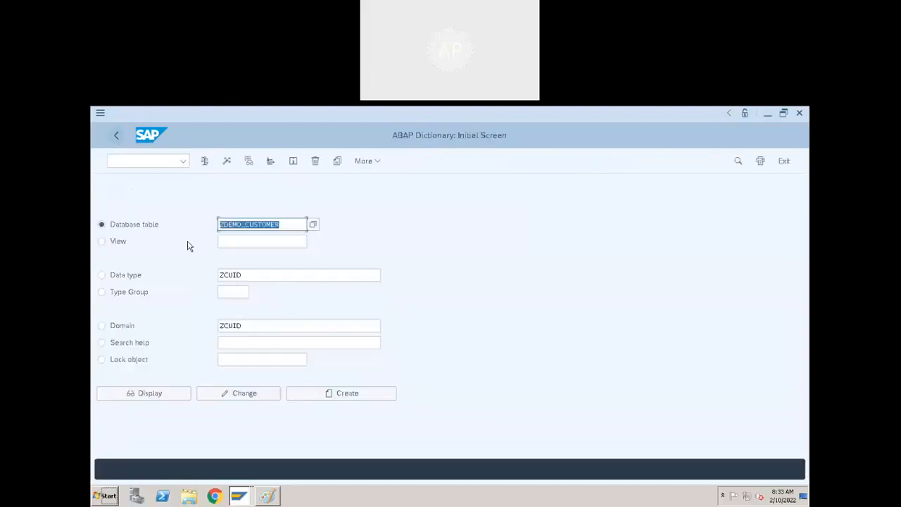
pyautogui.click(247, 393)
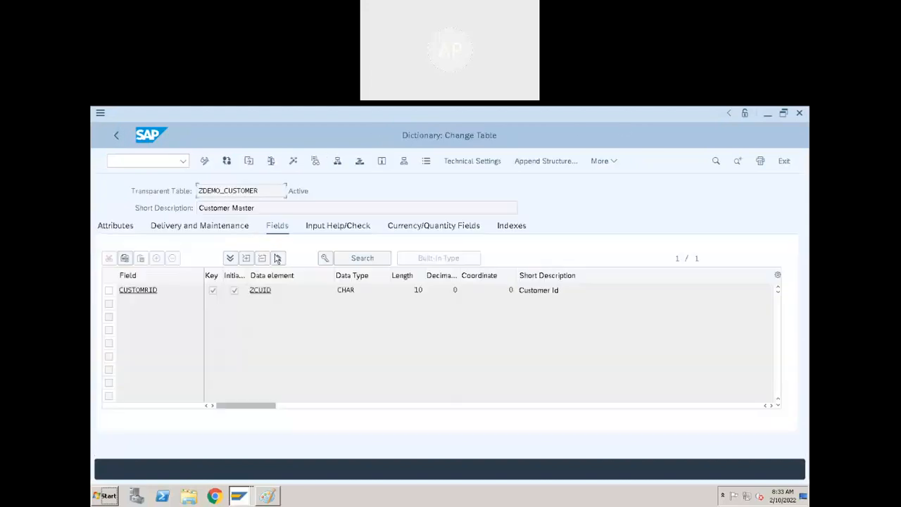
# Switch table ZDEMO_CUSTOMER to its inactive version containing field CNAME and put it in change mode.
pyautogui.click(204, 162)
pyautogui.click(204, 161)
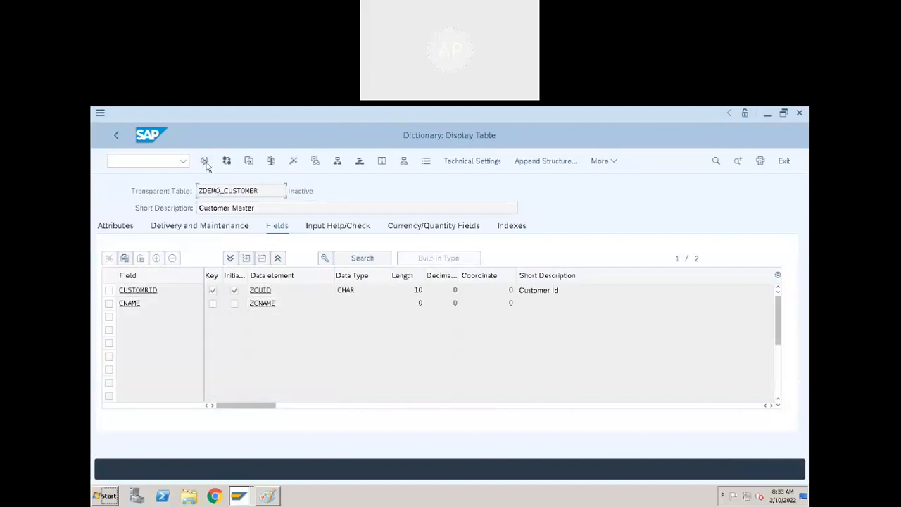
pyautogui.click(204, 161)
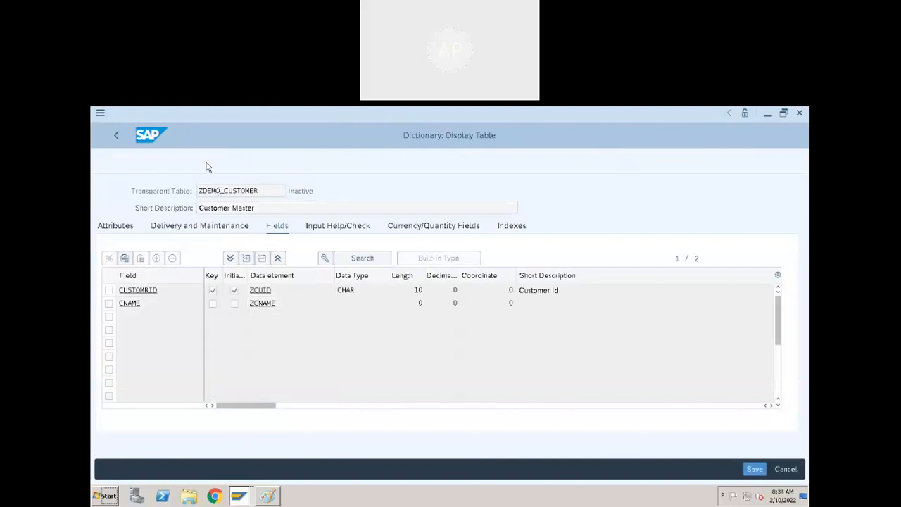
# Navigate from field CNAME into data element ZCNAME and on into its domain ZCNAME.
pyautogui.click(303, 306)
pyautogui.doubleClick(303, 309)
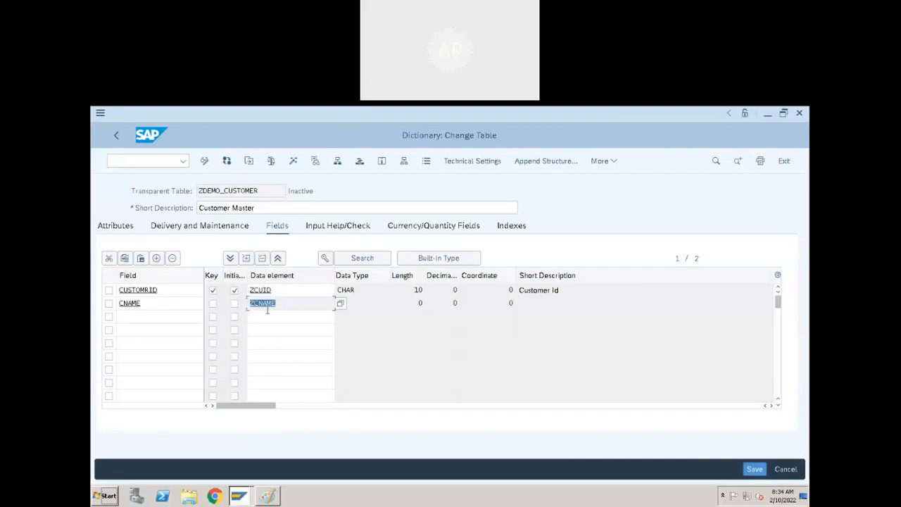
pyautogui.click(295, 303)
pyautogui.doubleClick(264, 304)
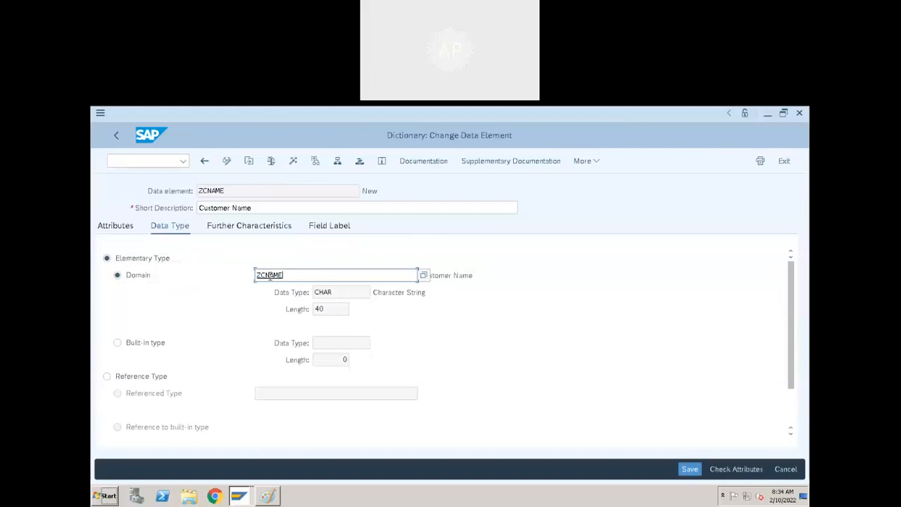
pyautogui.doubleClick(270, 275)
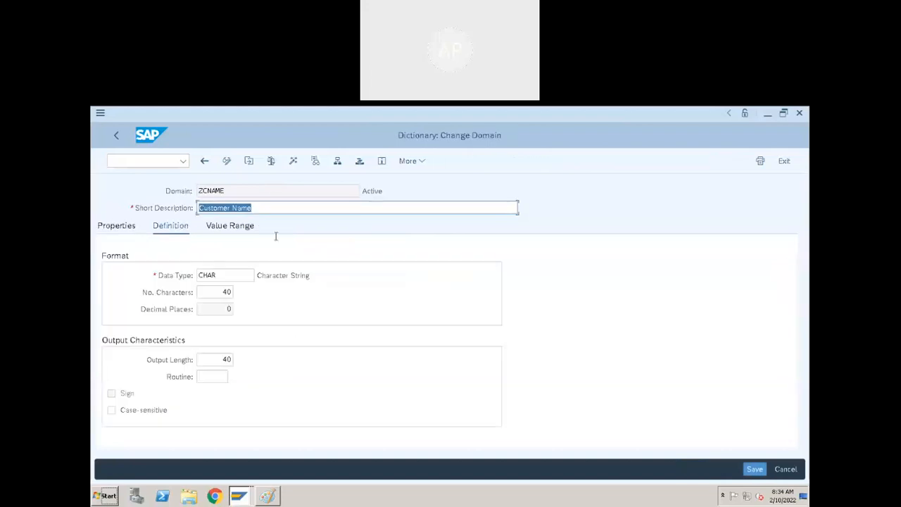
# Activate domain ZCNAME and its data element ZCNAME, then return to table ZDEMO_CUSTOMER.
pyautogui.click(292, 163)
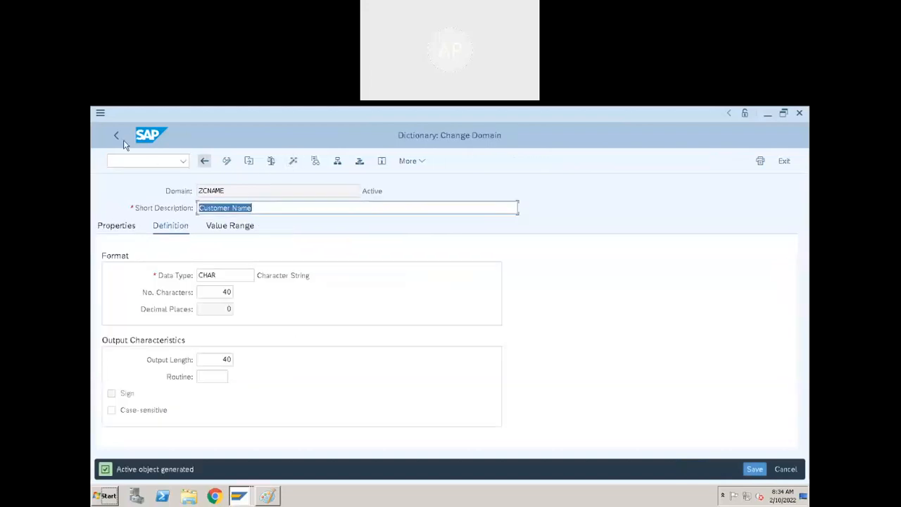
pyautogui.press('F3')
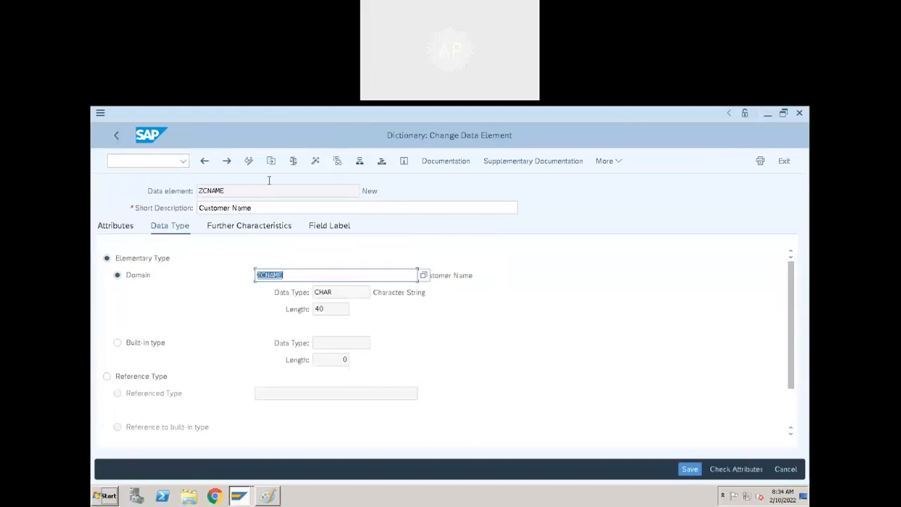
pyautogui.click(316, 160)
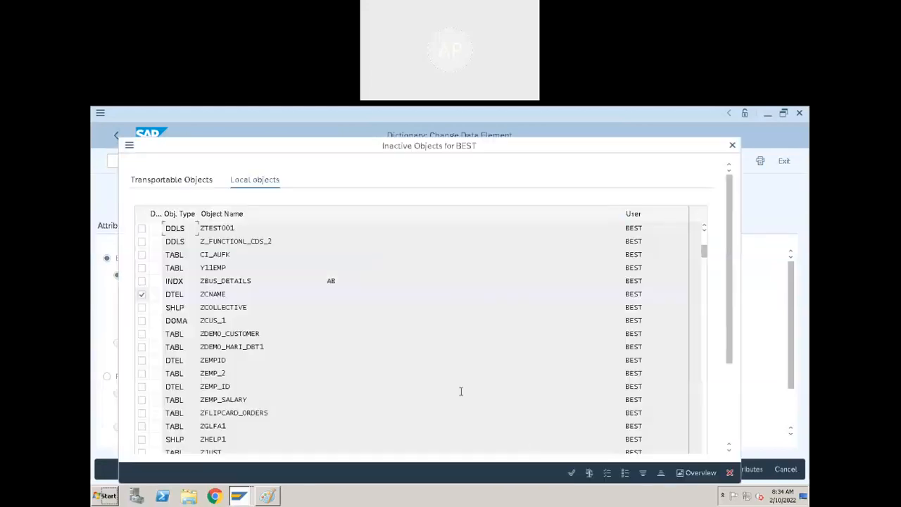
pyautogui.click(571, 472)
pyautogui.click(118, 136)
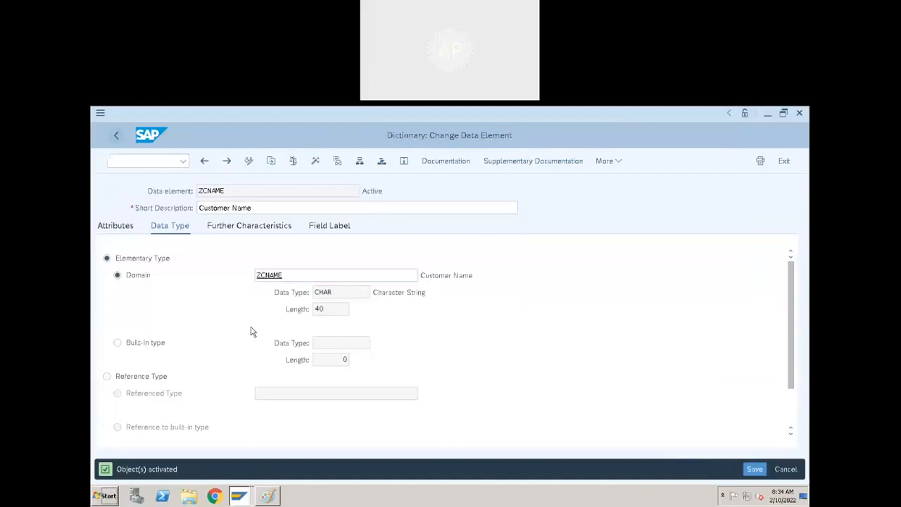
pyautogui.click(276, 307)
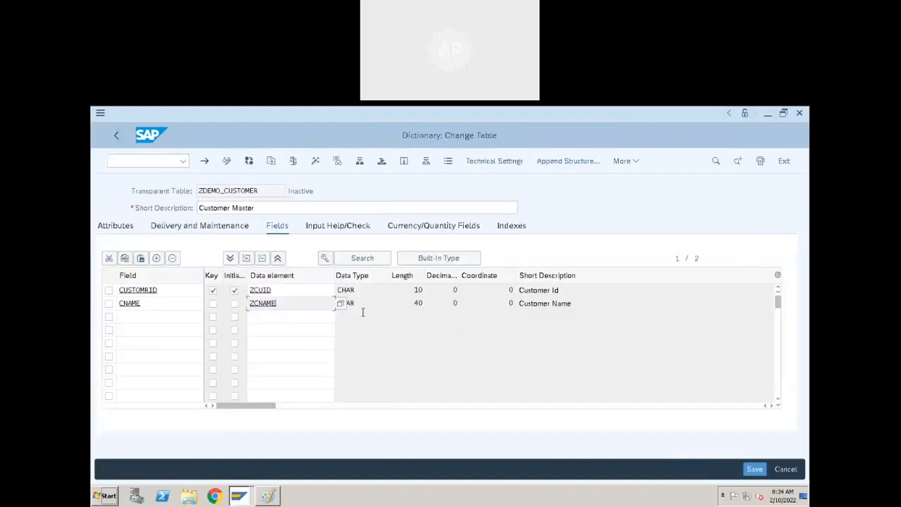
# Add a PHONE field to table ZDEMO_CUSTOMER with data element ZCPHONE.
pyautogui.click(176, 315)
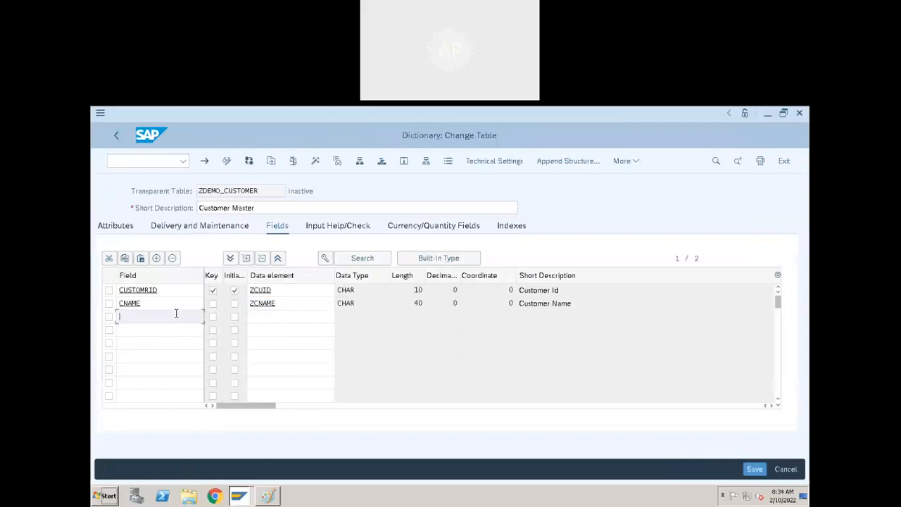
pyautogui.write('phone')
pyautogui.click(269, 316)
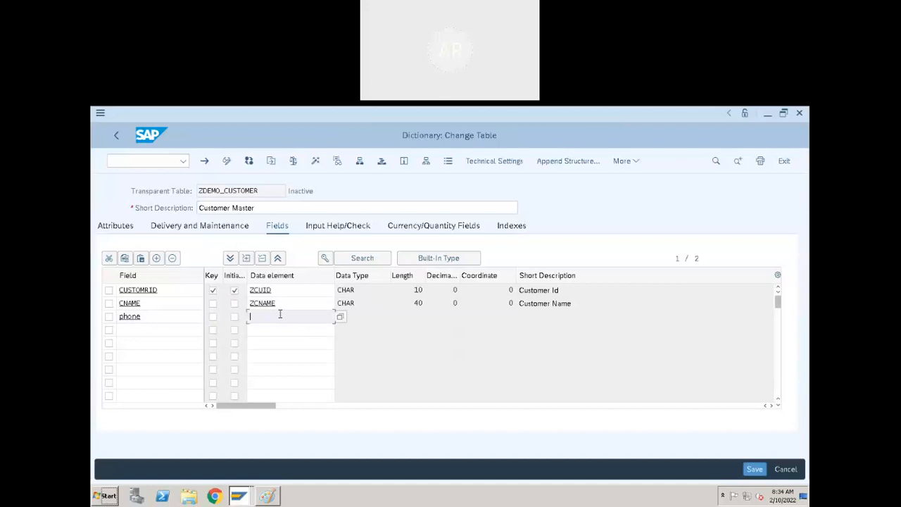
pyautogui.write('Z')
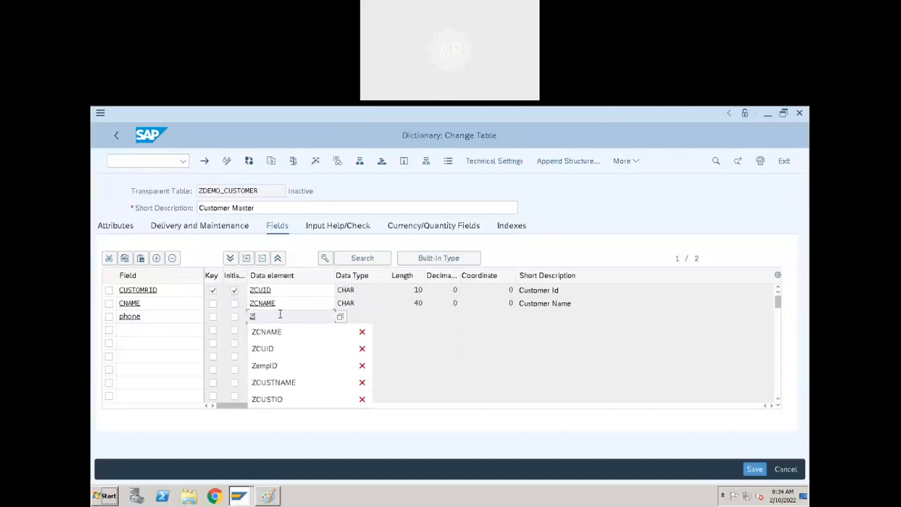
pyautogui.write('PHONE')
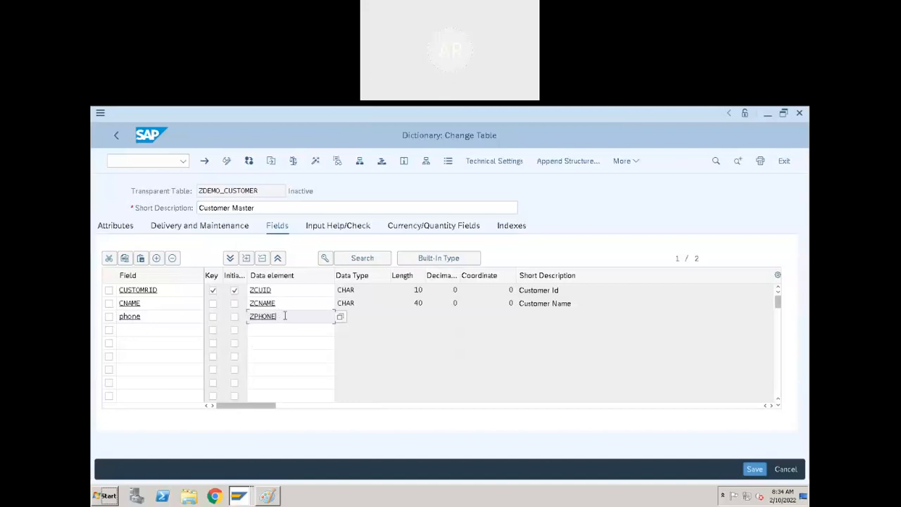
pyautogui.write('C')
pyautogui.press('Return')
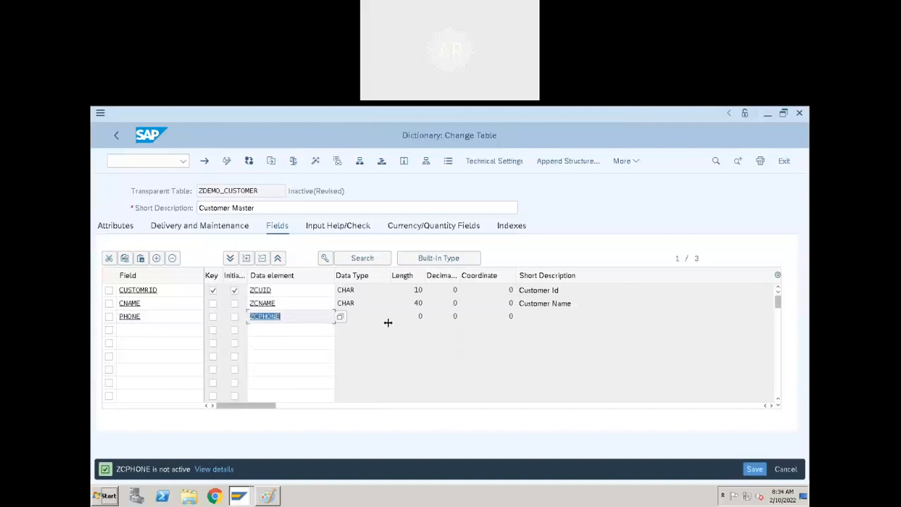
pyautogui.click(388, 320)
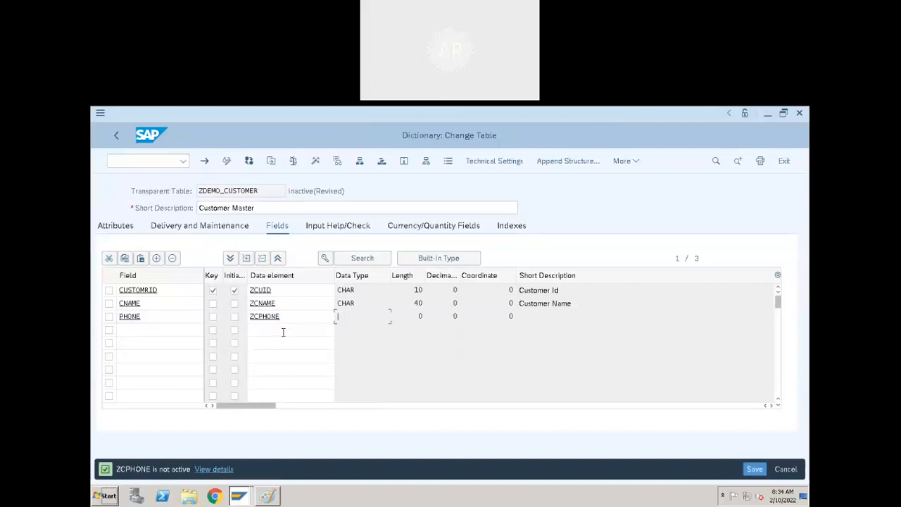
pyautogui.click(303, 316)
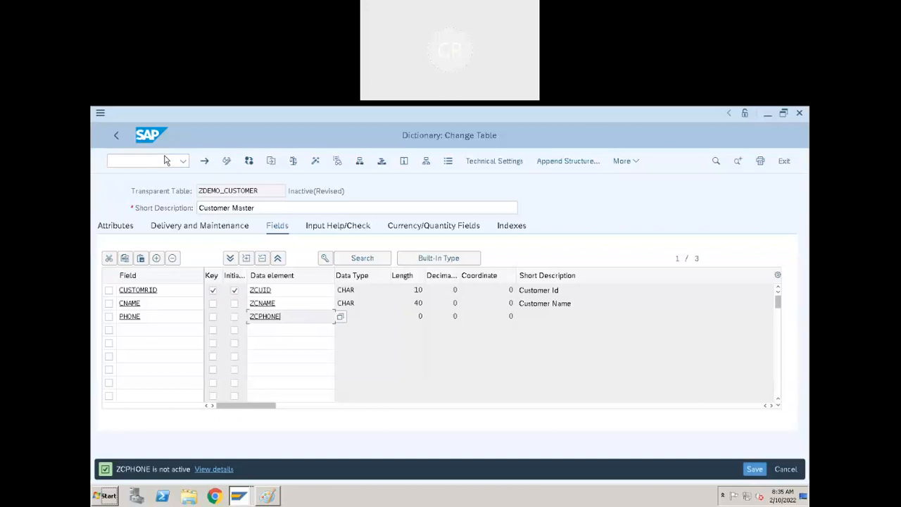
pyautogui.moveTo(291, 315); pyautogui.dragTo(233, 316)
pyautogui.click(310, 317)
pyautogui.moveTo(287, 317); pyautogui.dragTo(212, 320)
pyautogui.click(468, 316)
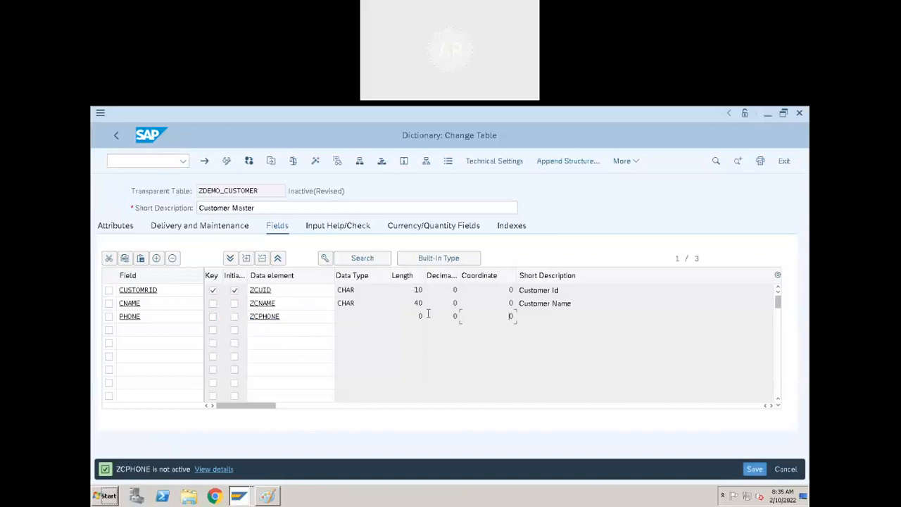
pyautogui.click(552, 314)
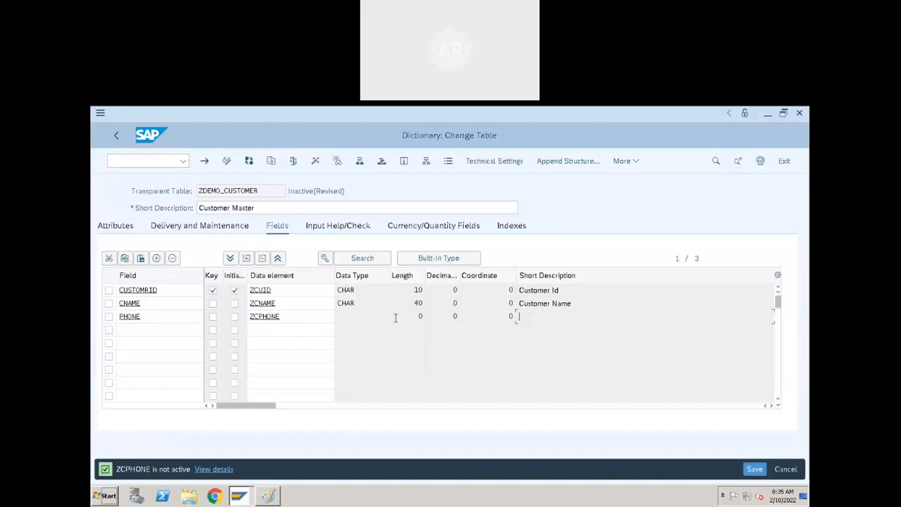
# Save the table changes and create data element ZCPHONE from the PHONE field with short description "Customer Phone".
pyautogui.click(289, 319)
pyautogui.doubleClick(292, 318)
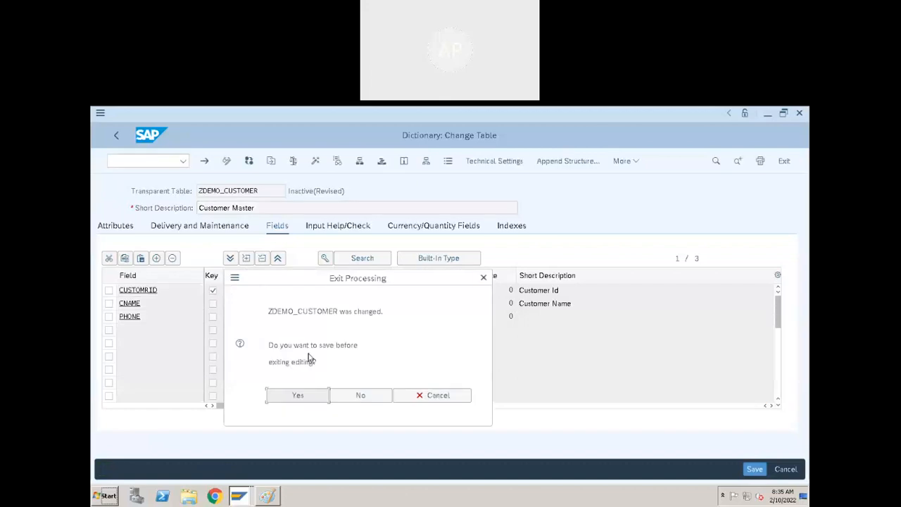
pyautogui.click(297, 395)
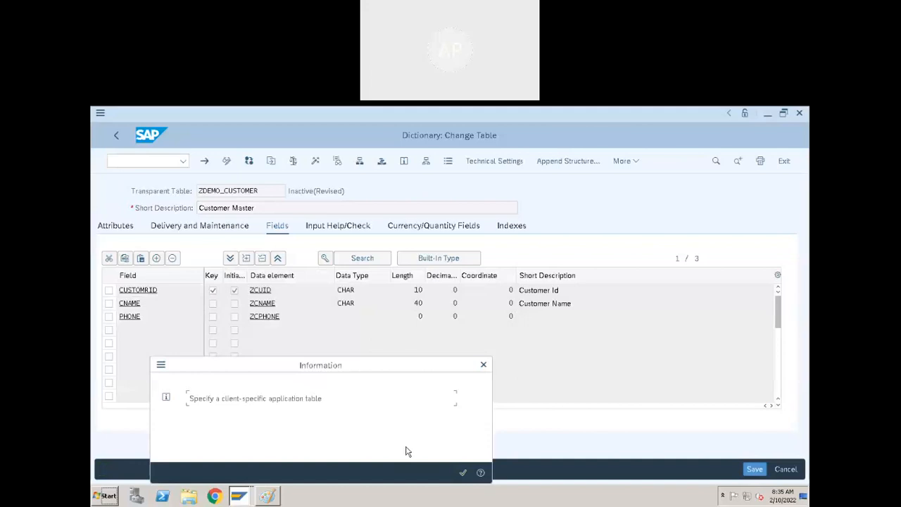
pyautogui.click(463, 472)
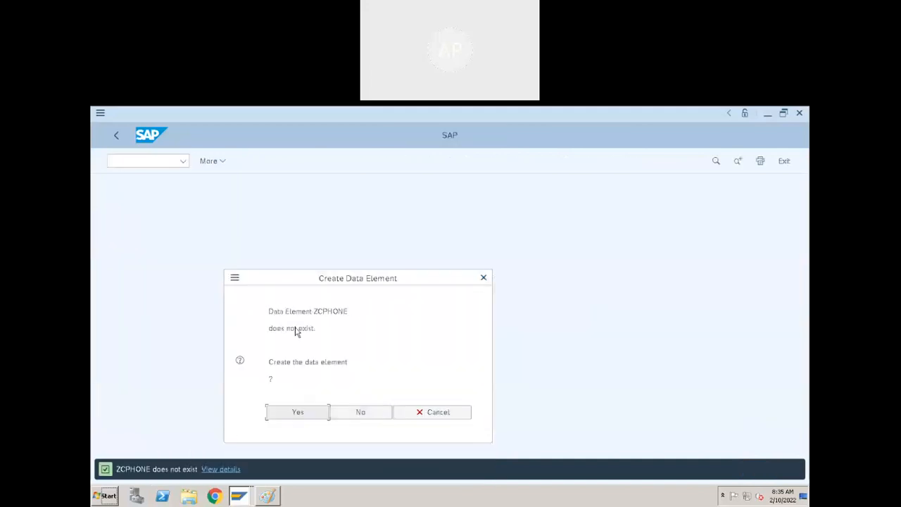
pyautogui.click(299, 413)
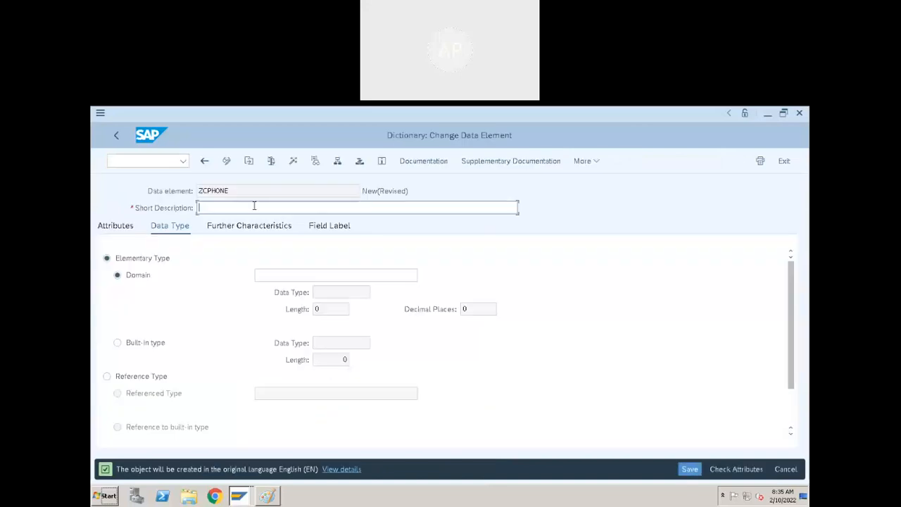
pyautogui.write('Customer Phone')
# Set the short, medium and long field labels of data element ZCPHONE to "Phone".
pyautogui.click(315, 232)
pyautogui.click(259, 276)
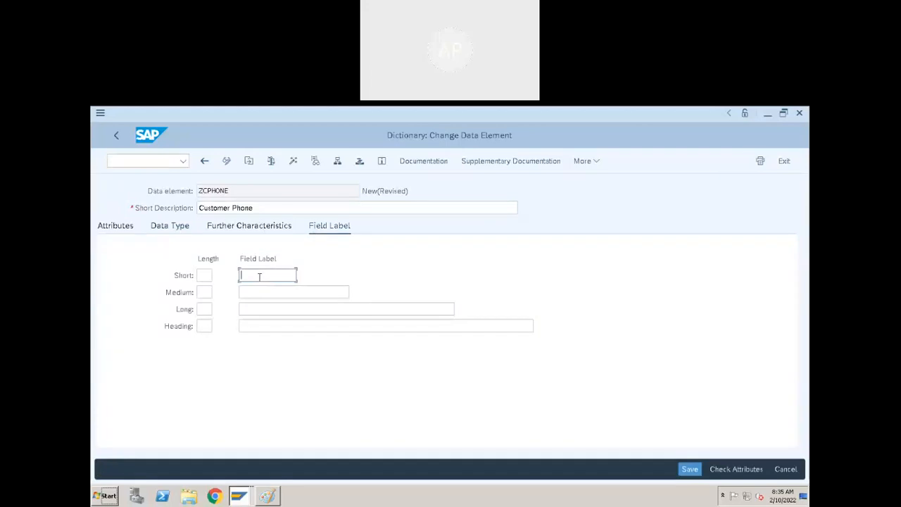
pyautogui.write('hone')
pyautogui.press('BackSpace')
pyautogui.press('BackSpace')
pyautogui.press('BackSpace')
pyautogui.press('BackSpace')
pyautogui.write('Phone')
pyautogui.press('BackSpace')
pyautogui.moveTo(274, 275); pyautogui.dragTo(187, 276)
pyautogui.hotkey('ctrl', 'c')
pyautogui.click(262, 291)
pyautogui.hotkey('ctrl', 'v')
pyautogui.click(262, 309)
pyautogui.hotkey('ctrl', 'v')
pyautogui.click(262, 326)
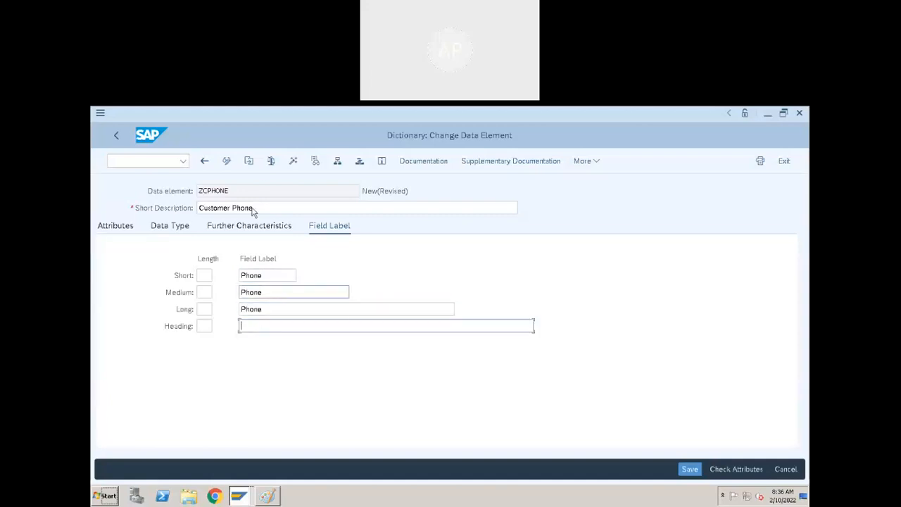
# Enter ZCPHONE, the same name as the data element, as its domain and confirm the entry.
pyautogui.click(184, 236)
pyautogui.click(283, 274)
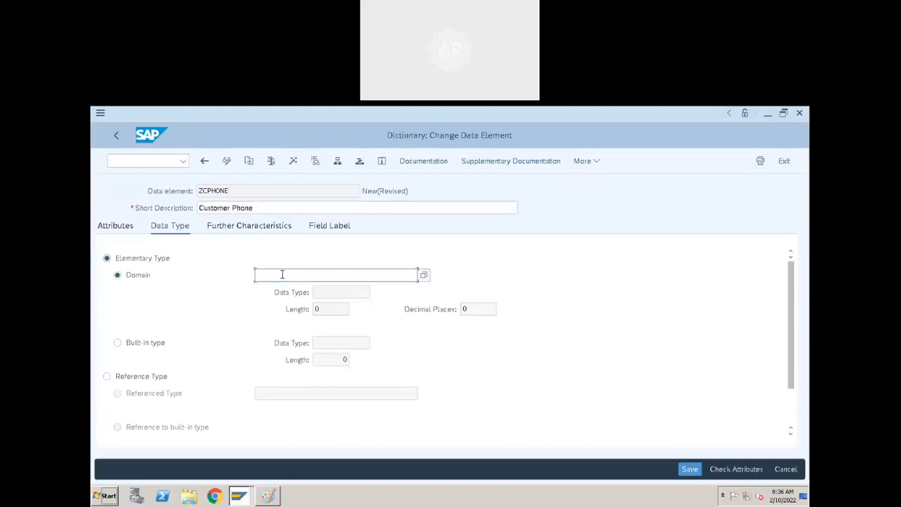
pyautogui.doubleClick(243, 192)
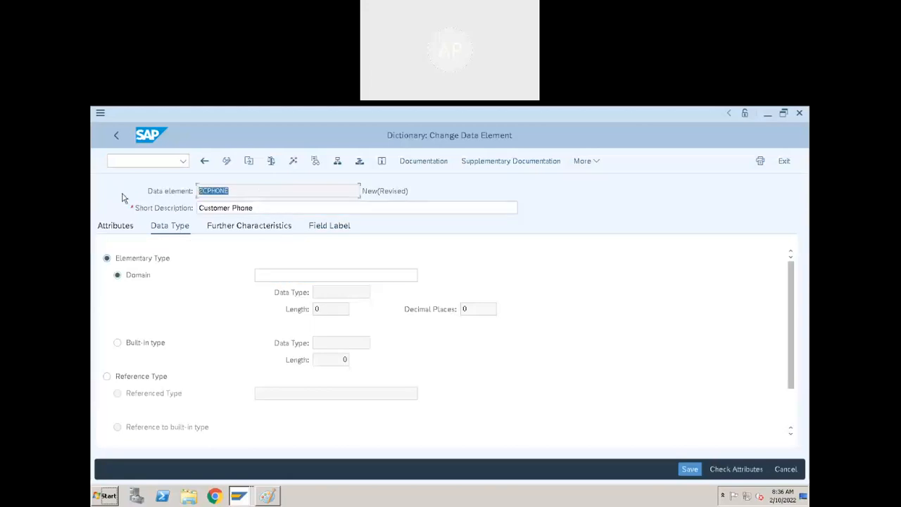
pyautogui.hotkey('ctrl', 'c')
pyautogui.click(273, 273)
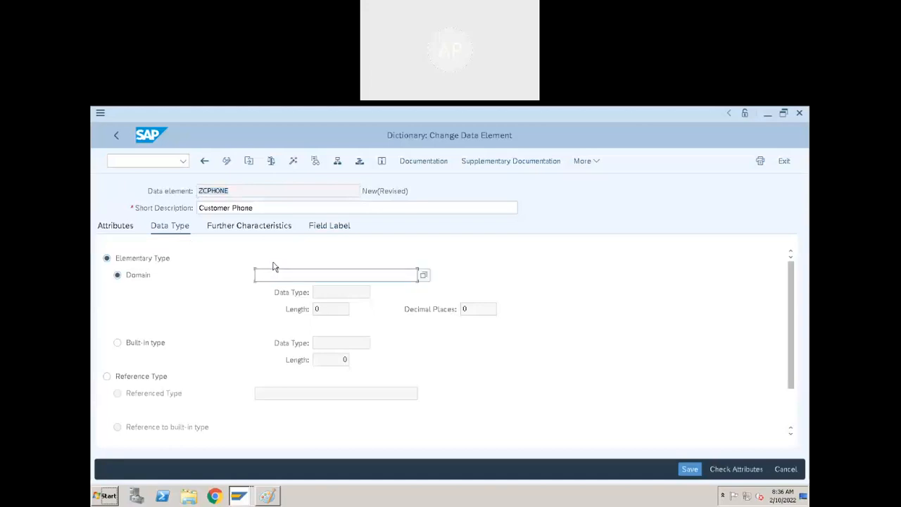
pyautogui.hotkey('ctrl', 'v')
pyautogui.click(259, 191)
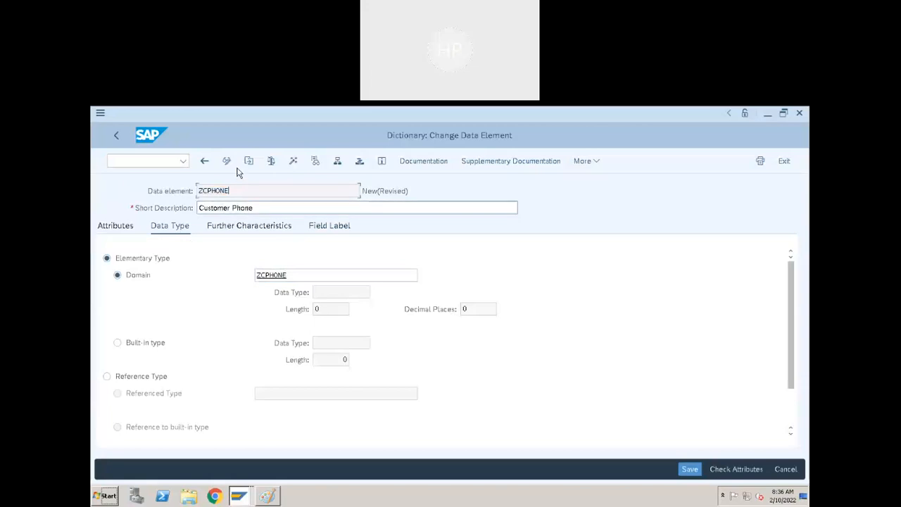
pyautogui.click(285, 275)
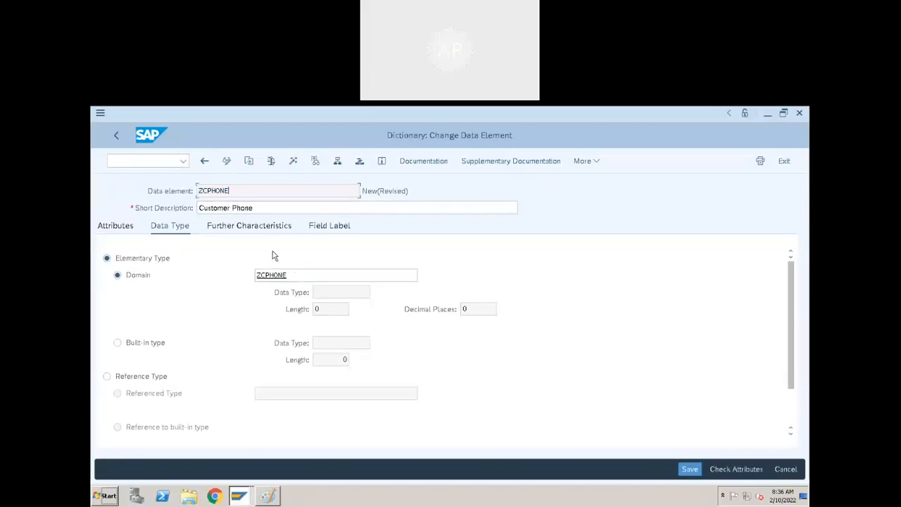
pyautogui.click(278, 274)
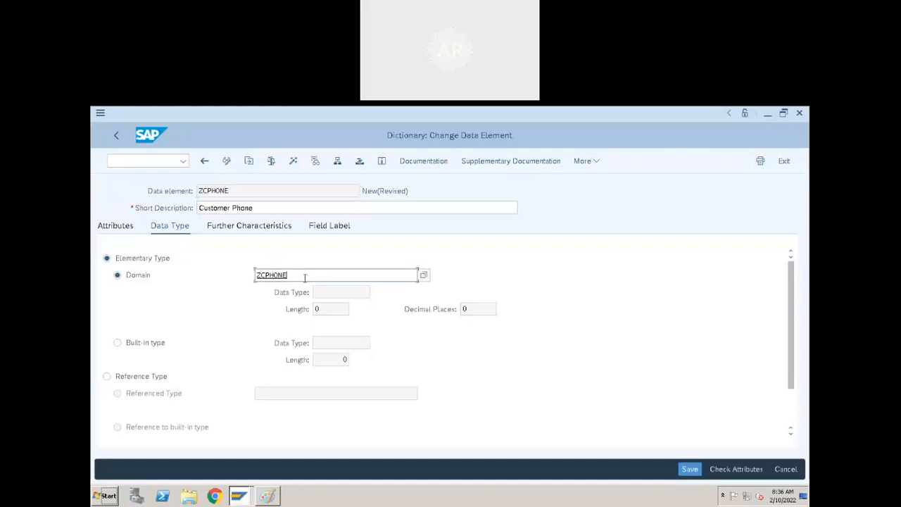
pyautogui.press('Return')
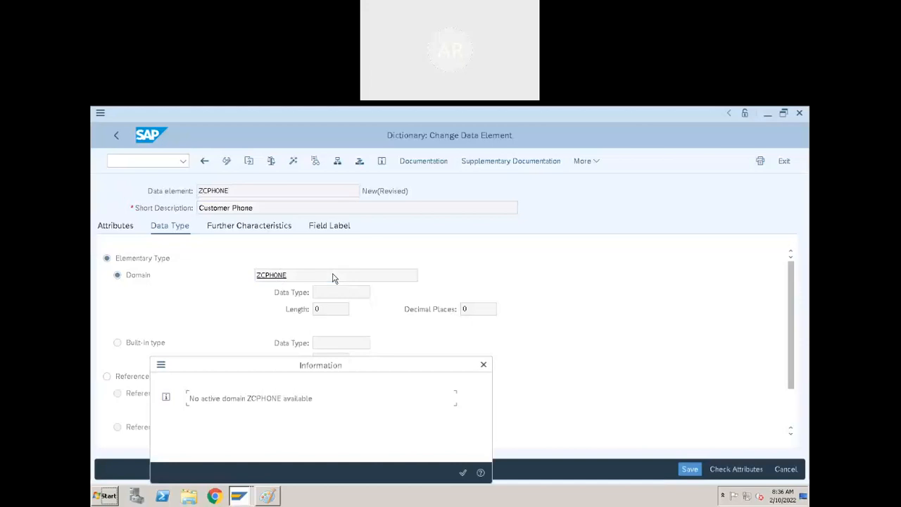